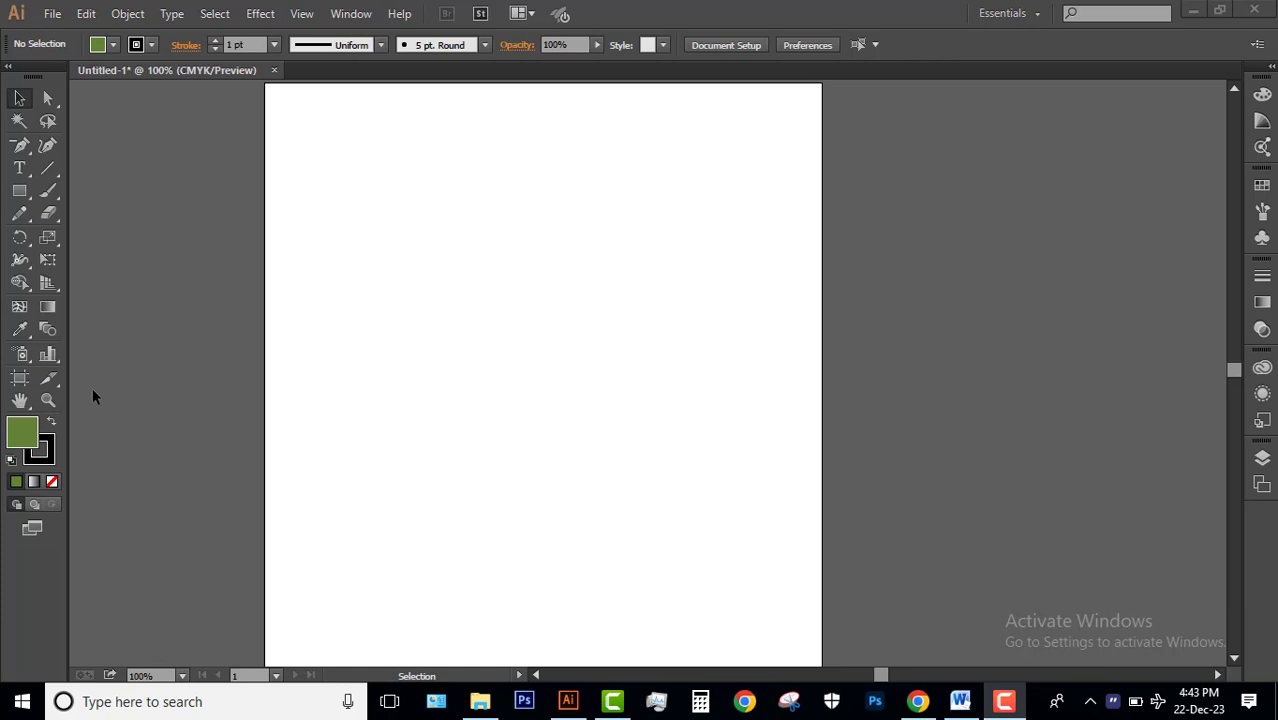
{"action": "left_click", "coordinate": [47, 97]}
{"action": "left_click", "coordinate": [19, 122]}
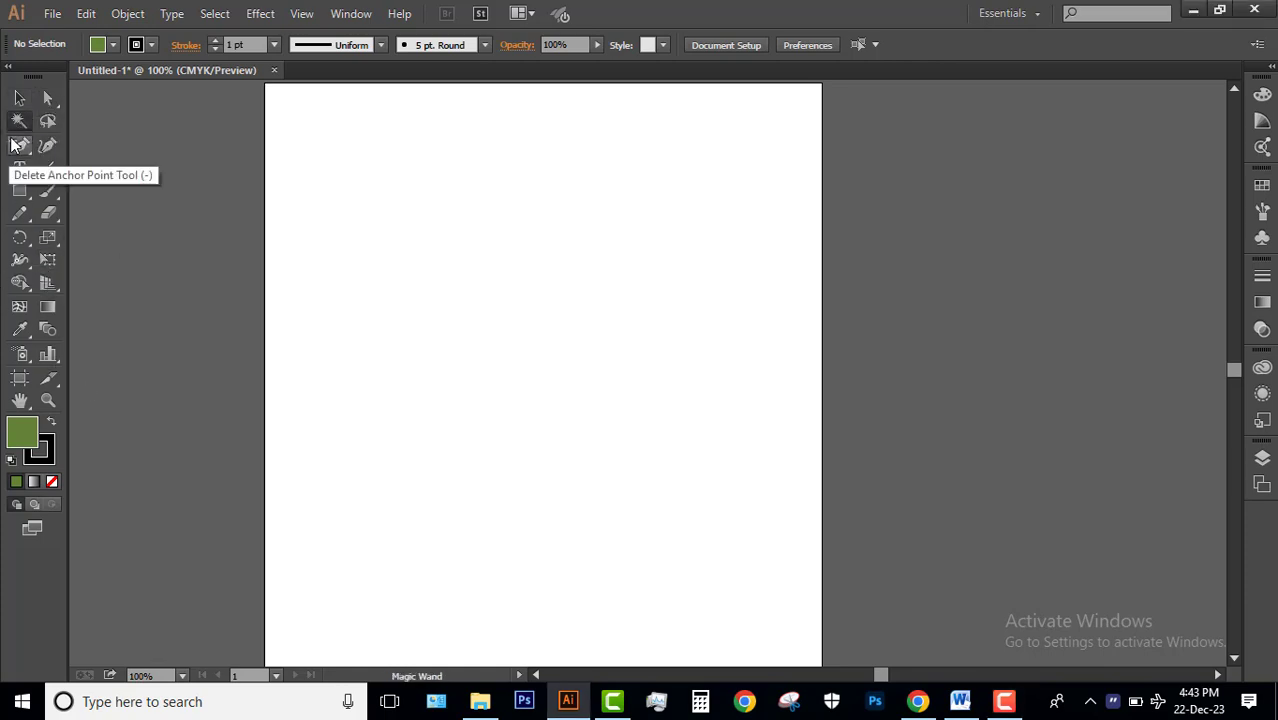
{"action": "left_click", "coordinate": [47, 97]}
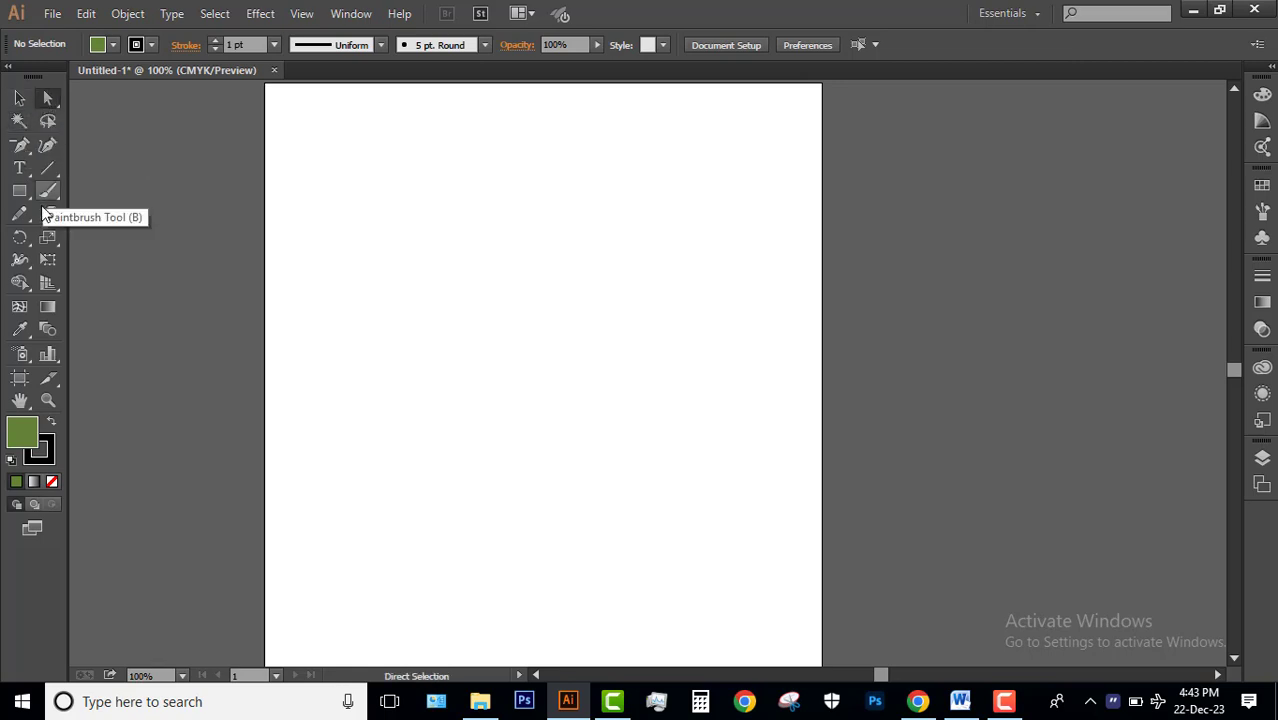
{"action": "left_click", "coordinate": [19, 190]}
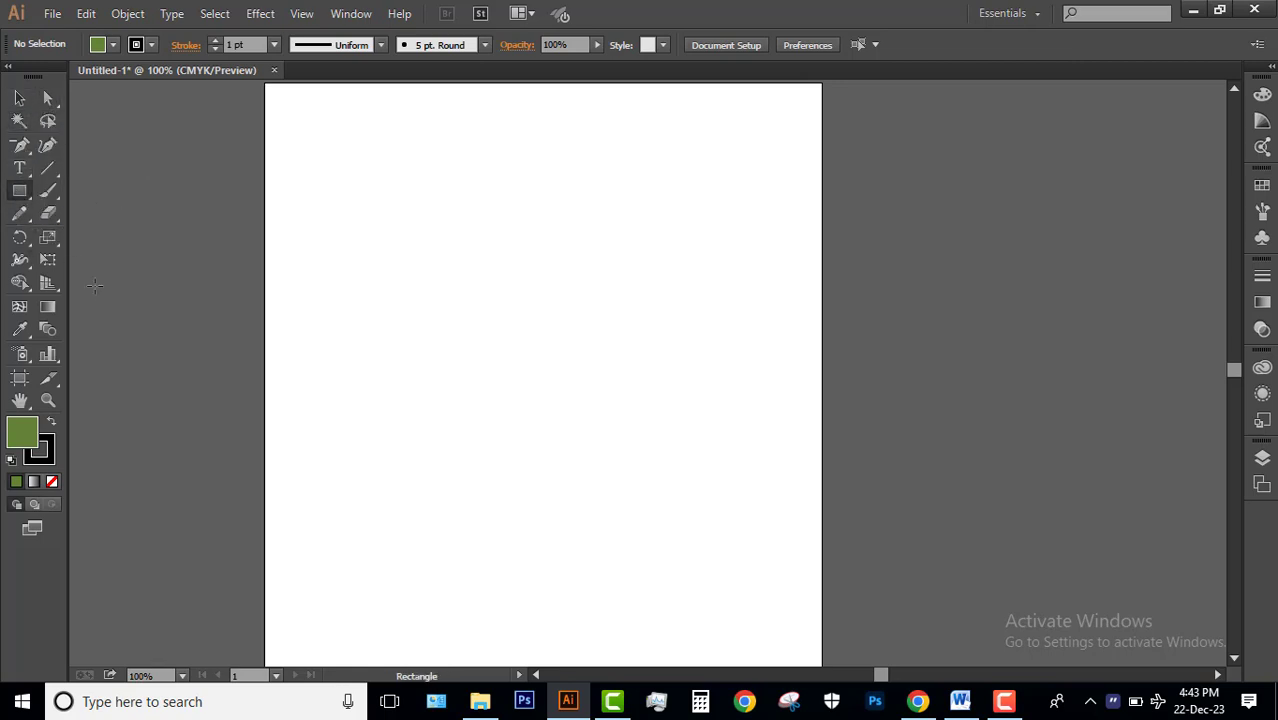
{"action": "key", "text": "y"}
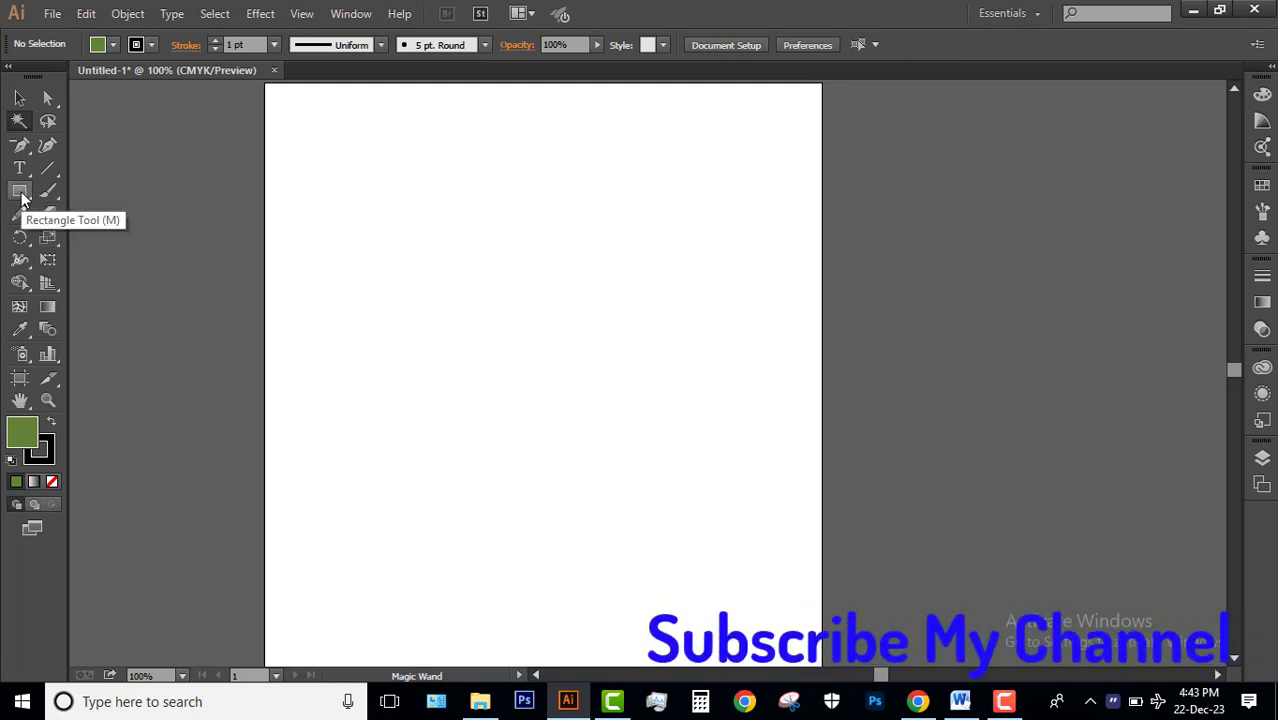
{"action": "key", "text": "m"}
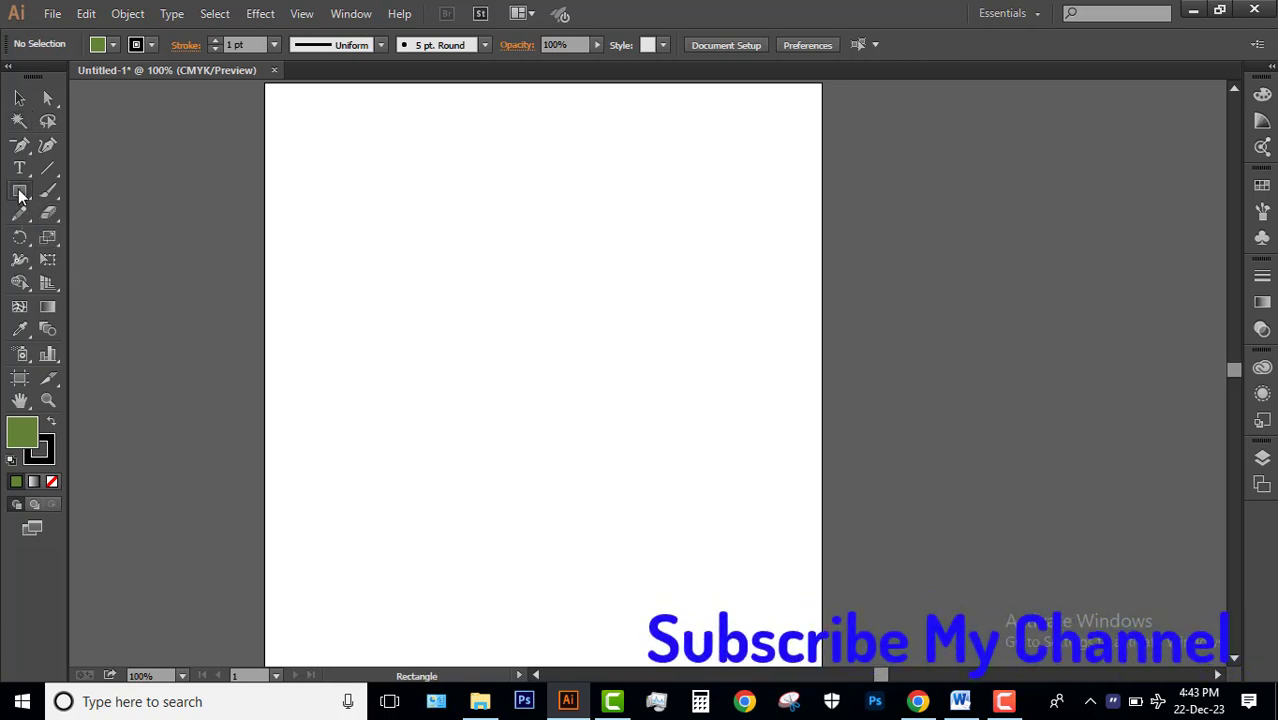
{"action": "left_click", "coordinate": [19, 192]}
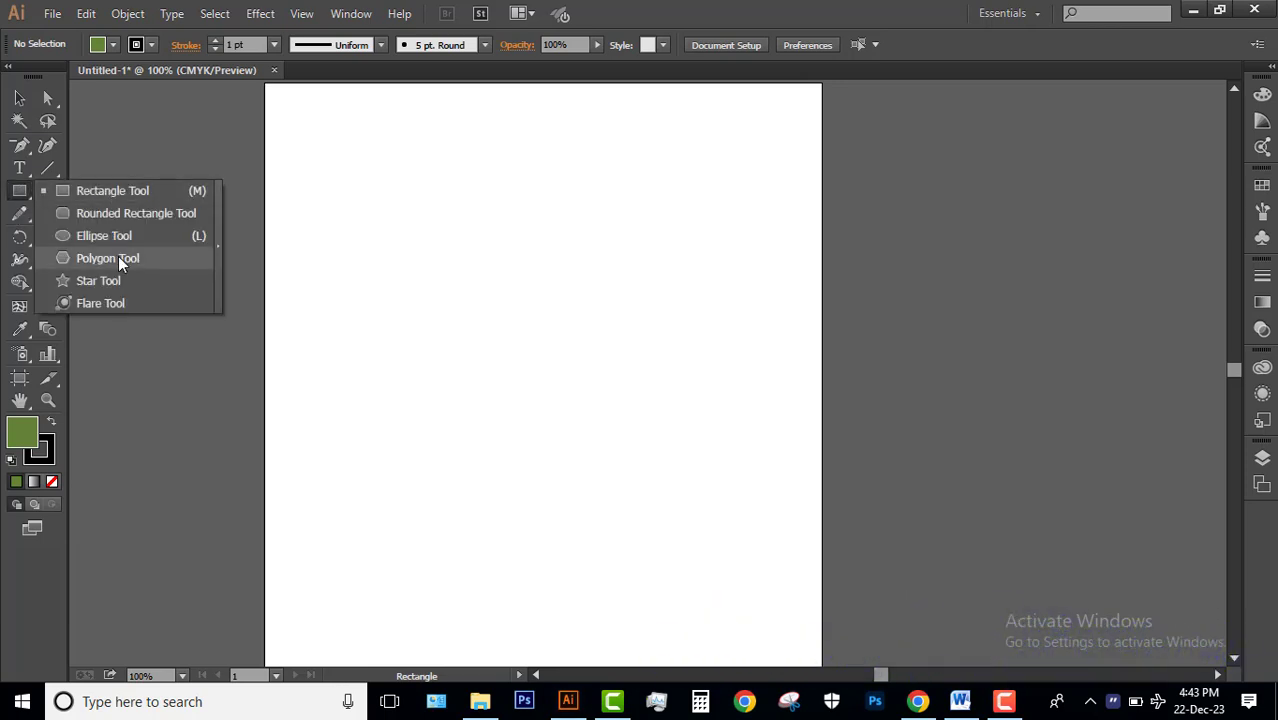
{"action": "left_click", "coordinate": [119, 215]}
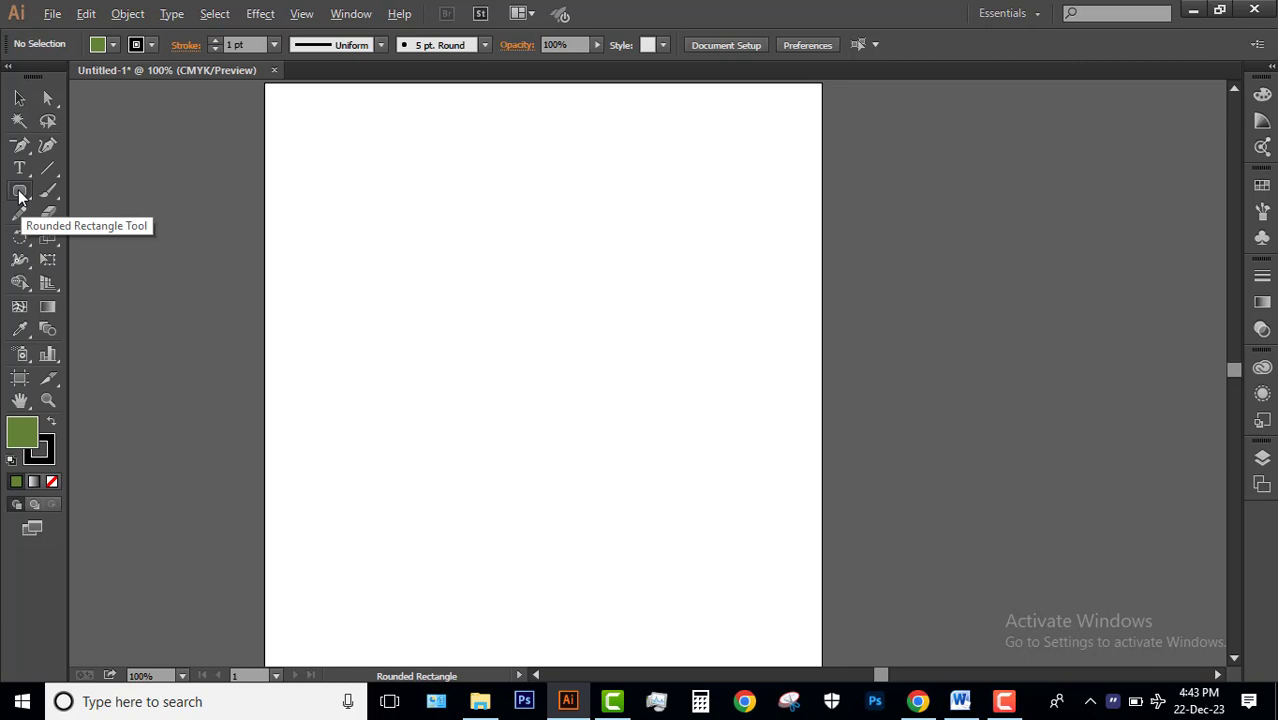
{"action": "key", "text": "l"}
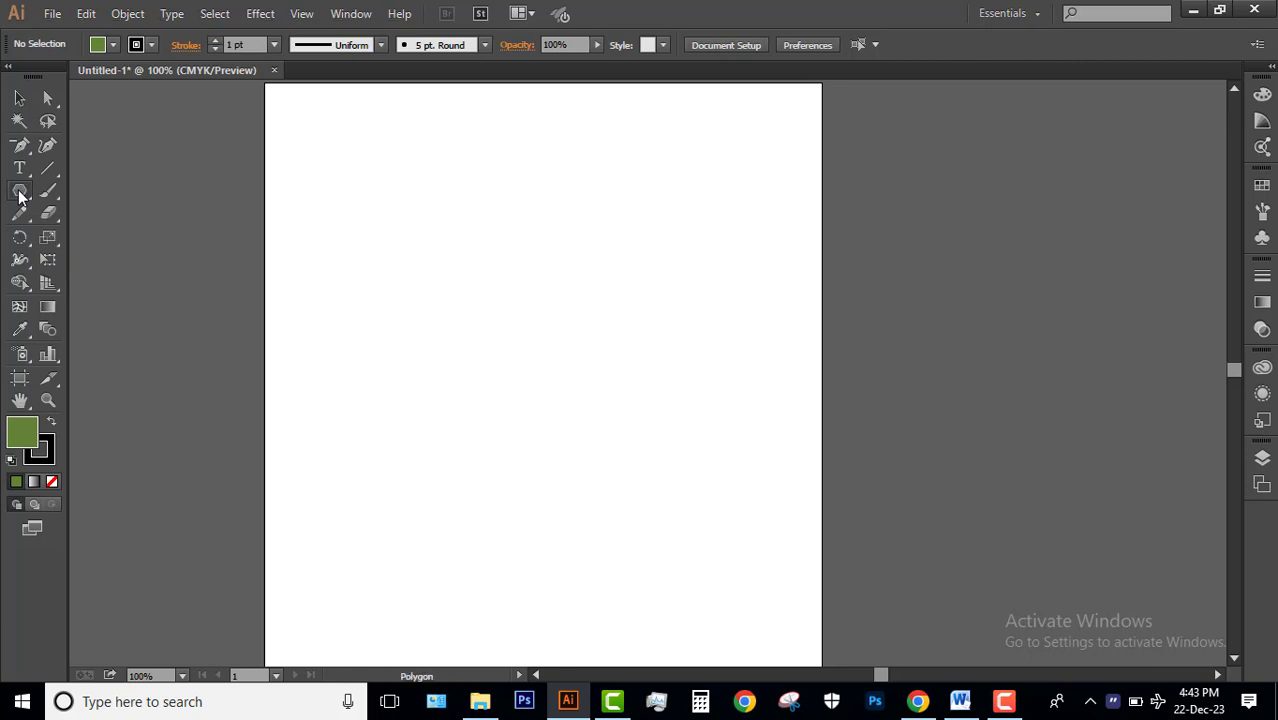
Draw a rectangle of about 100 by 81 pt near the artboard's upper-left corner.
{"action": "left_click", "coordinate": [19, 193], "text": "alt"}
{"action": "left_click", "coordinate": [19, 193], "text": "alt"}
{"action": "left_click", "coordinate": [19, 193], "text": "alt"}
{"action": "left_click_drag", "start_coordinate": [19, 193], "coordinate": [104, 190]}
{"action": "mouse_move", "coordinate": [307, 169]}
{"action": "left_mouse_down"}
{"action": "mouse_move", "coordinate": [399, 228]}
{"action": "mouse_move", "coordinate": [387, 226]}
{"action": "left_mouse_up"}
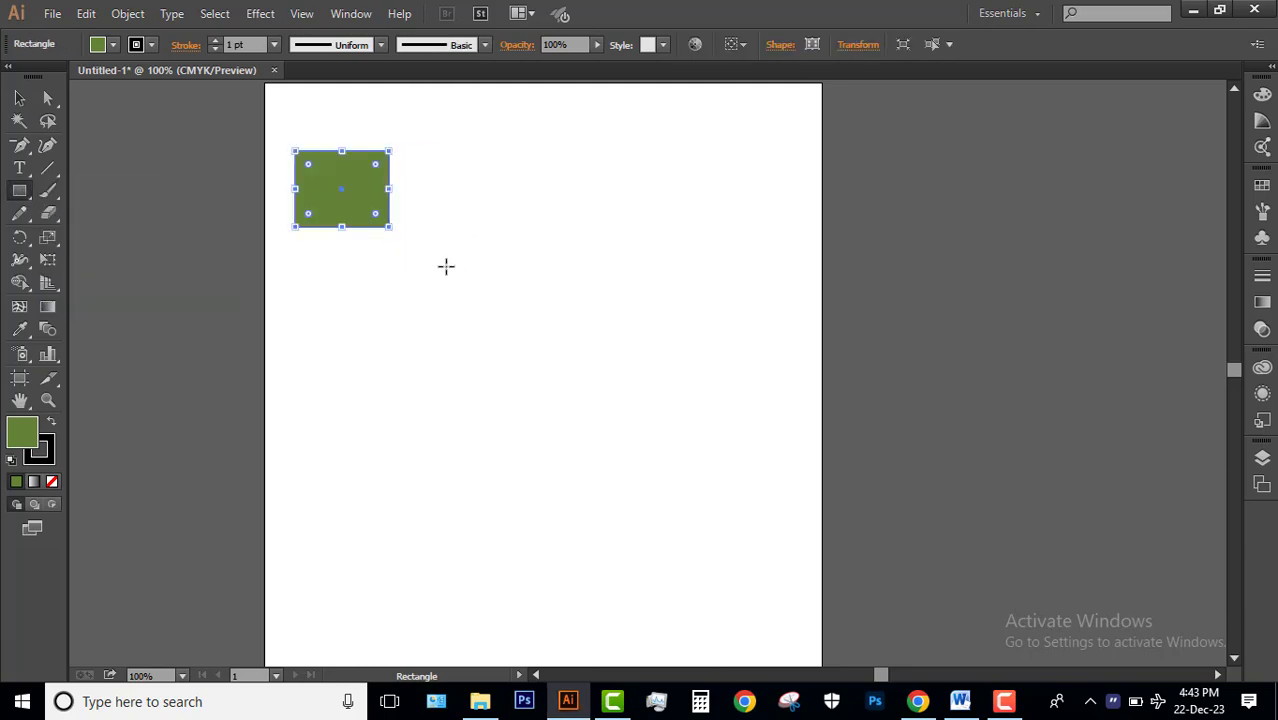
Fill the rectangle with black and deselect it.
{"action": "left_click", "coordinate": [98, 45]}
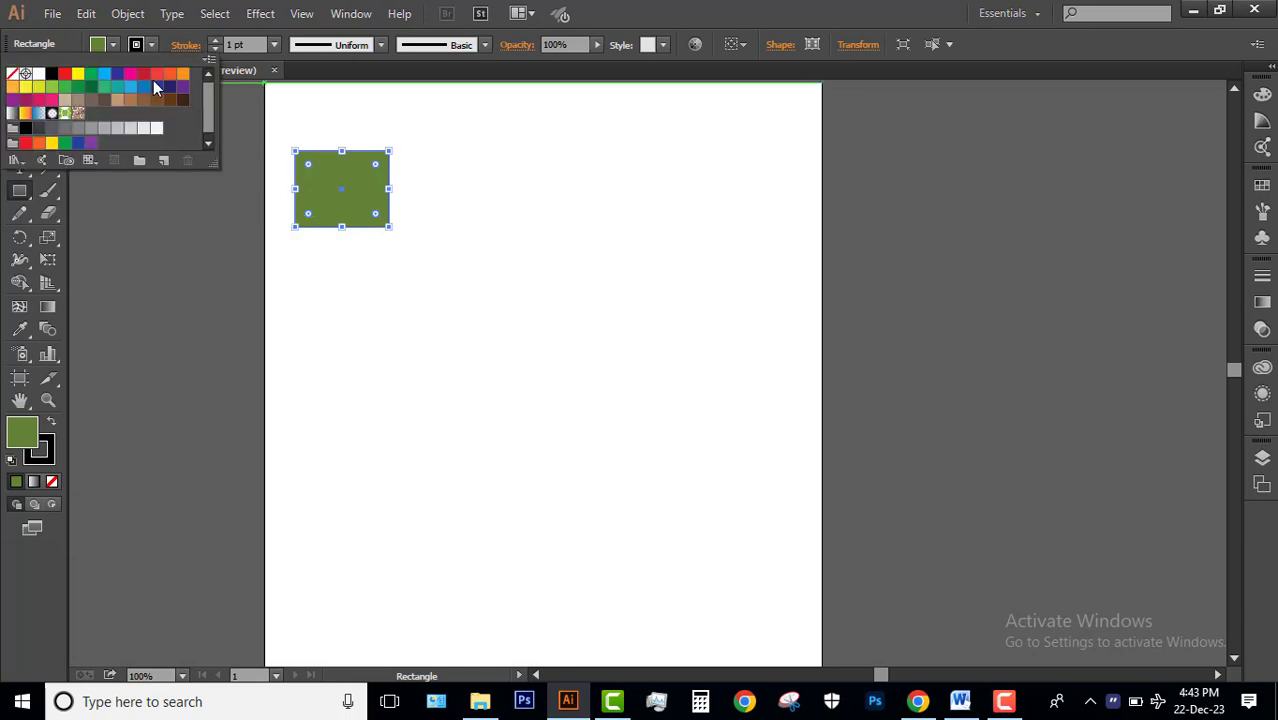
{"action": "left_click", "coordinate": [51, 74]}
{"action": "left_click", "coordinate": [420, 97]}
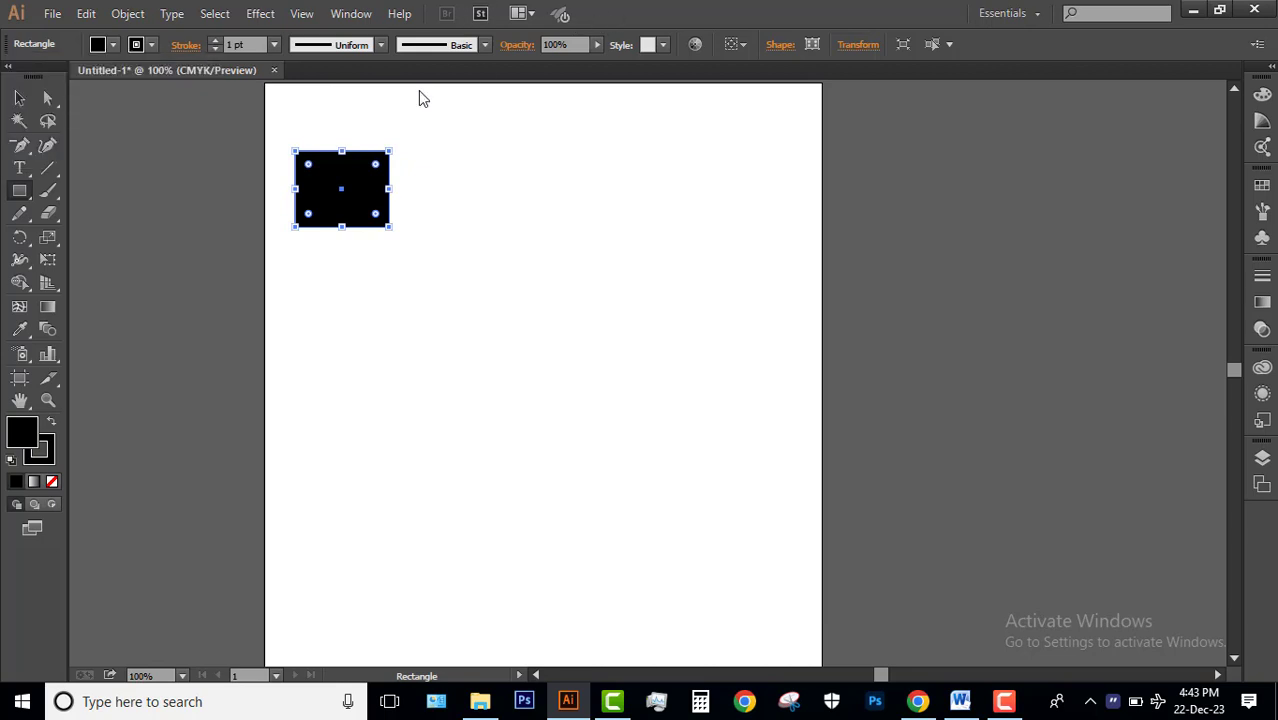
{"action": "left_click", "coordinate": [20, 99]}
{"action": "left_click", "coordinate": [394, 205]}
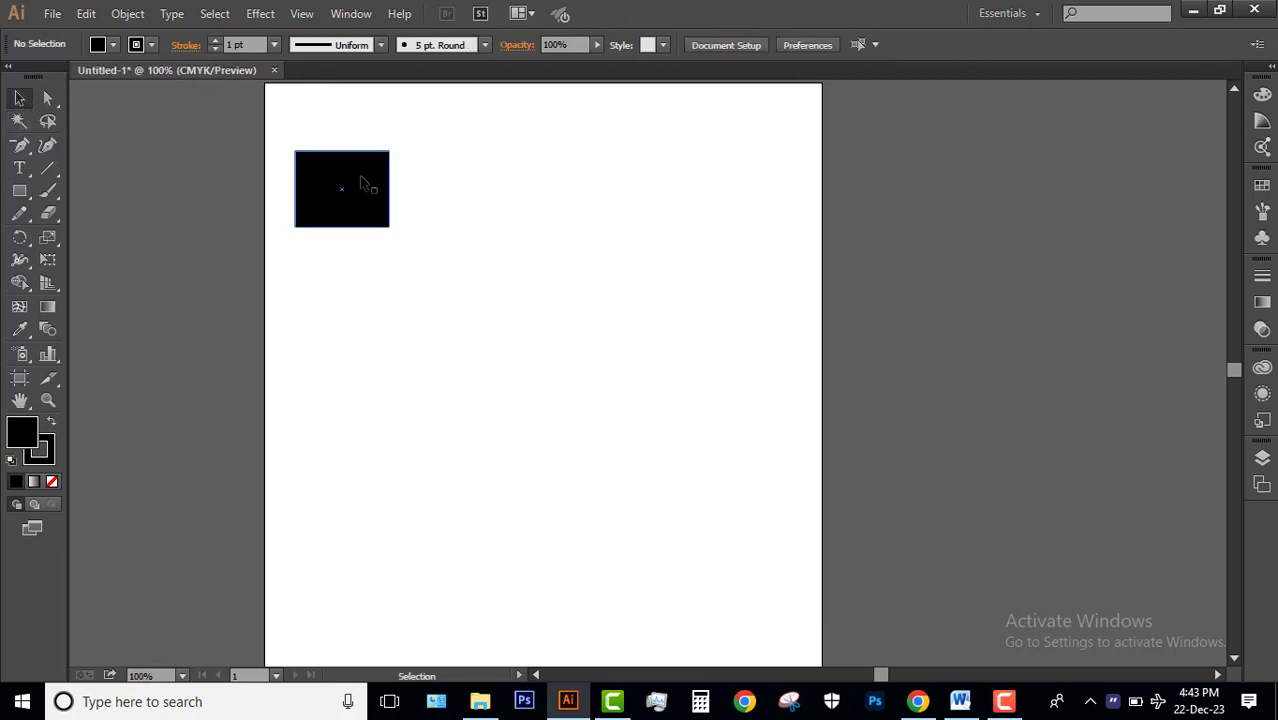
Duplicate the black rectangle three times across the artboard's upper area and delete any surplus copy.
{"action": "left_click", "coordinate": [363, 183]}
{"action": "left_click", "coordinate": [325, 131]}
{"action": "left_click", "coordinate": [366, 184]}
{"action": "left_click_drag", "start_coordinate": [362, 175], "coordinate": [791, 211]}
{"action": "key", "text": "Delete"}
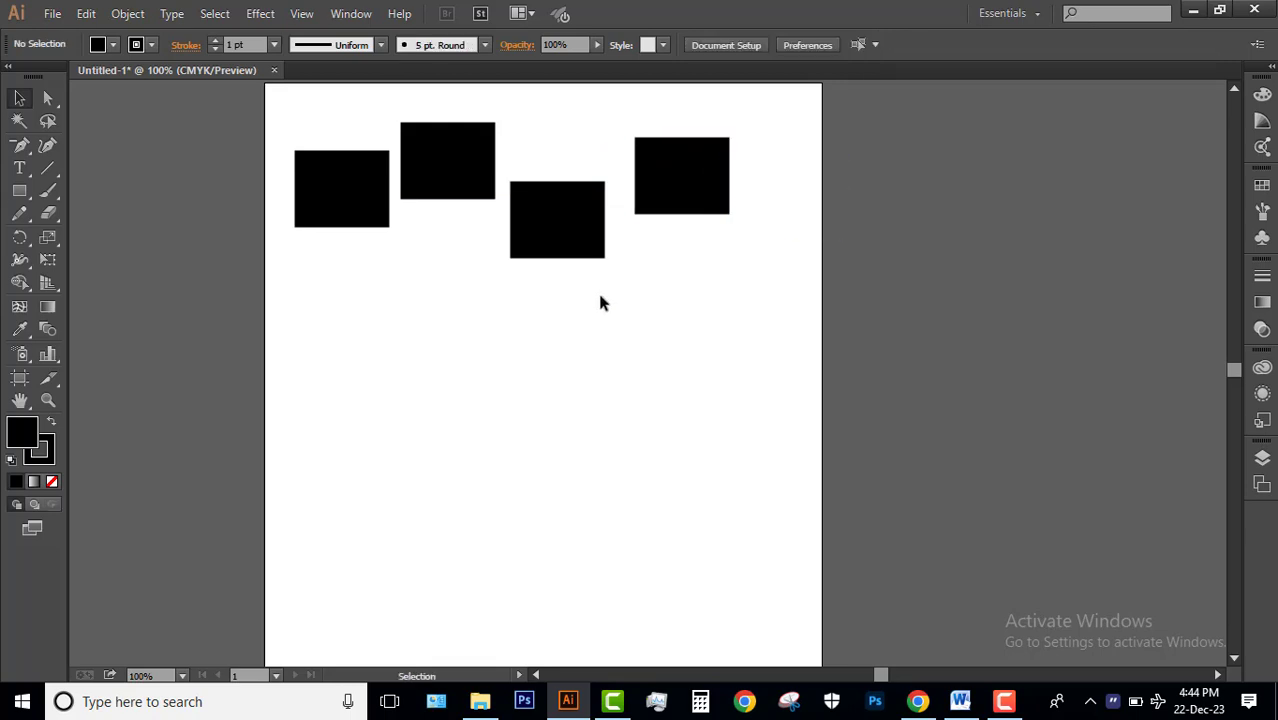
Move the three copied rectangles slightly farther apart at uneven heights, keeping the original in place.
{"action": "left_click_drag", "start_coordinate": [676, 193], "coordinate": [710, 193]}
{"action": "left_click_drag", "start_coordinate": [588, 218], "coordinate": [620, 235]}
{"action": "left_click_drag", "start_coordinate": [480, 176], "coordinate": [491, 214]}
{"action": "left_click", "coordinate": [391, 143]}
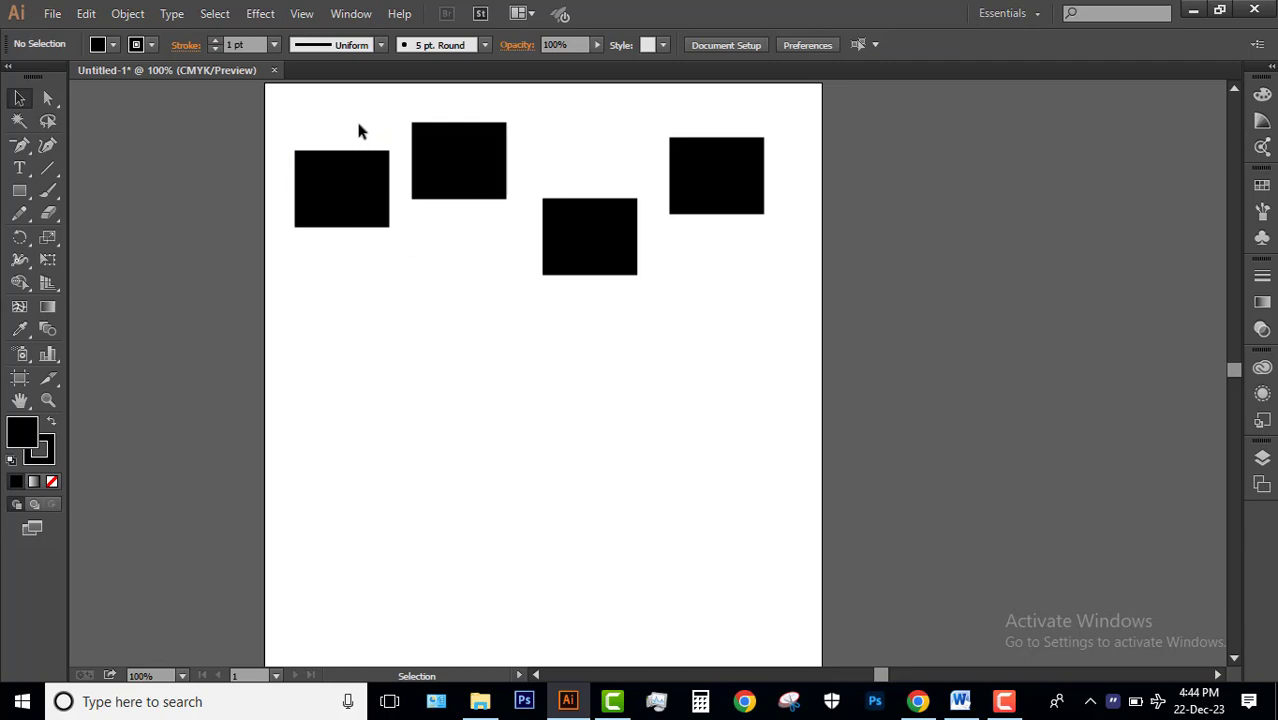
Distribute the four rectangles evenly by their horizontal and vertical centers and align their vertical centers into one row.
{"action": "left_click_drag", "start_coordinate": [711, 314], "coordinate": [354, 133]}
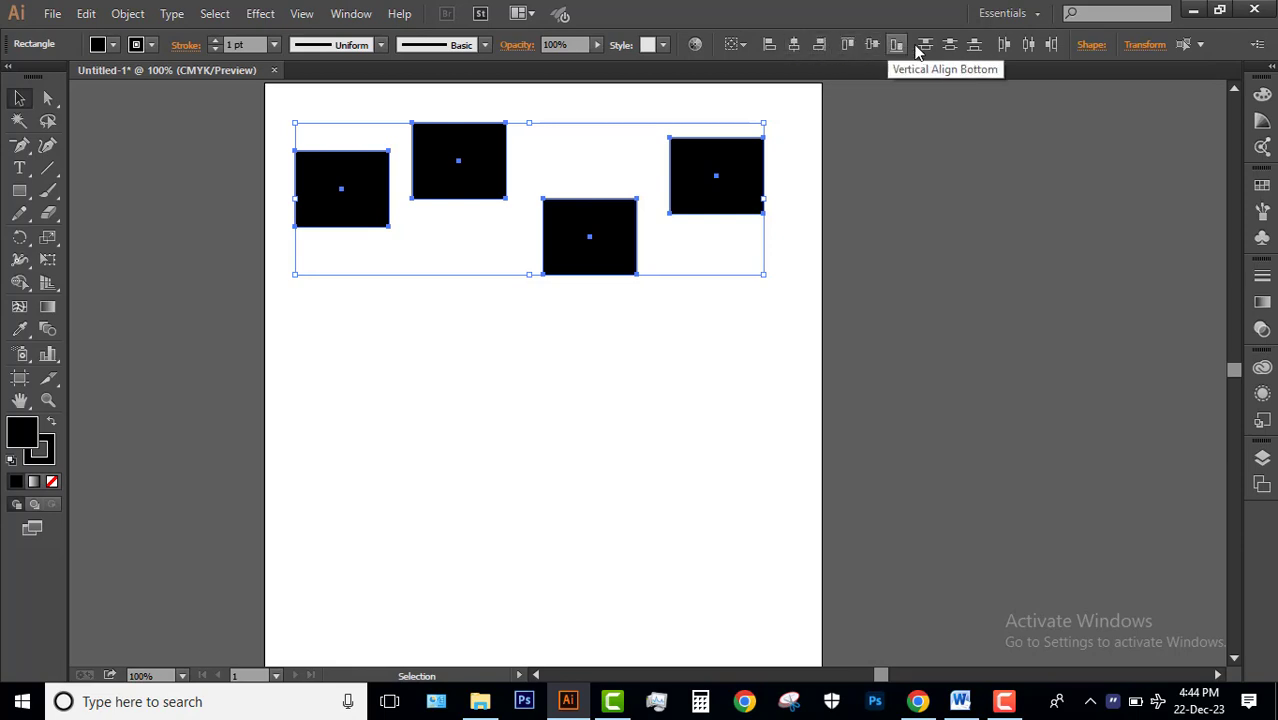
{"action": "left_click", "coordinate": [1028, 46]}
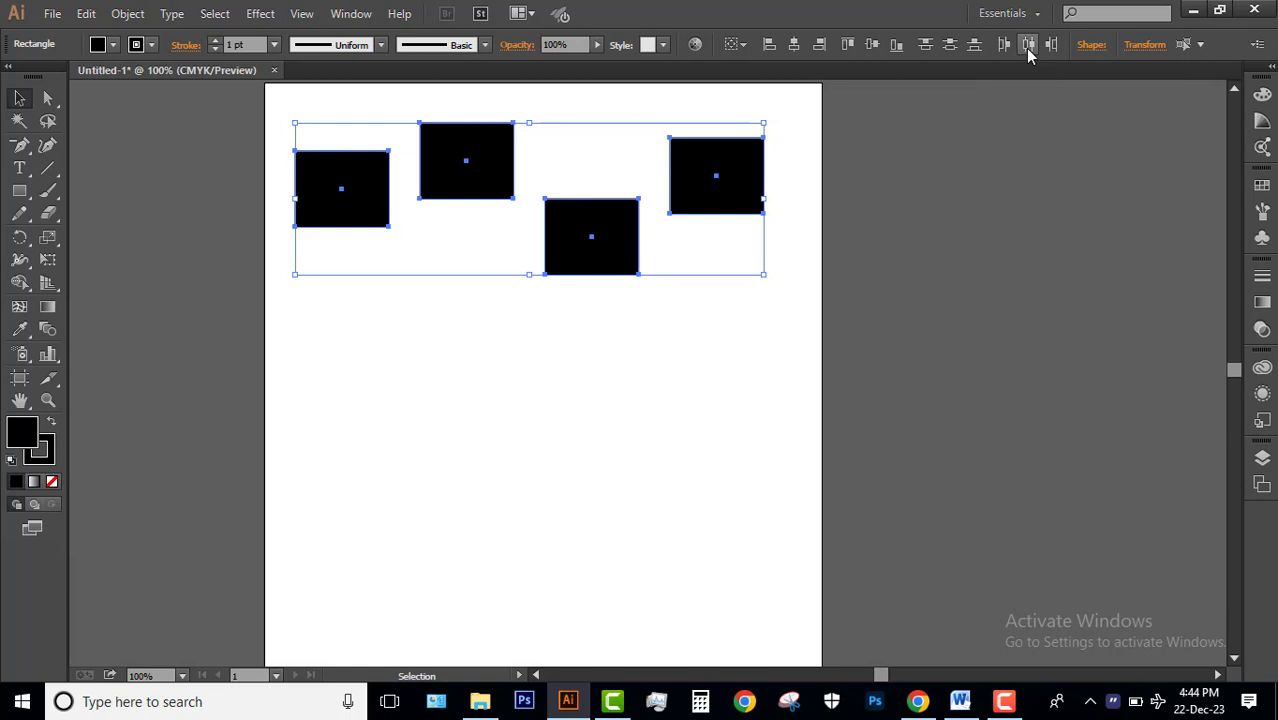
{"action": "left_click", "coordinate": [950, 46]}
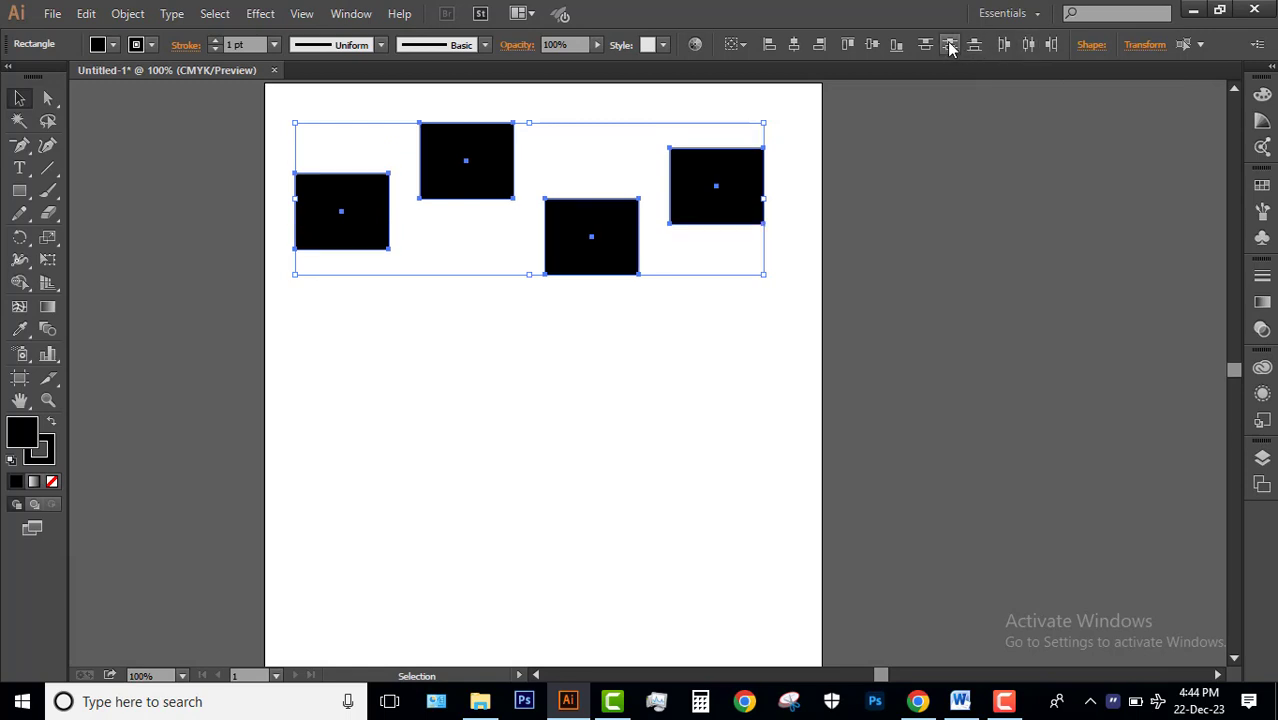
{"action": "left_click", "coordinate": [873, 46]}
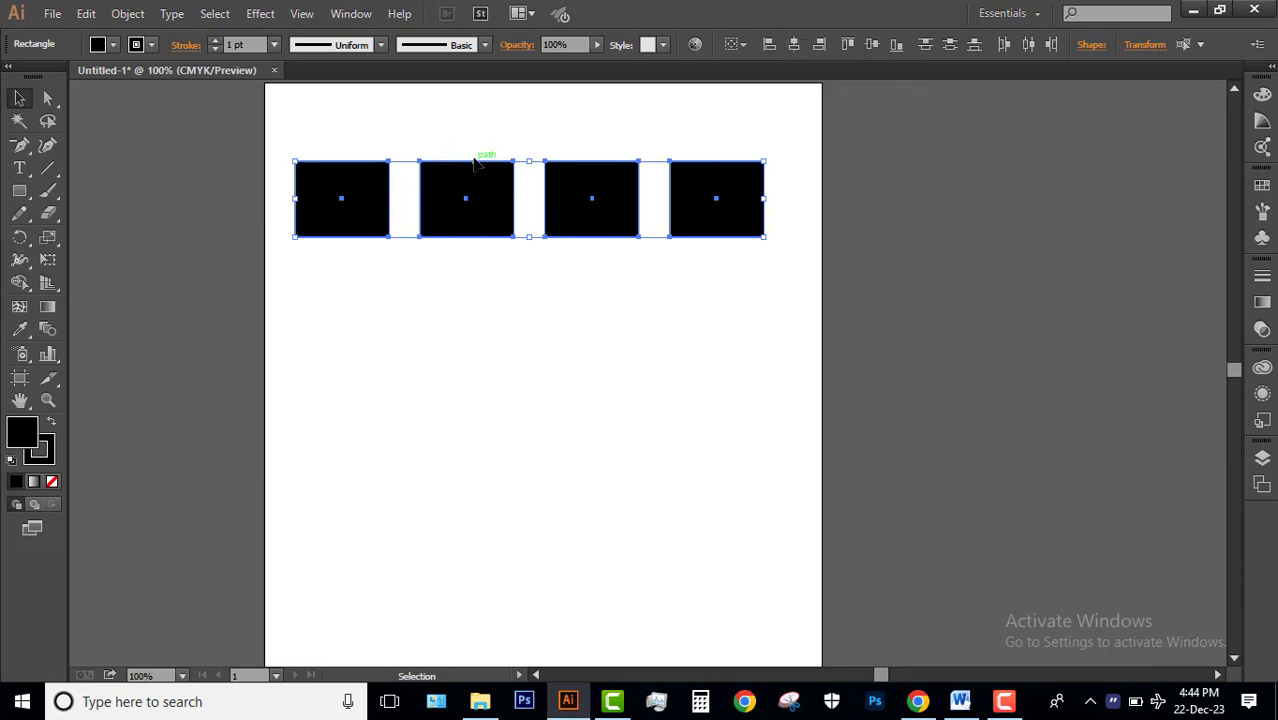
Try aligning the four rectangles by their horizontal centers and undo that alignment.
{"action": "left_click", "coordinate": [793, 44]}
{"action": "key", "text": "ctrl+z"}
{"action": "left_click", "coordinate": [531, 302]}
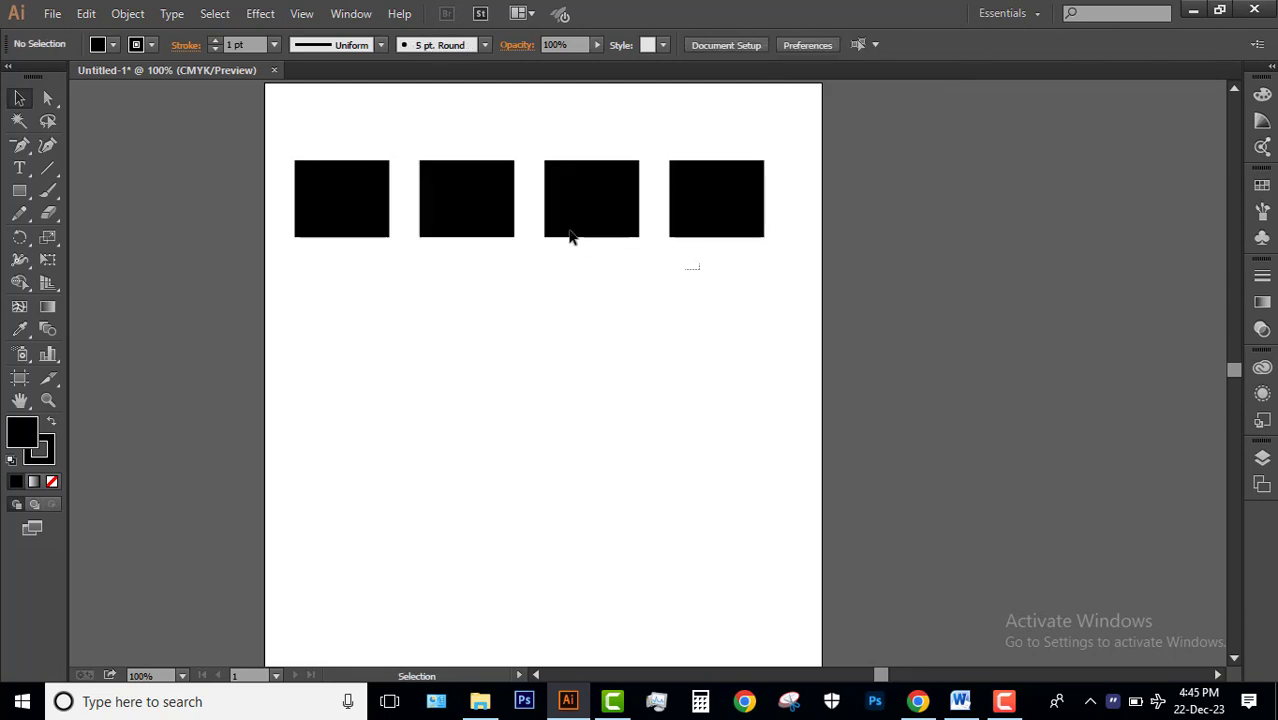
Duplicate the row of four rectangles directly below the original to form a second row.
{"action": "left_click_drag", "start_coordinate": [571, 236], "coordinate": [345, 160]}
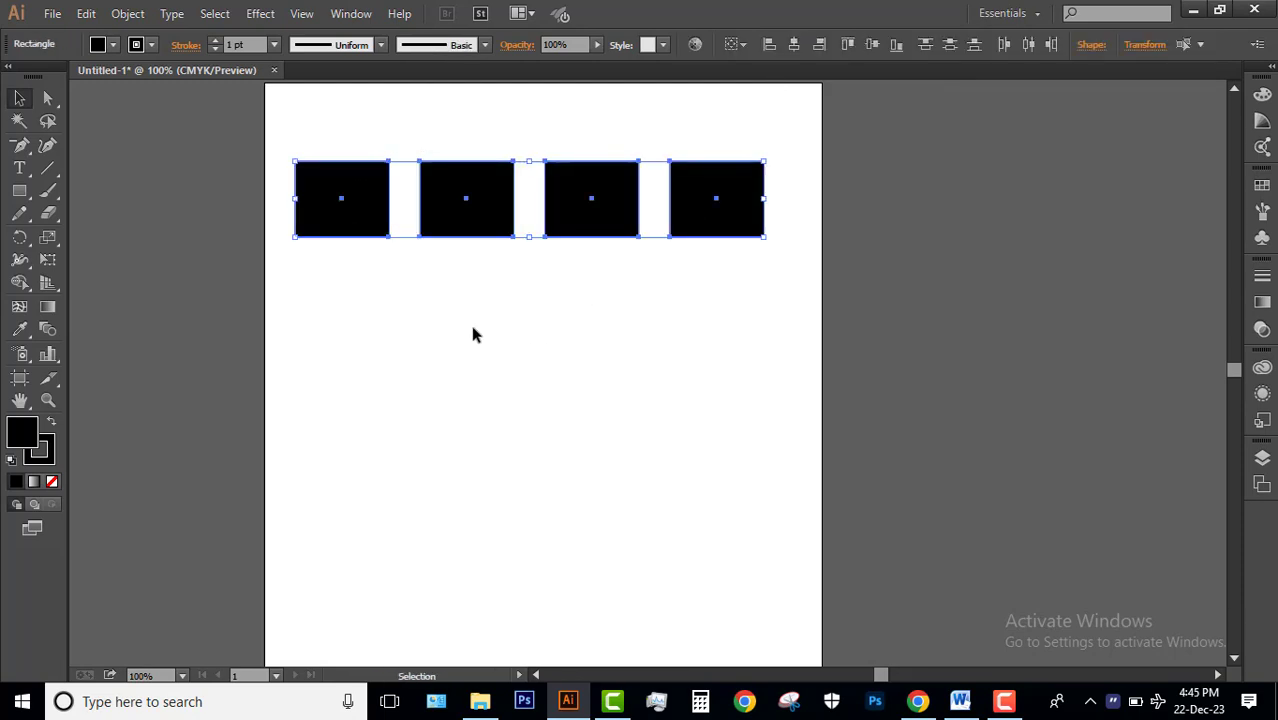
{"action": "left_click_drag", "start_coordinate": [434, 193], "coordinate": [428, 328]}
{"action": "left_click", "coordinate": [583, 486]}
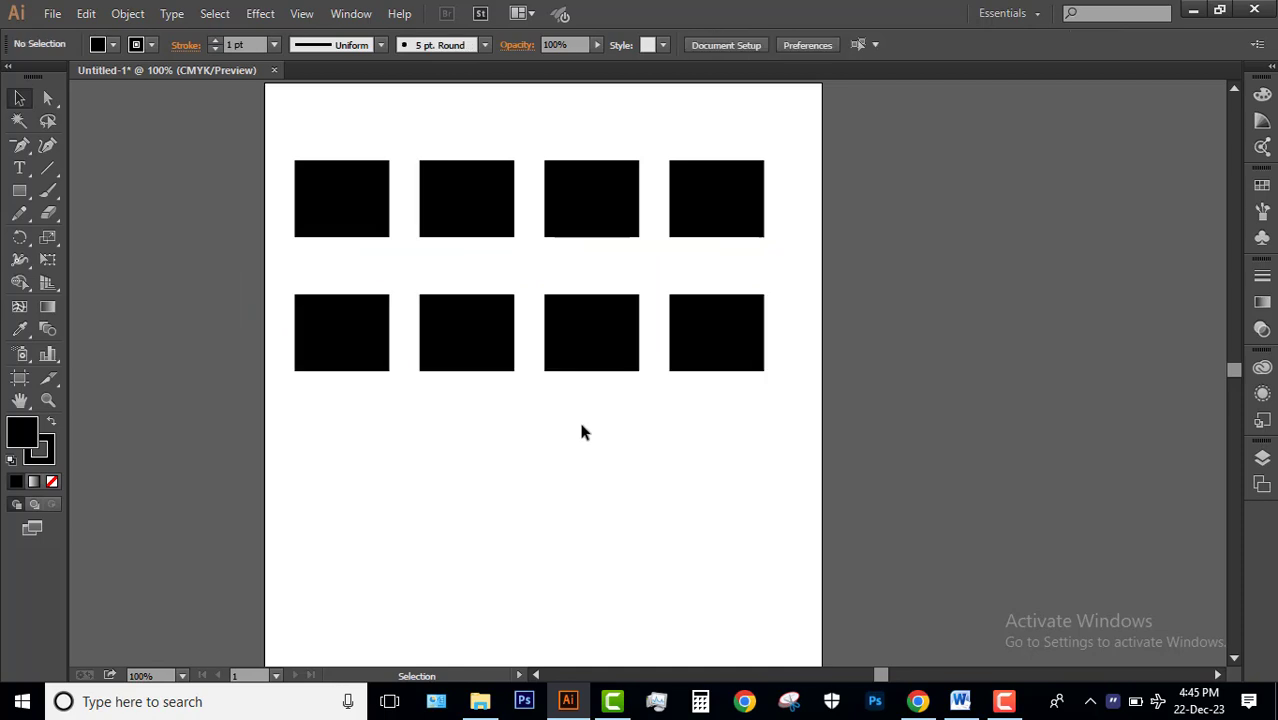
Move both rows of rectangles down and slightly right toward the middle of the artboard.
{"action": "left_click_drag", "start_coordinate": [338, 118], "coordinate": [752, 395]}
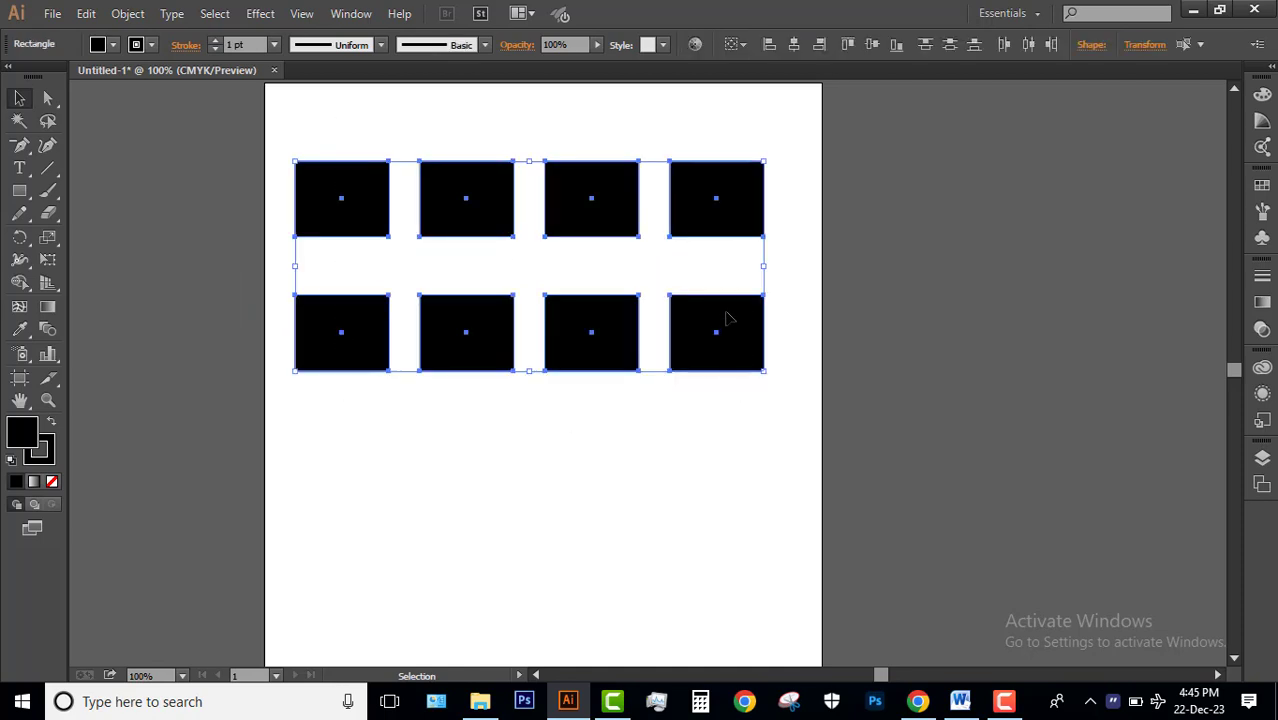
{"action": "left_click_drag", "start_coordinate": [727, 322], "coordinate": [728, 423]}
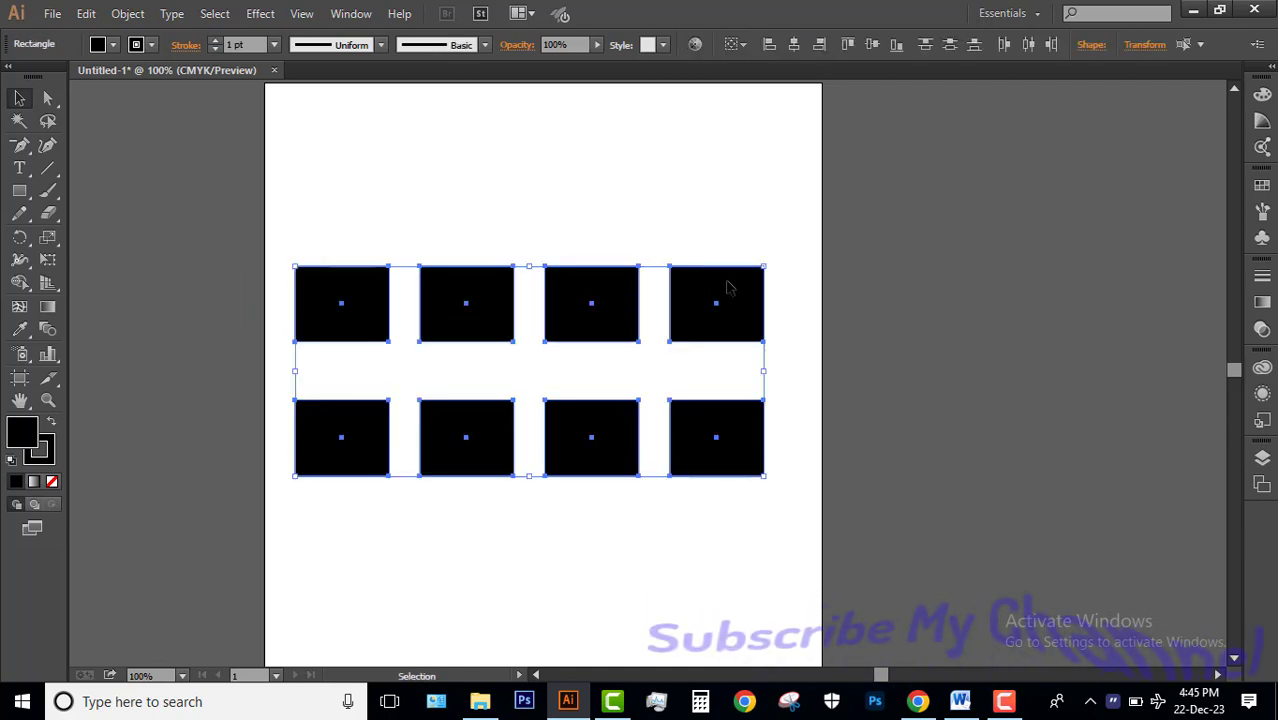
{"action": "left_click_drag", "start_coordinate": [730, 285], "coordinate": [738, 287]}
{"action": "left_click", "coordinate": [682, 185]}
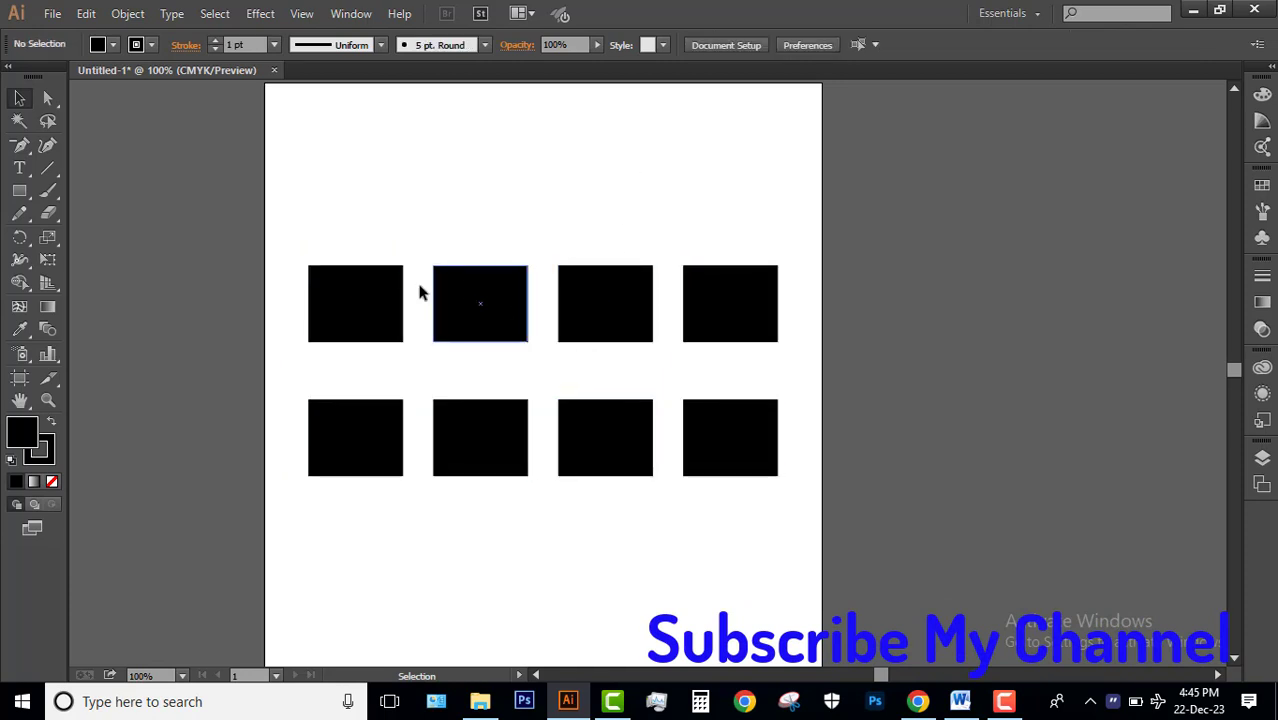
Fill the first rectangle in the upper row with the magenta swatch.
{"action": "left_click", "coordinate": [354, 300]}
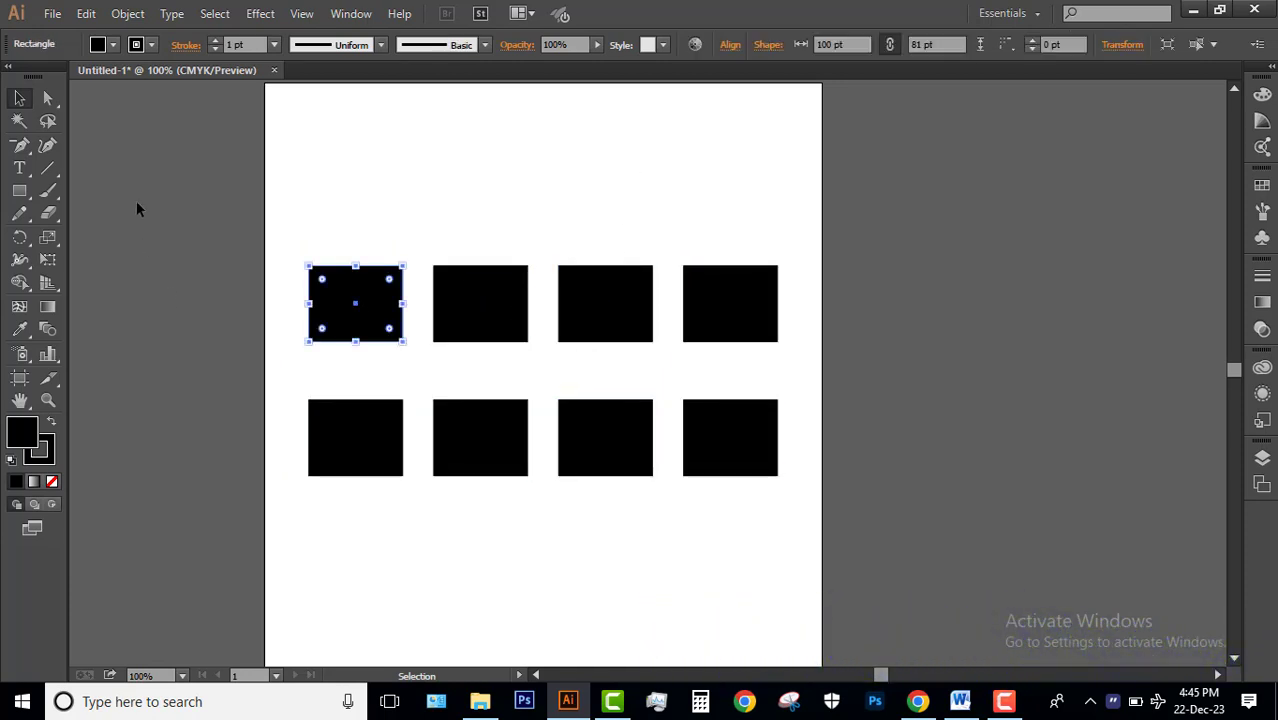
{"action": "left_click", "coordinate": [113, 44]}
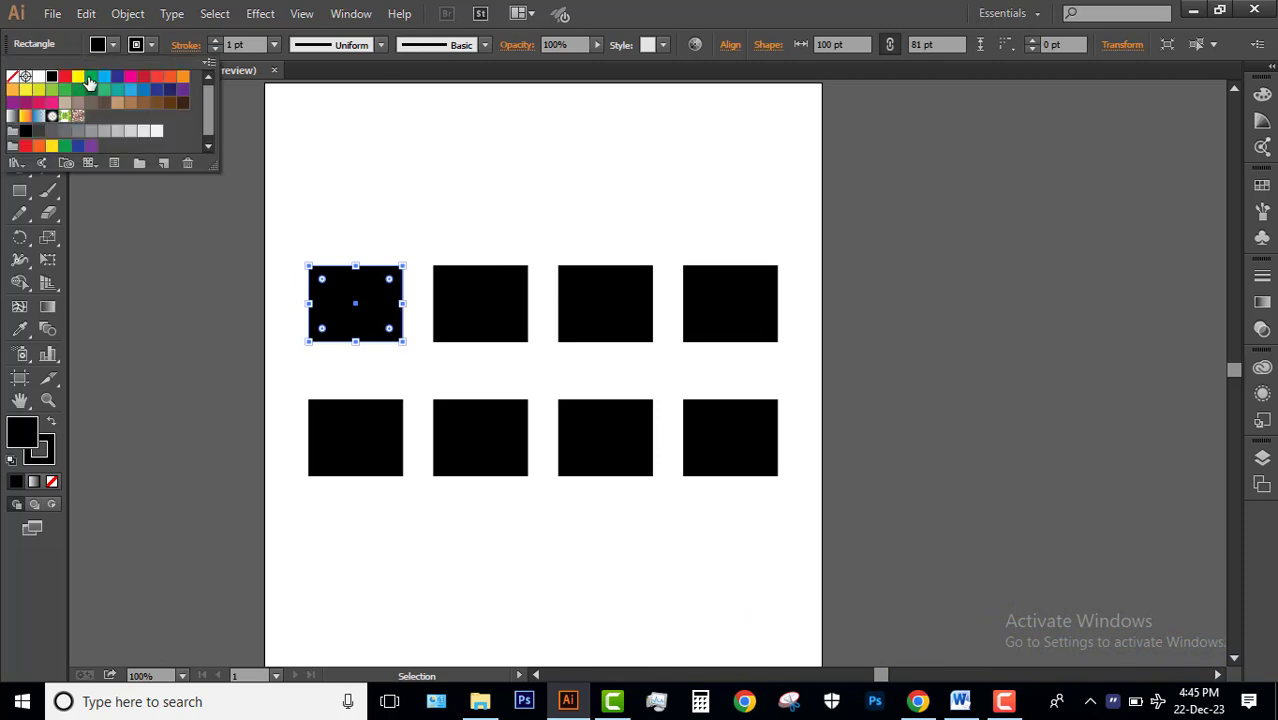
{"action": "left_click", "coordinate": [91, 77]}
{"action": "left_click", "coordinate": [78, 77]}
{"action": "left_click", "coordinate": [131, 77]}
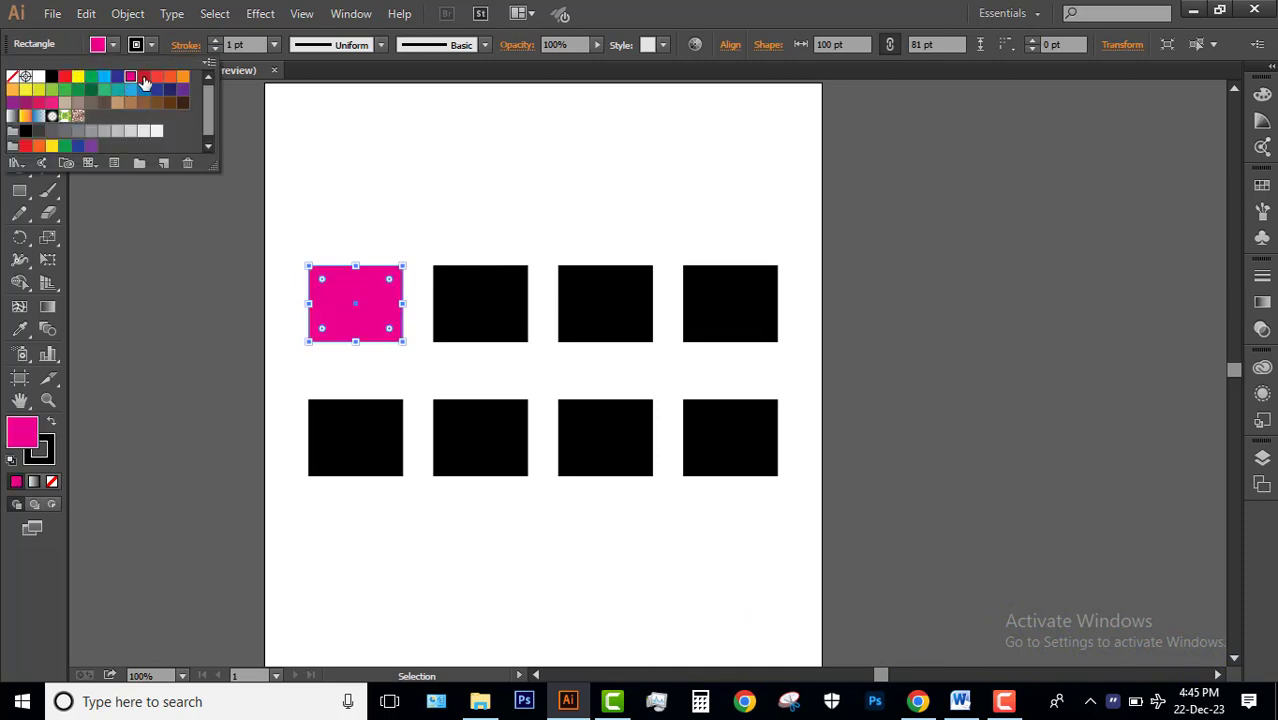
{"action": "left_click", "coordinate": [464, 203]}
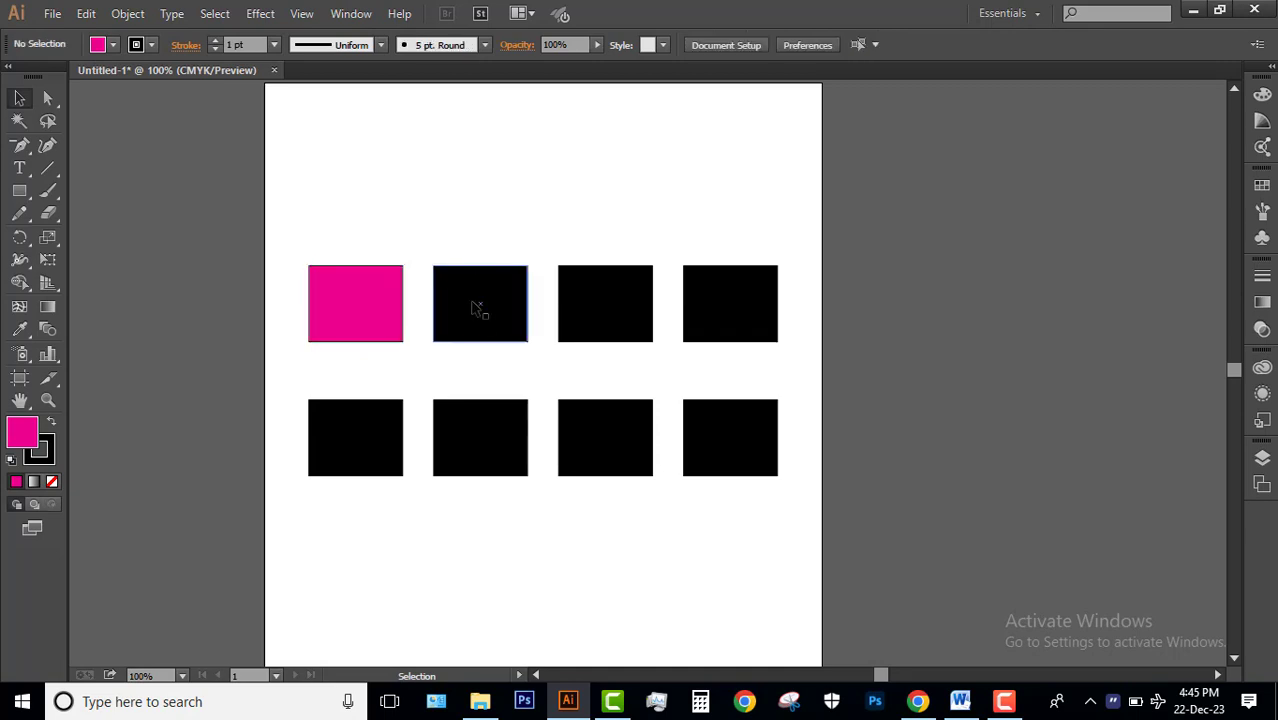
Fill the second rectangle in the upper row with blue, color code 1510F9.
{"action": "left_click", "coordinate": [480, 305]}
{"action": "double_click", "coordinate": [24, 436]}
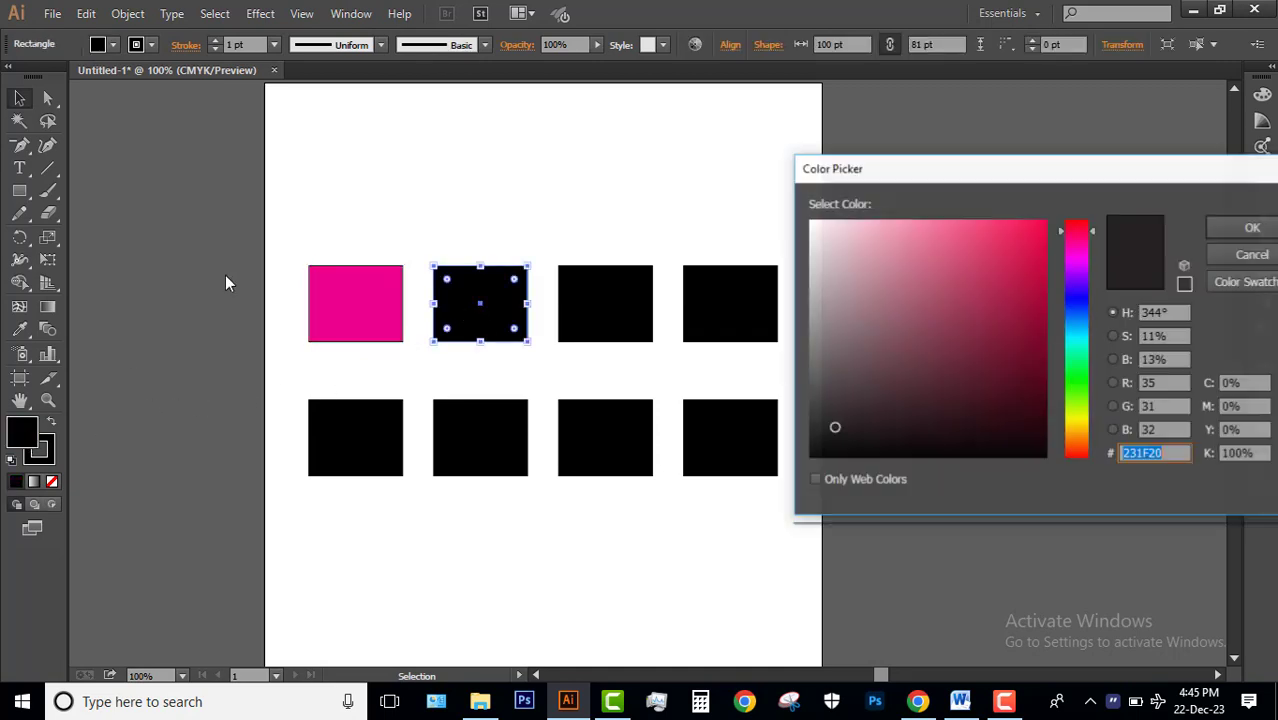
{"action": "left_click", "coordinate": [1020, 251]}
{"action": "left_click", "coordinate": [1073, 296]}
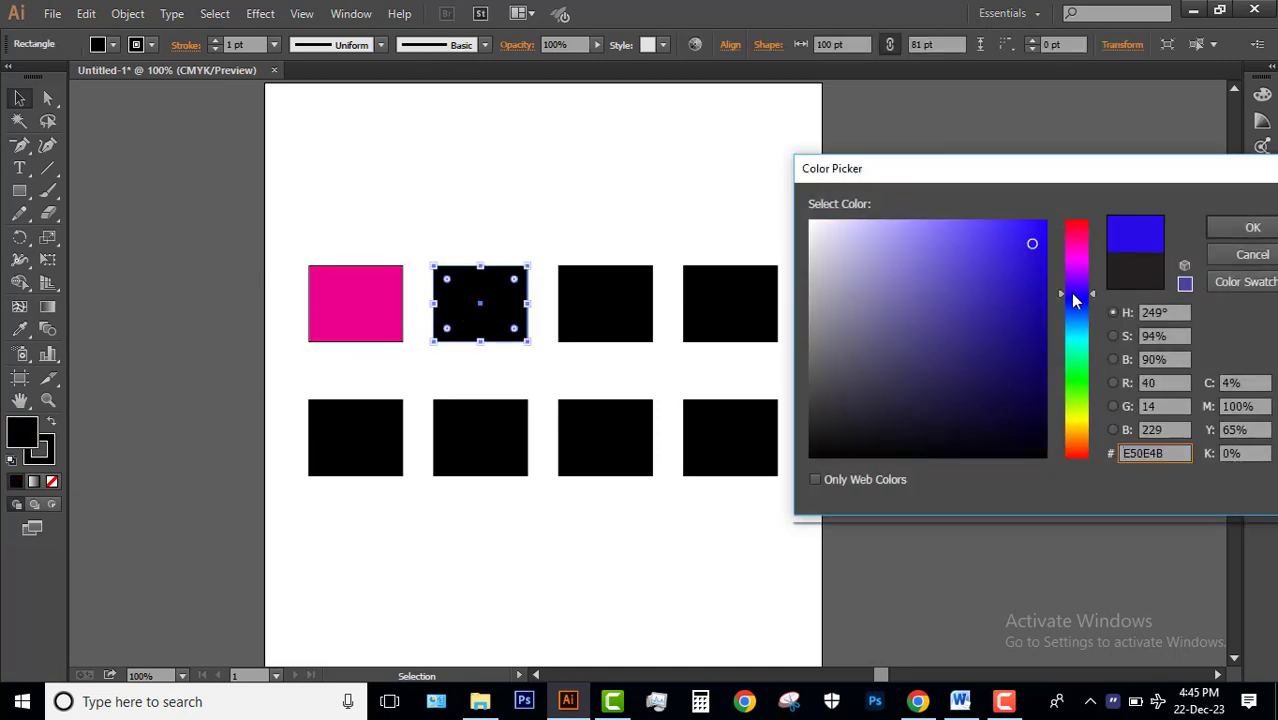
{"action": "left_click", "coordinate": [1038, 230]}
{"action": "left_click", "coordinate": [1253, 227]}
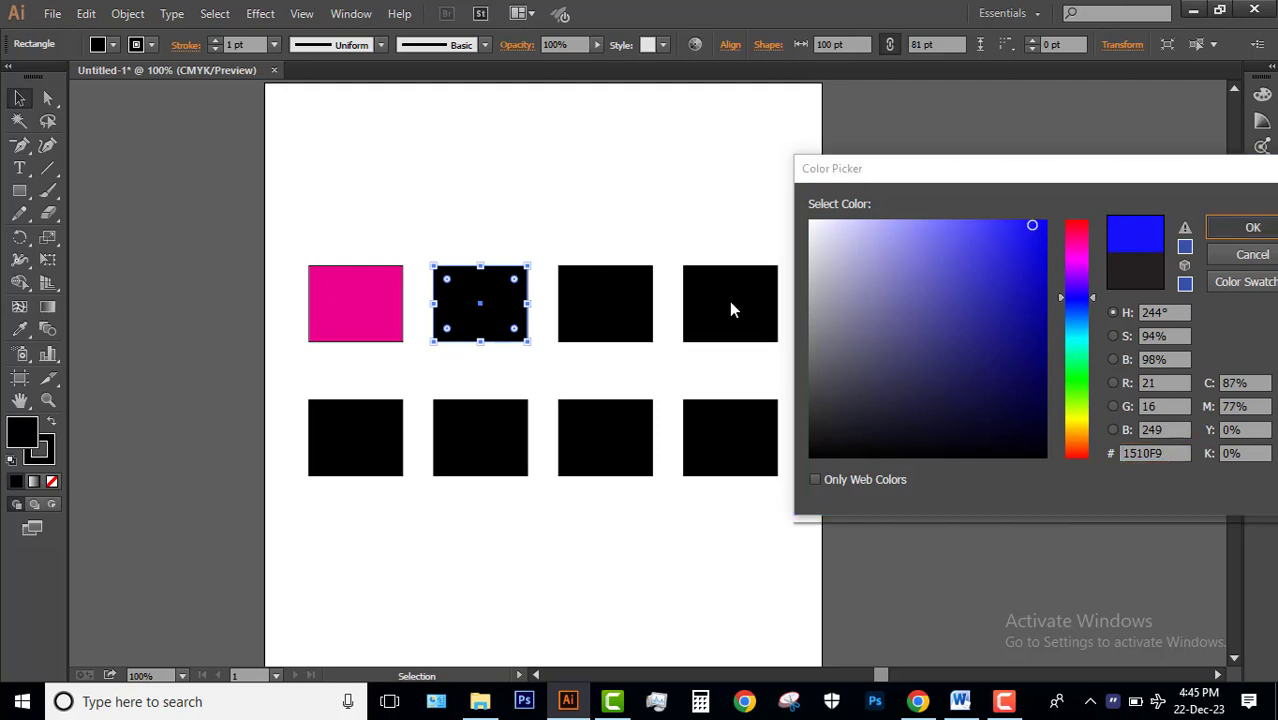
{"action": "left_click", "coordinate": [431, 238]}
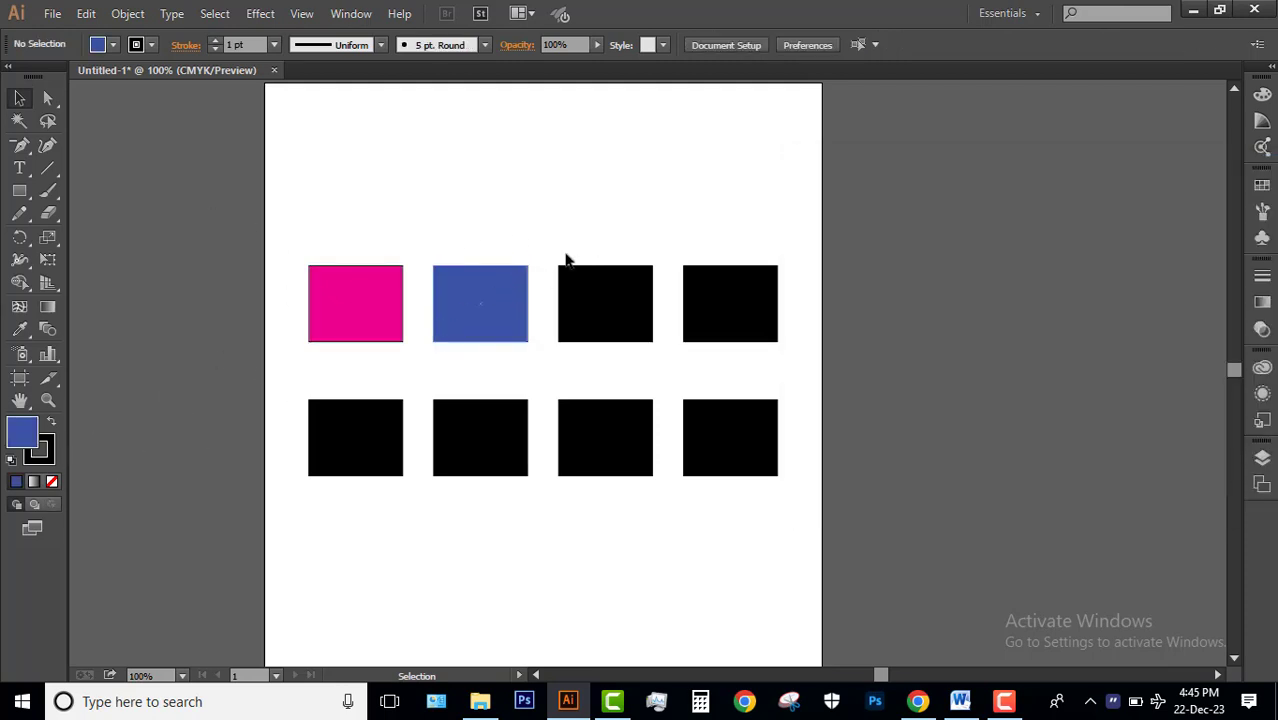
Show the CMYK color sliders for the current fill and collapse them again.
{"action": "left_click", "coordinate": [351, 14]}
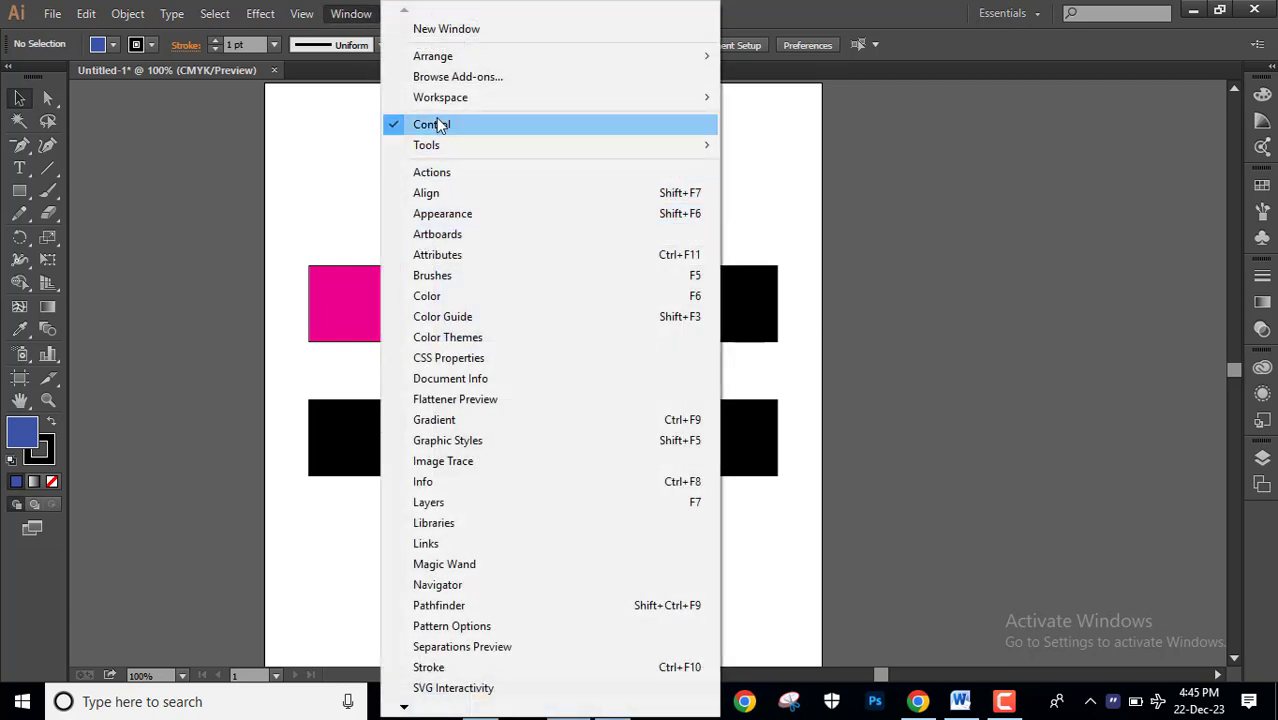
{"action": "left_click", "coordinate": [440, 298]}
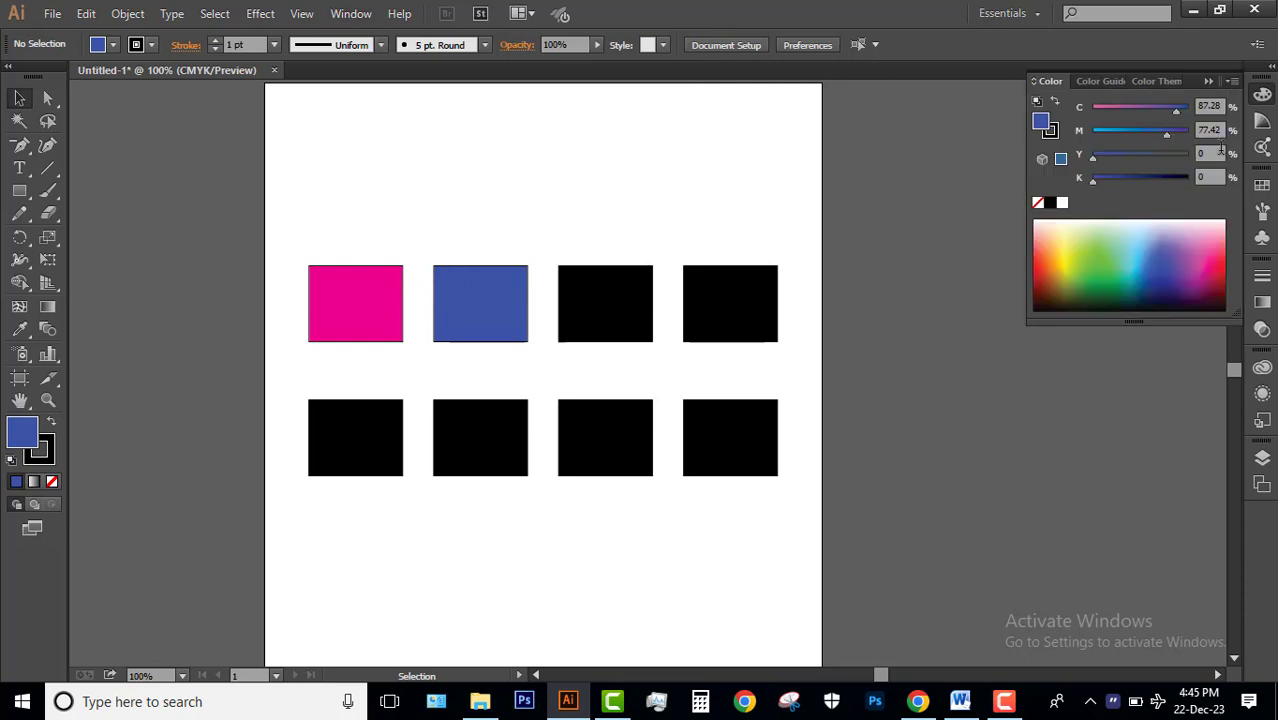
{"action": "left_click", "coordinate": [1208, 82]}
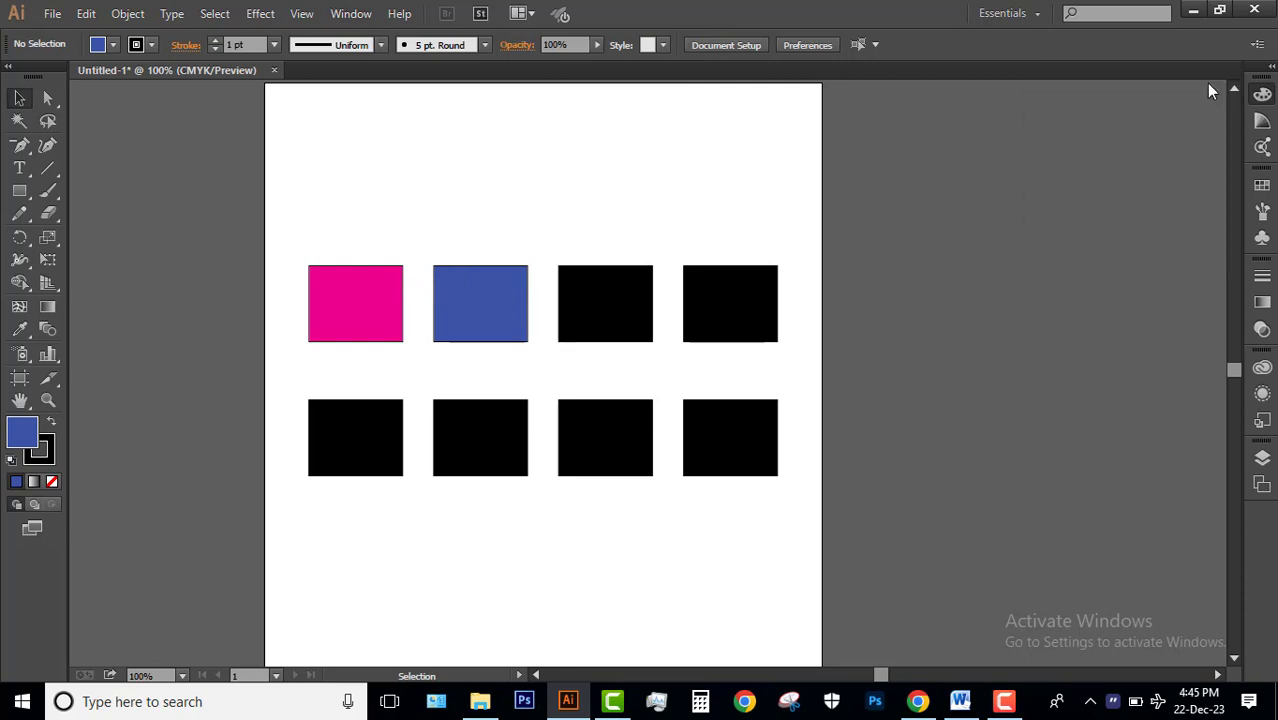
Show the CMYK color sliders and color spectrum for the current fill.
{"action": "left_click", "coordinate": [1263, 95]}
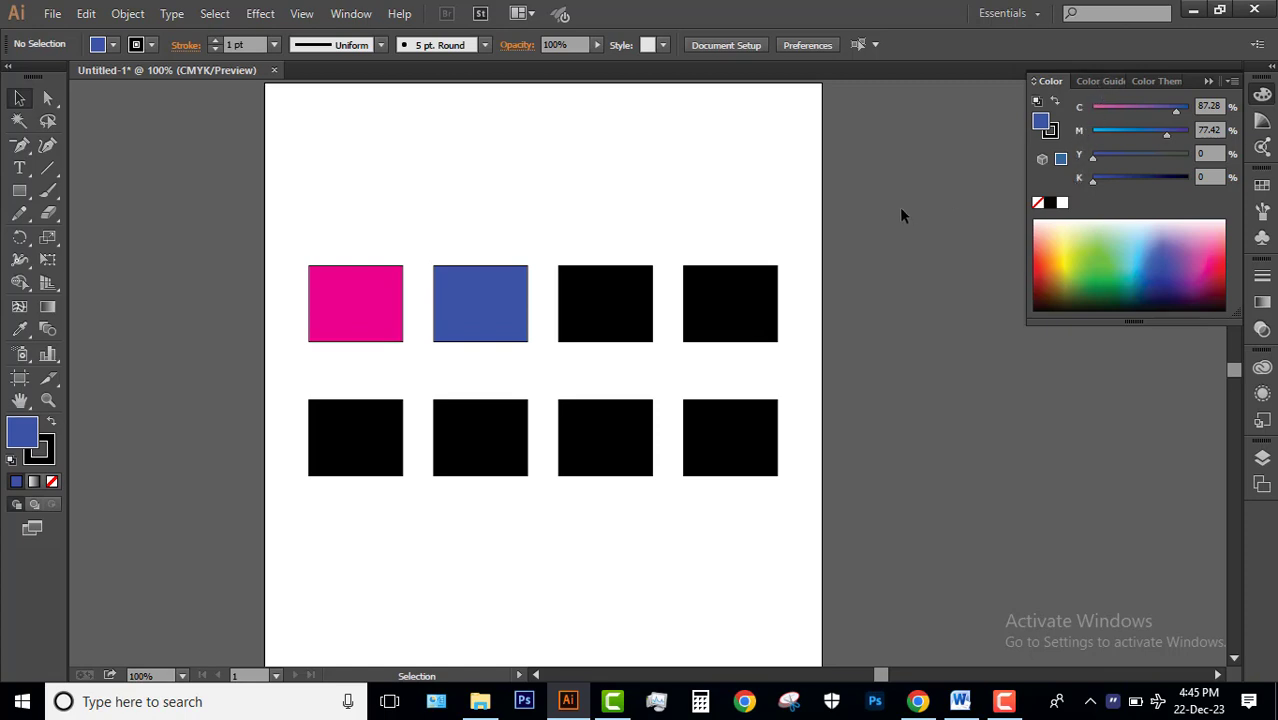
Examine the color mode choices in the advanced settings for a new document and cancel without creating one.
{"action": "key", "text": "a"}
{"action": "key", "text": "ctrl+n"}
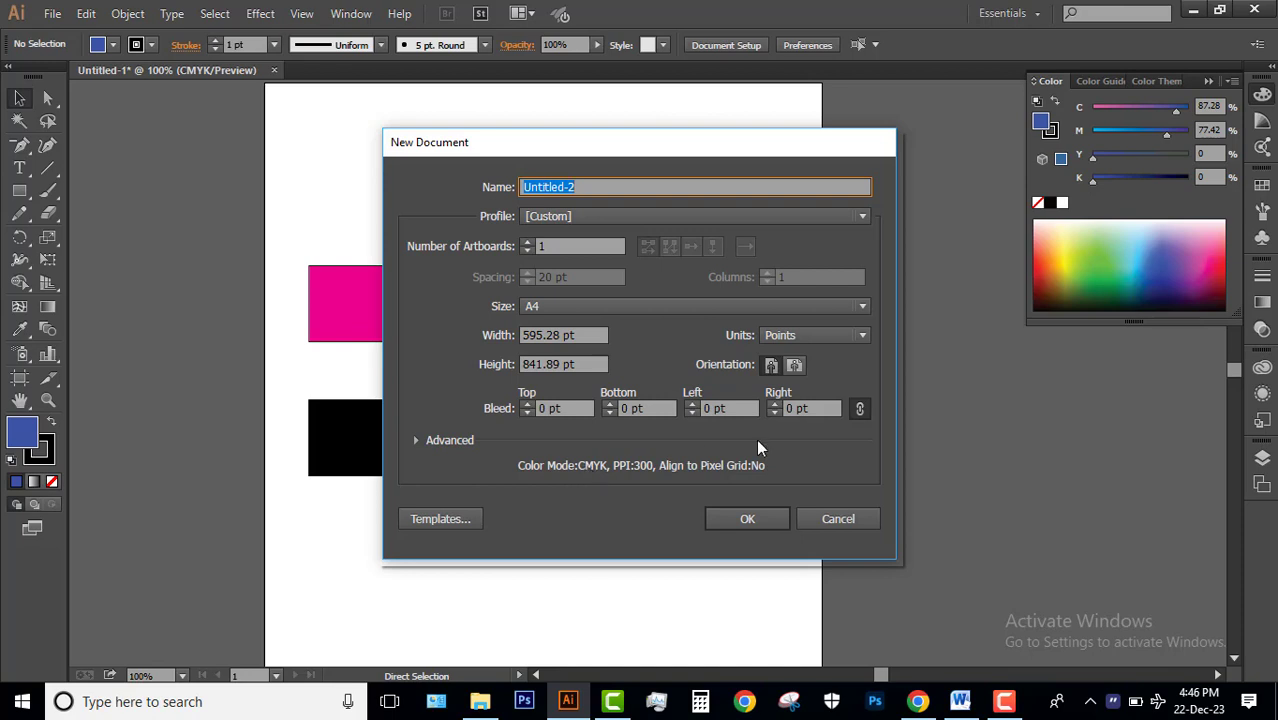
{"action": "left_click", "coordinate": [830, 516]}
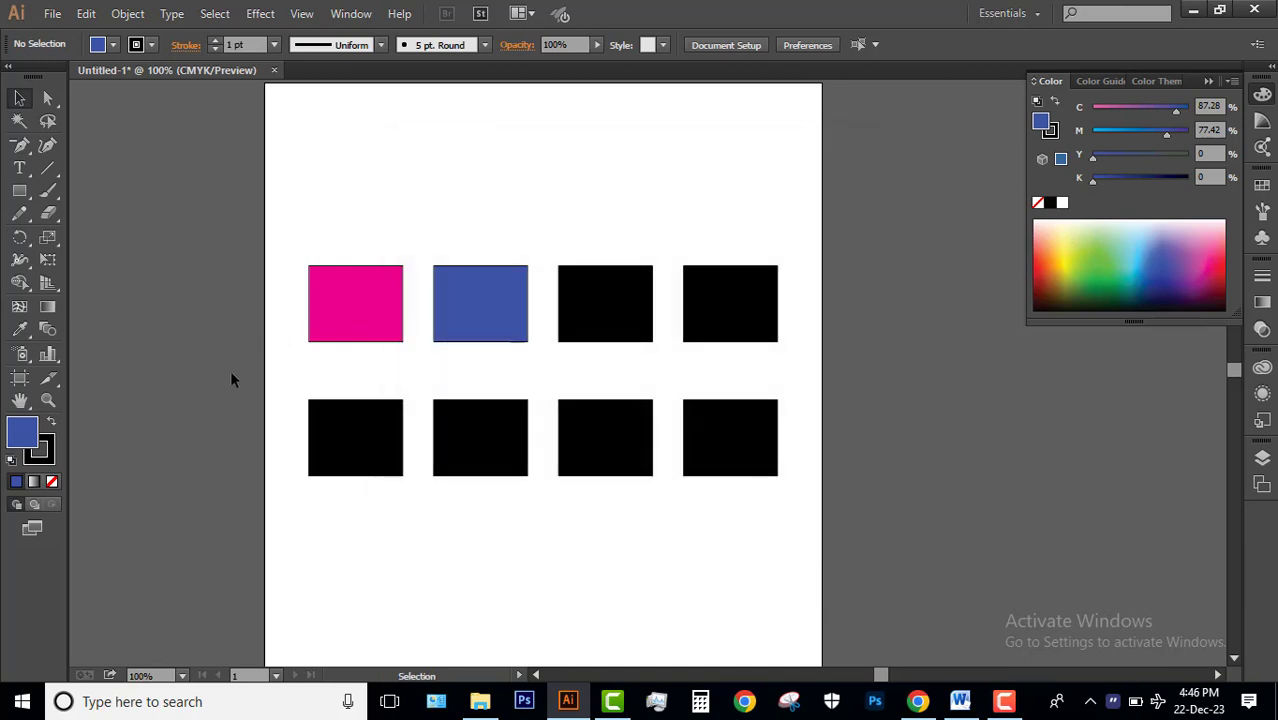
{"action": "key", "text": "a"}
{"action": "key", "text": "ctrl+n"}
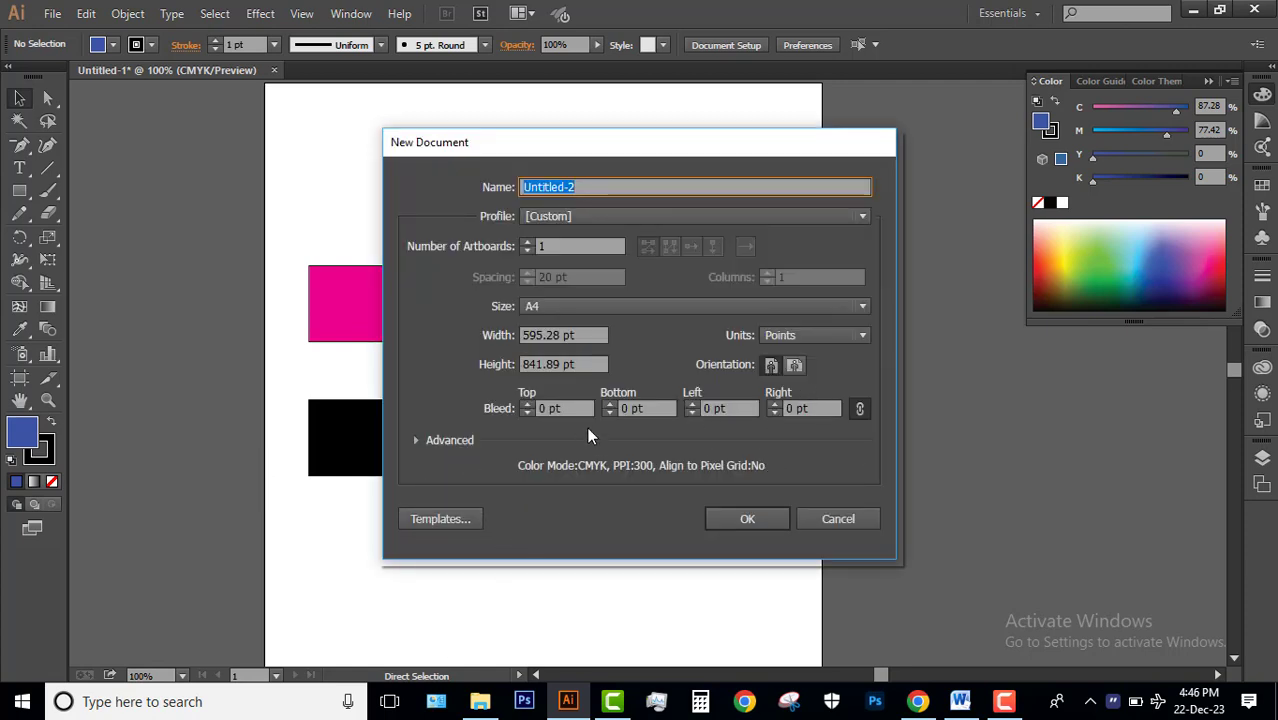
{"action": "left_click", "coordinate": [417, 441]}
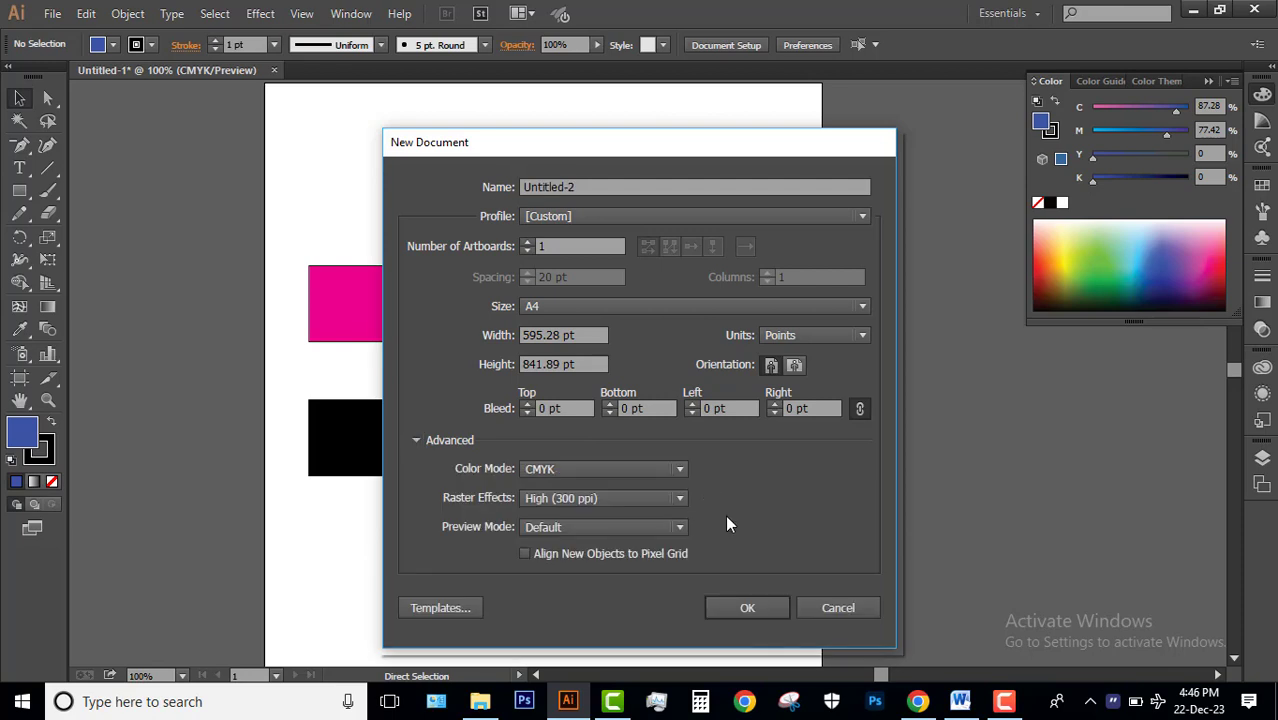
{"action": "left_click", "coordinate": [596, 470]}
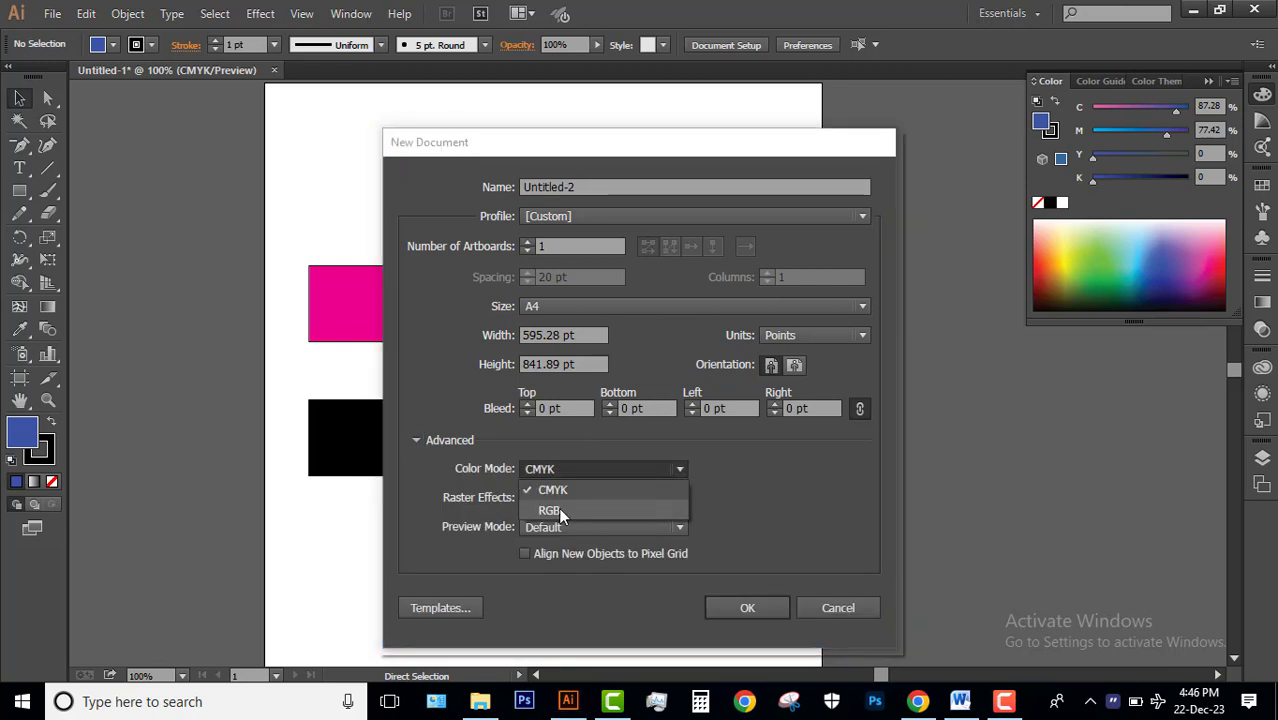
{"action": "left_click", "coordinate": [800, 509]}
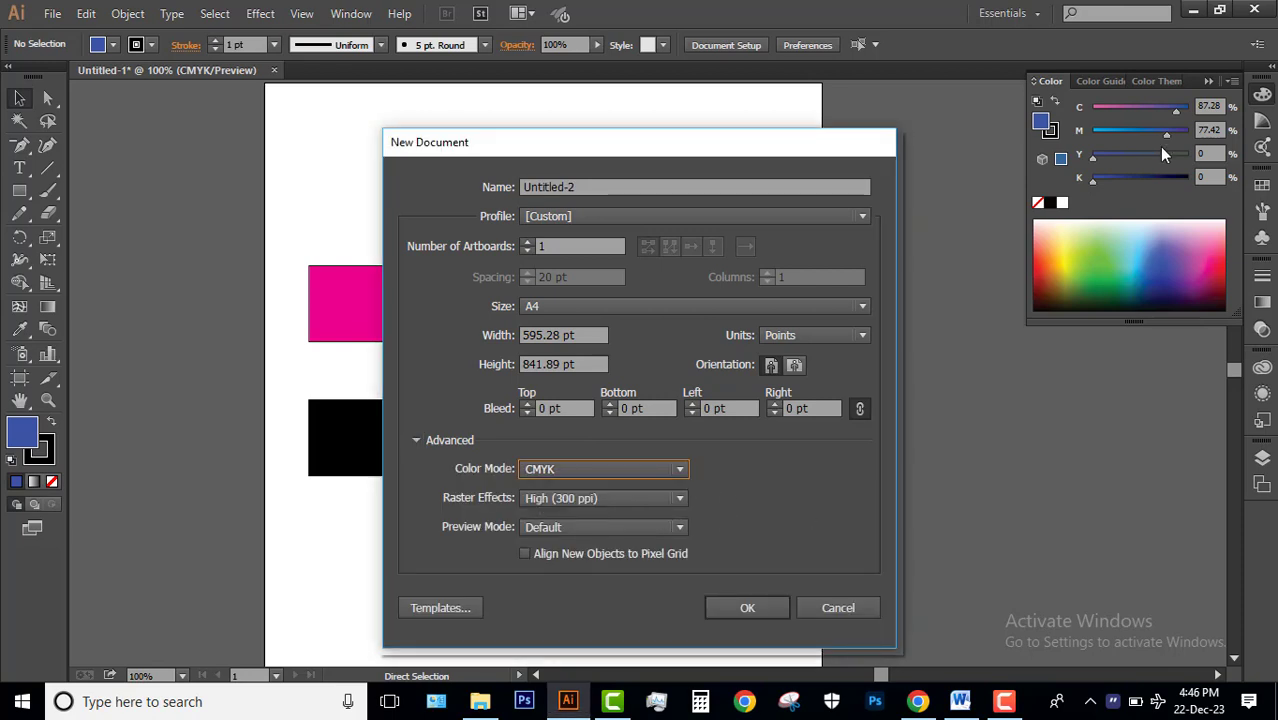
{"action": "left_click", "coordinate": [848, 608]}
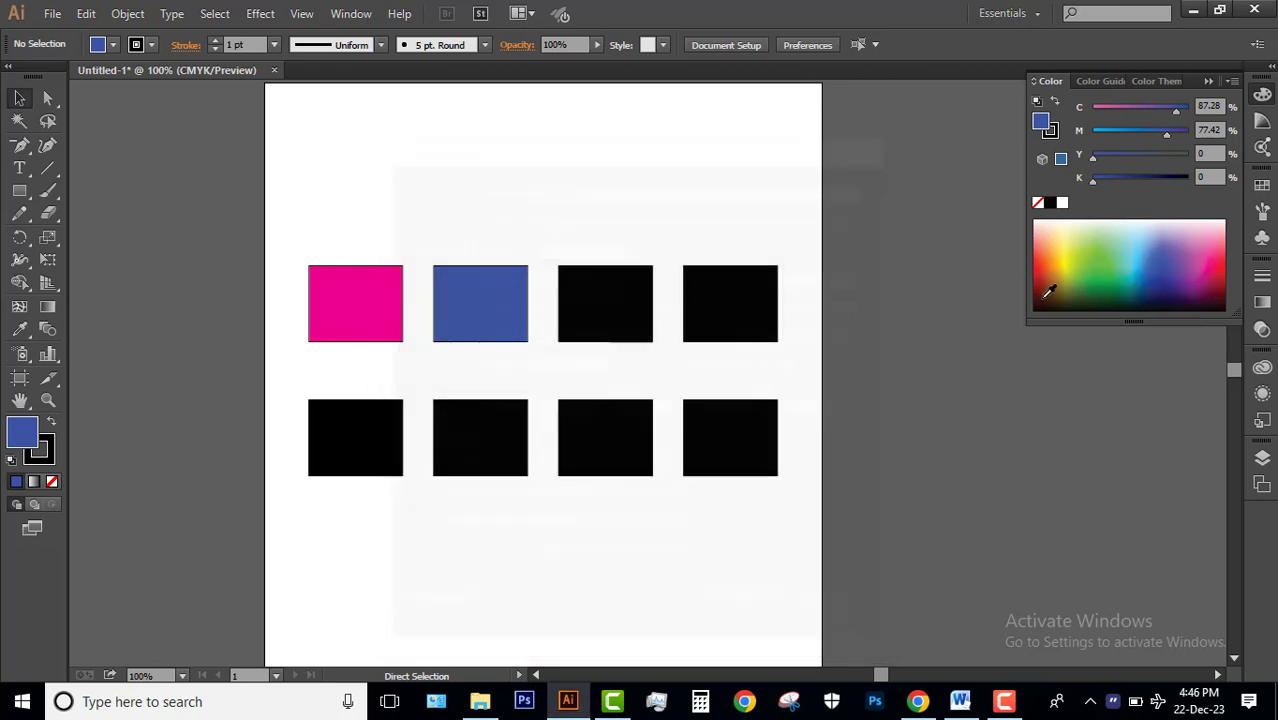
Fill the third rectangle in the upper row with a violet-blue from the color spectrum, about C 95, M 99, Y 0, K 1.
{"action": "left_click", "coordinate": [605, 304]}
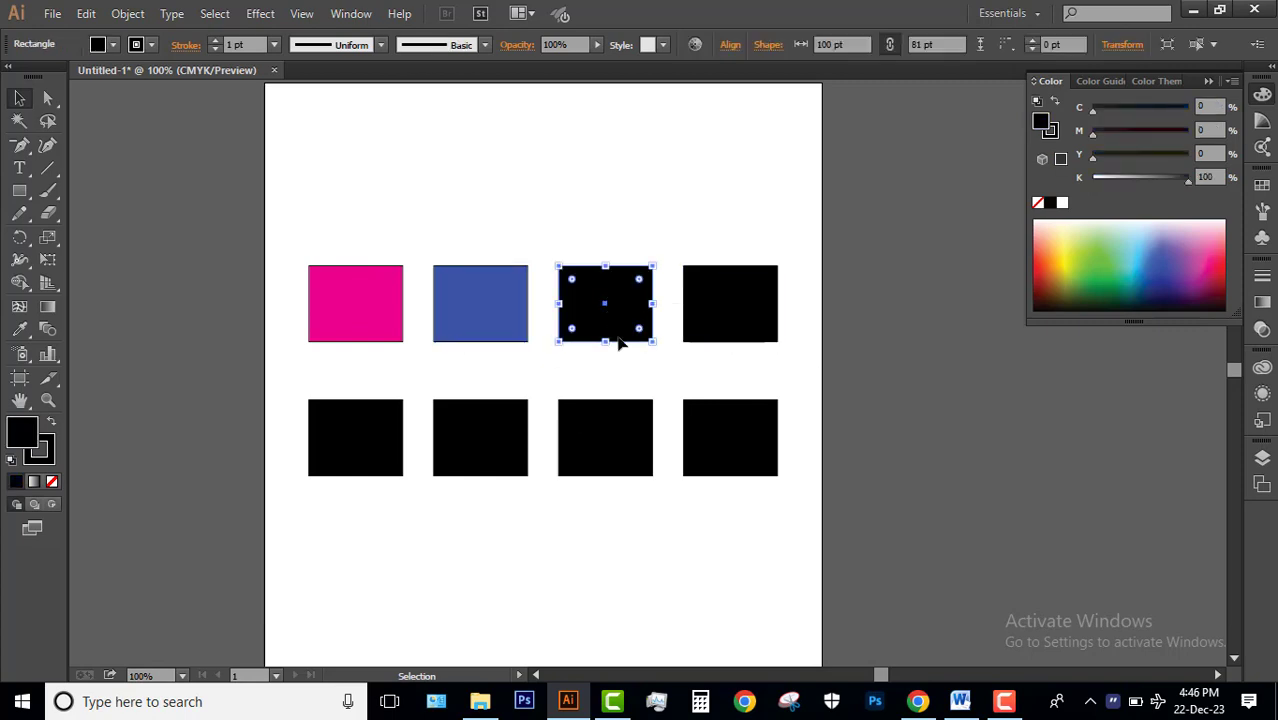
{"action": "left_click", "coordinate": [1108, 262]}
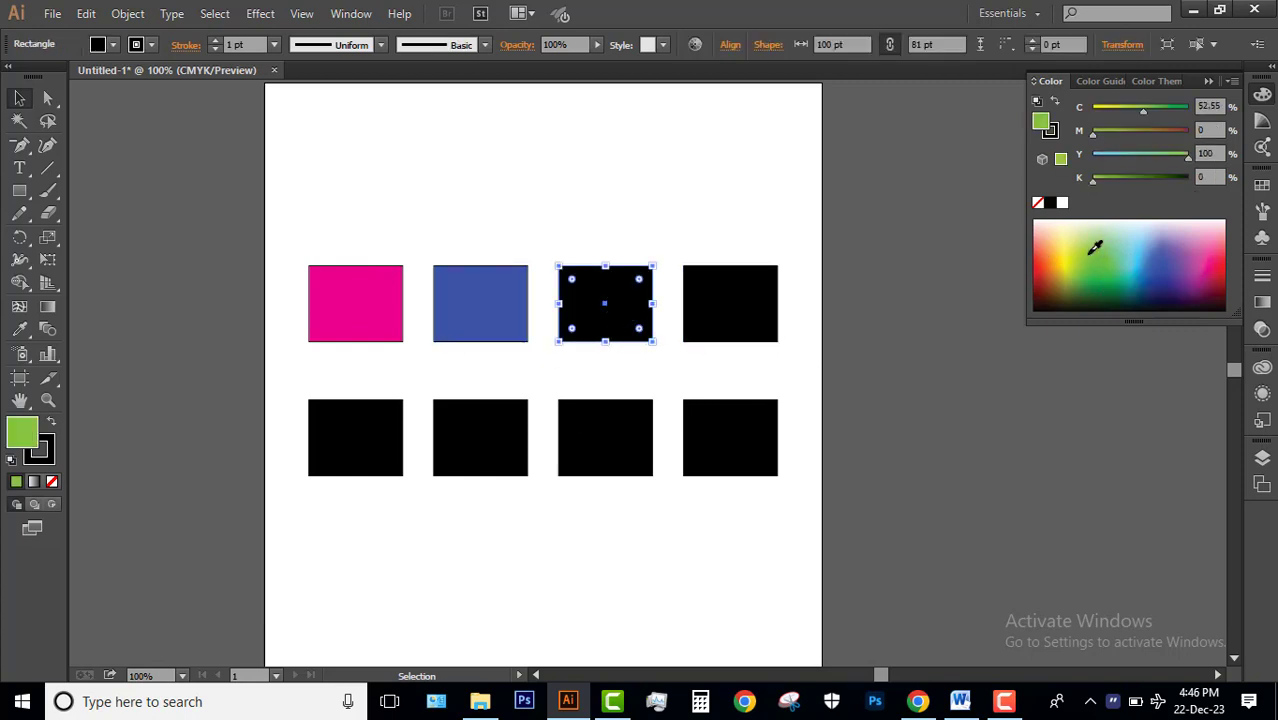
{"action": "mouse_move", "coordinate": [1197, 266]}
{"action": "left_mouse_down"}
{"action": "mouse_move", "coordinate": [1175, 245]}
{"action": "mouse_move", "coordinate": [1170, 268]}
{"action": "mouse_move", "coordinate": [1183, 278]}
{"action": "left_mouse_up"}
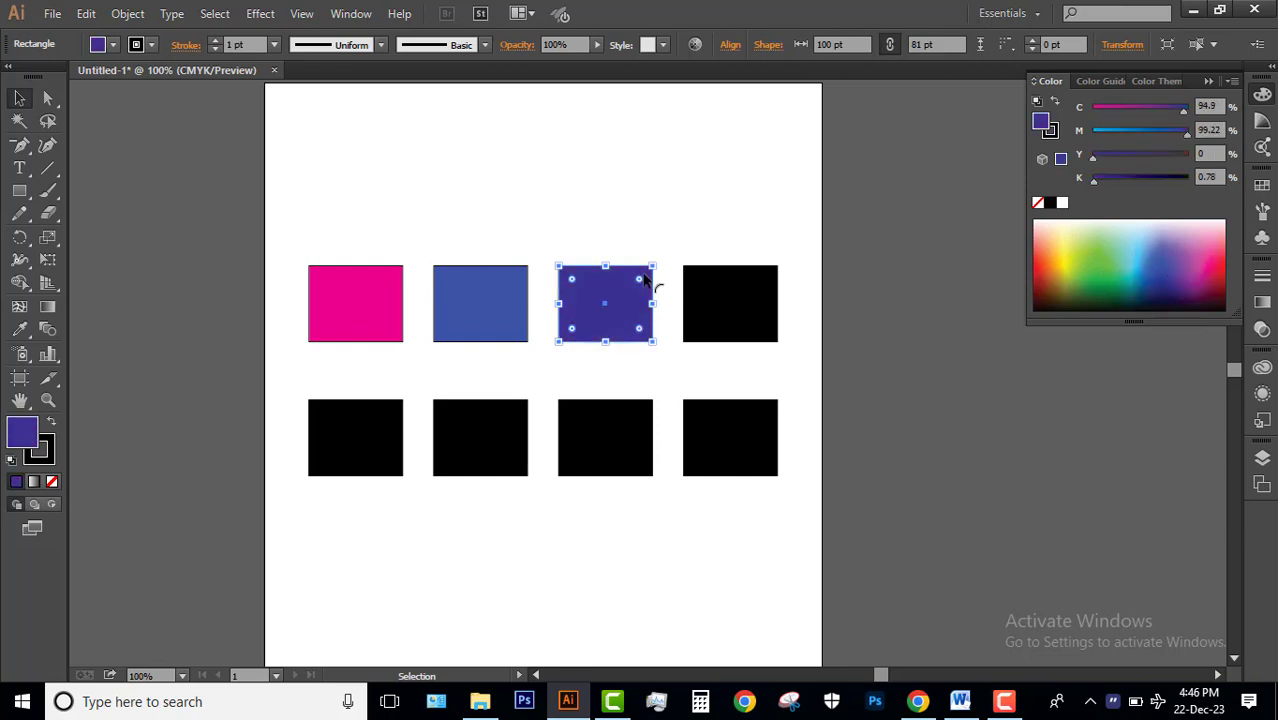
{"action": "left_click", "coordinate": [722, 215]}
Fill the fourth rectangle in the upper row with the dark brown from the Color Guide's harmony colors.
{"action": "left_click", "coordinate": [730, 288]}
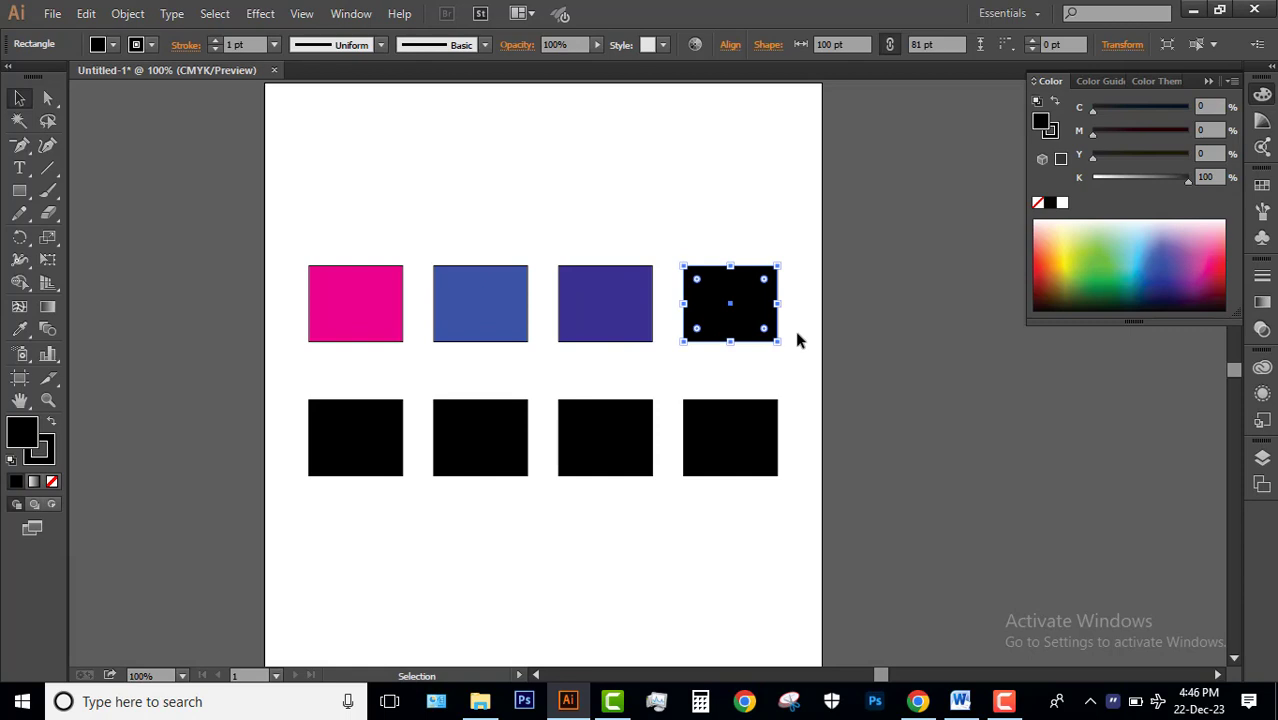
{"action": "left_click", "coordinate": [1100, 81]}
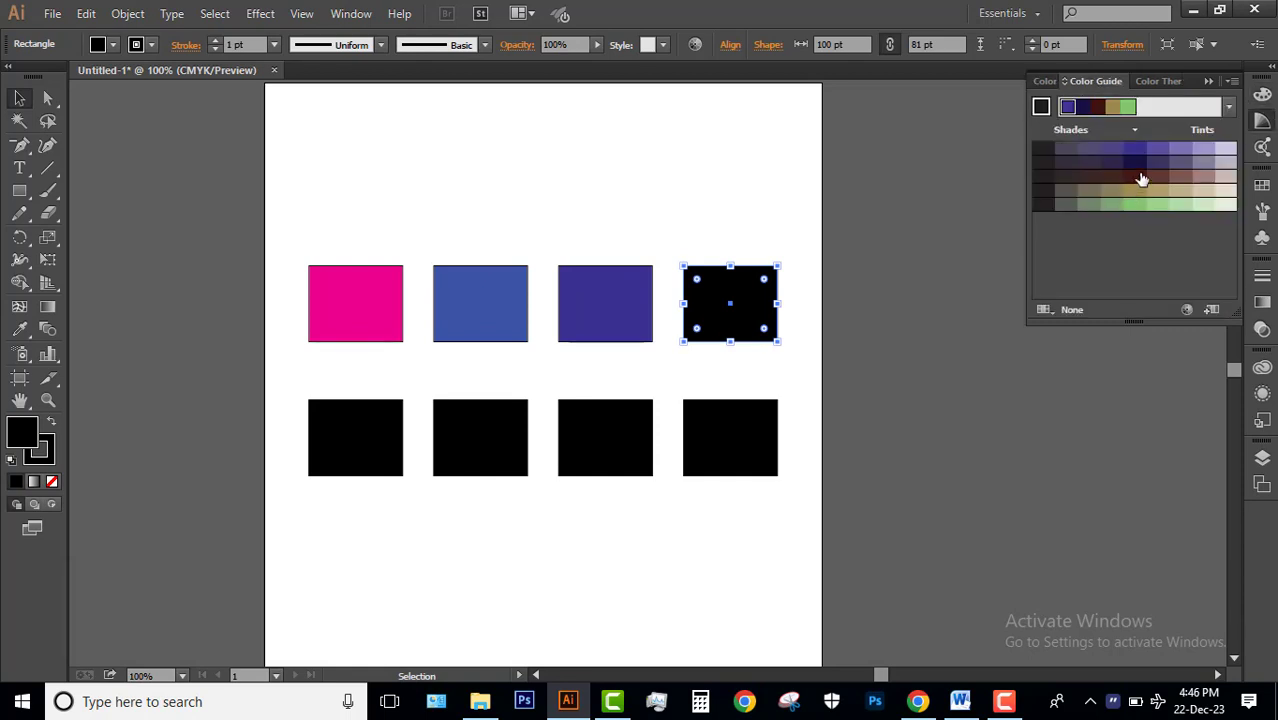
{"action": "left_click", "coordinate": [1099, 108]}
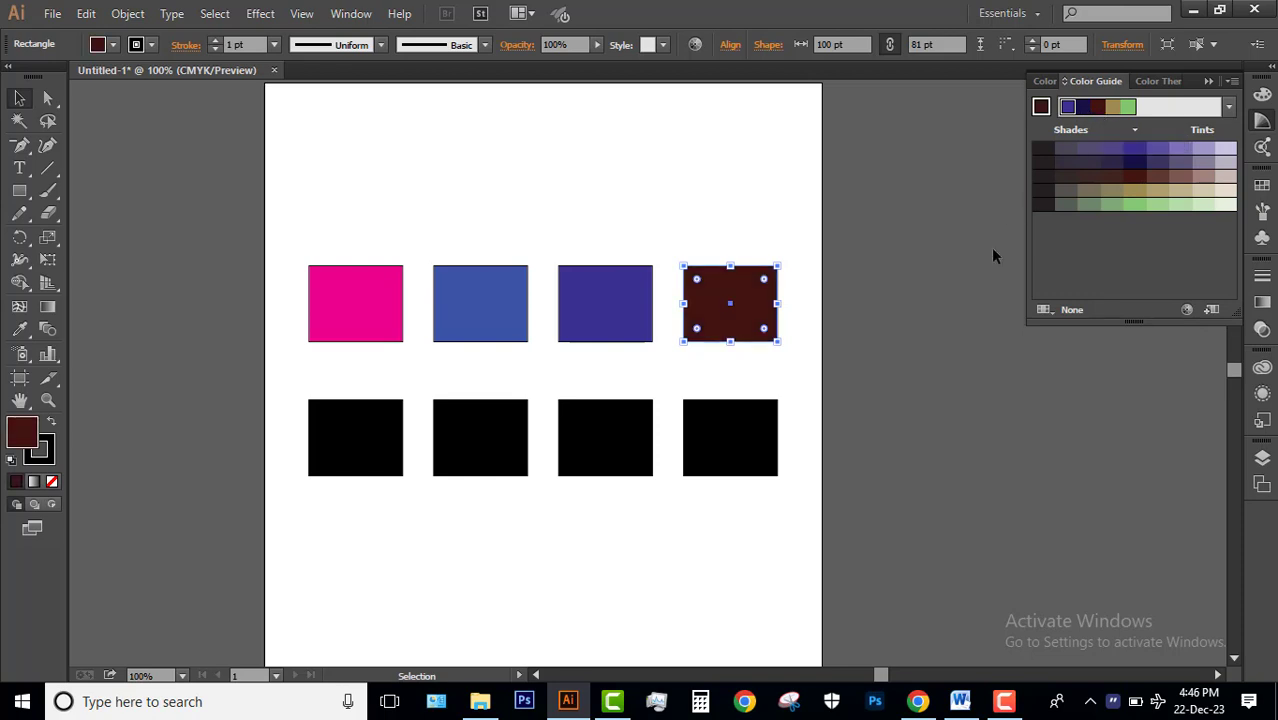
Fill the first rectangle in the lower row with the dark navy shade from the Color Guide and deselect it.
{"action": "left_click", "coordinate": [365, 445]}
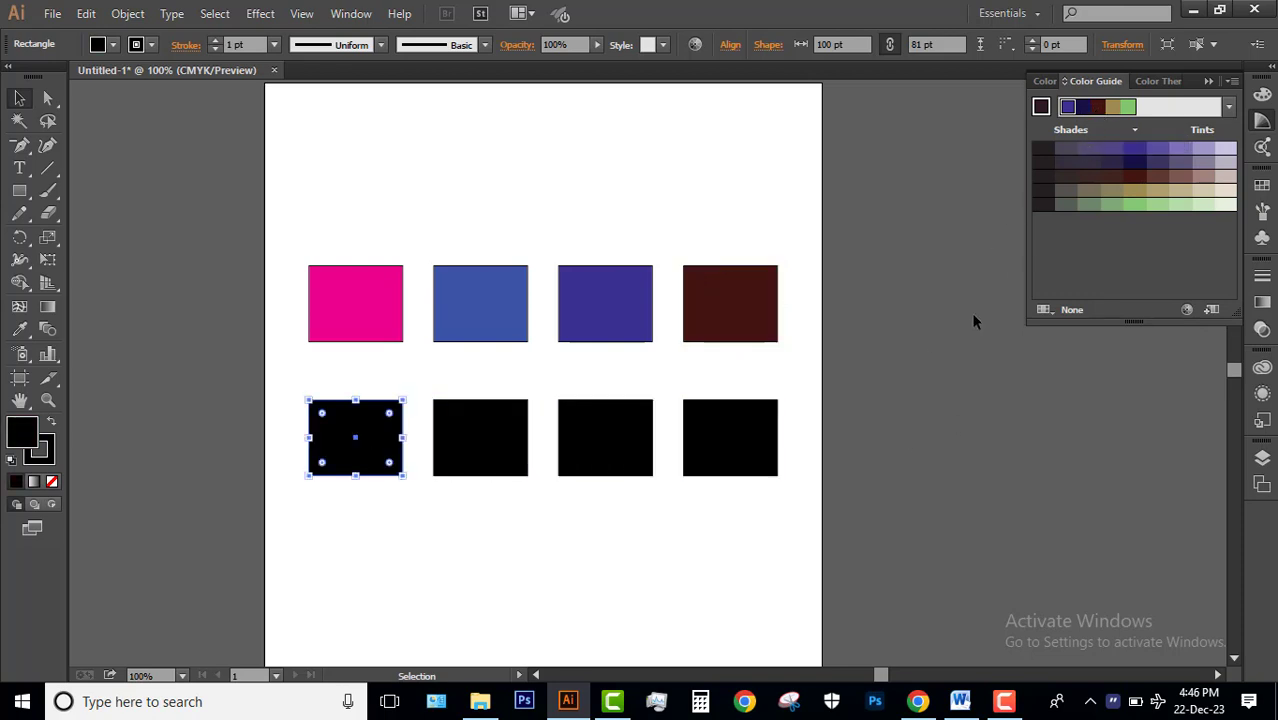
{"action": "left_click", "coordinate": [1135, 163]}
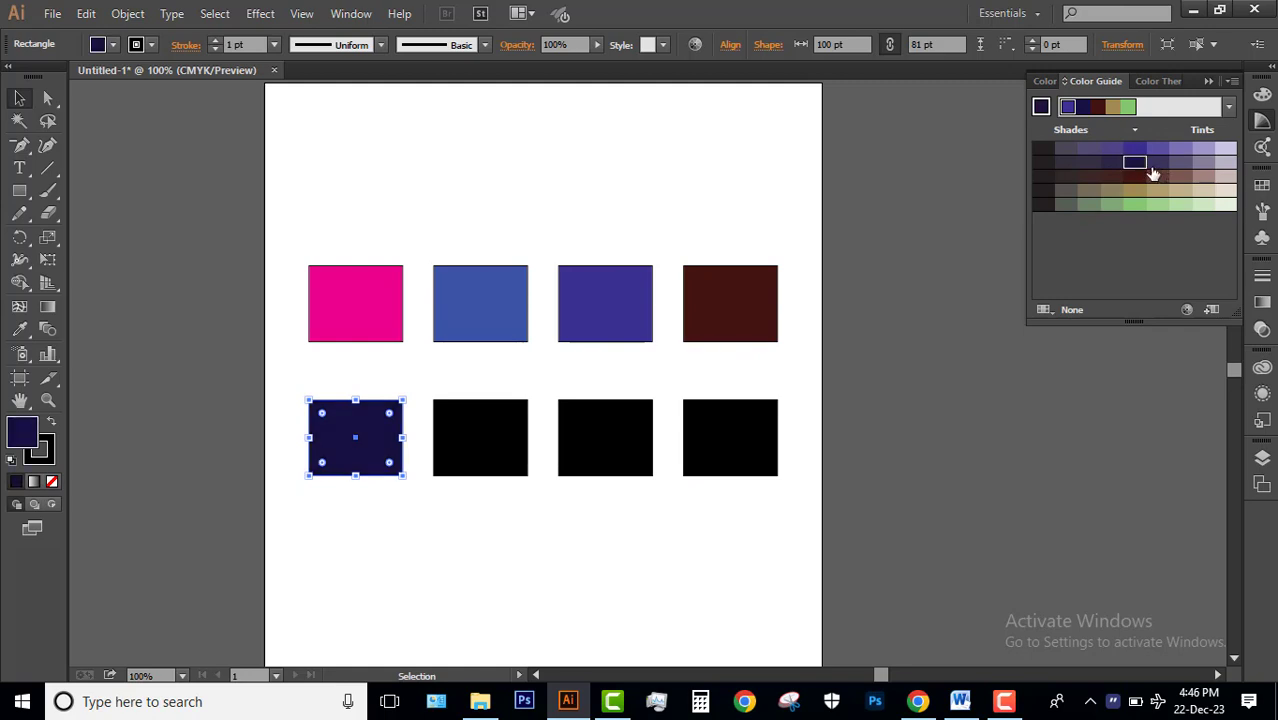
{"action": "left_click", "coordinate": [496, 570]}
Fill the second rectangle in the lower row with the magenta sampled by Eyedropper from the upper row's first rectangle.
{"action": "left_click", "coordinate": [484, 437]}
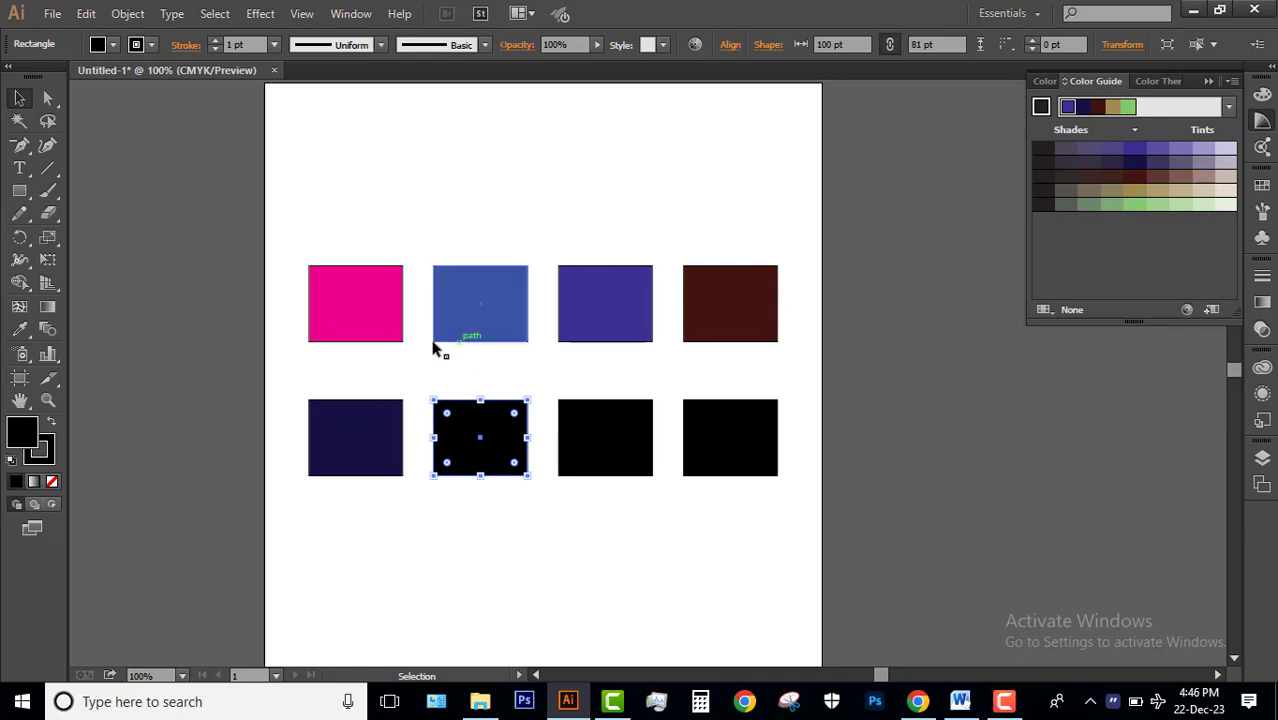
{"action": "left_click", "coordinate": [474, 206]}
{"action": "left_click", "coordinate": [489, 414]}
{"action": "key", "text": "i"}
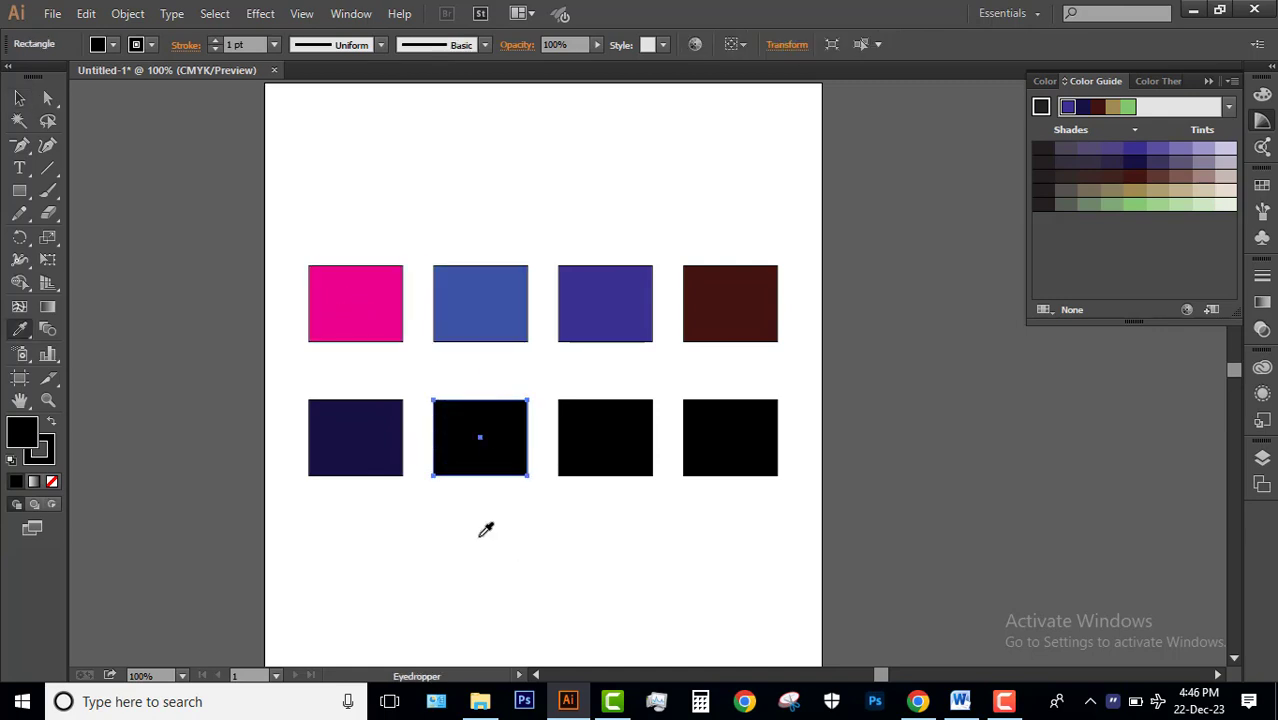
{"action": "left_click", "coordinate": [358, 308]}
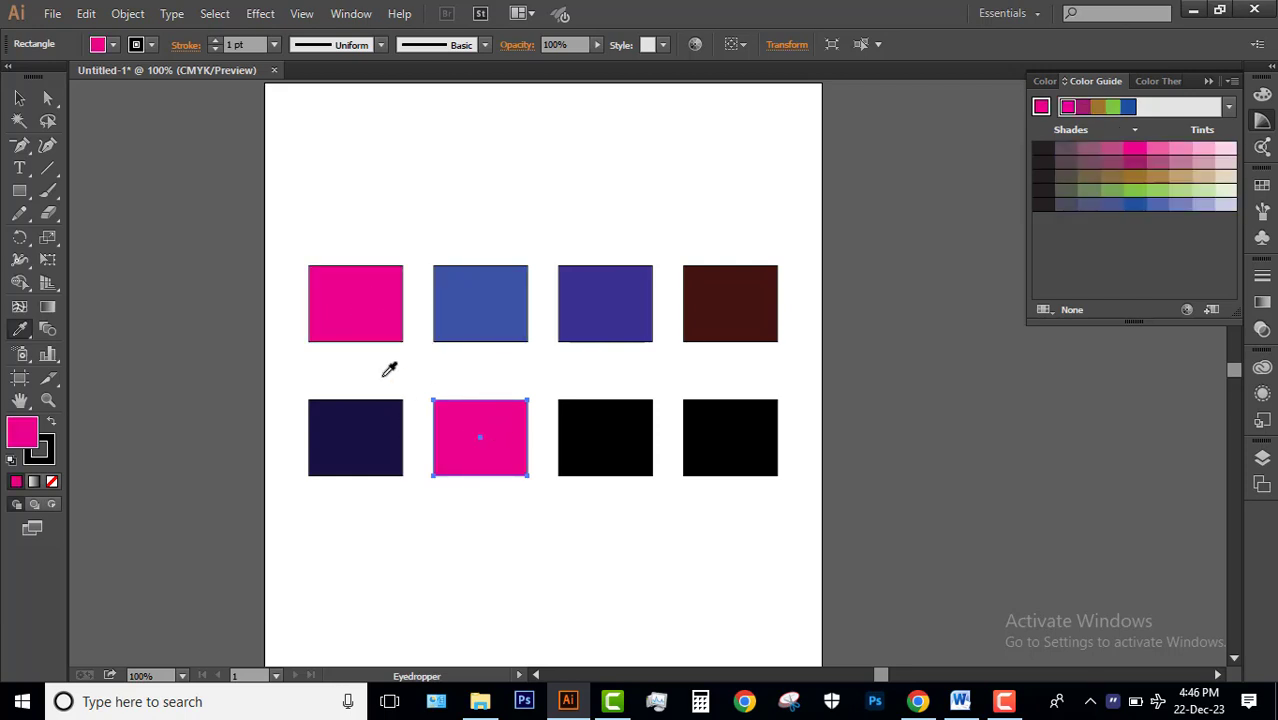
{"action": "key", "text": "v"}
Fill the third rectangle in the lower row with the dark brown sampled by Eyedropper from the upper row's fourth rectangle.
{"action": "left_click", "coordinate": [614, 466]}
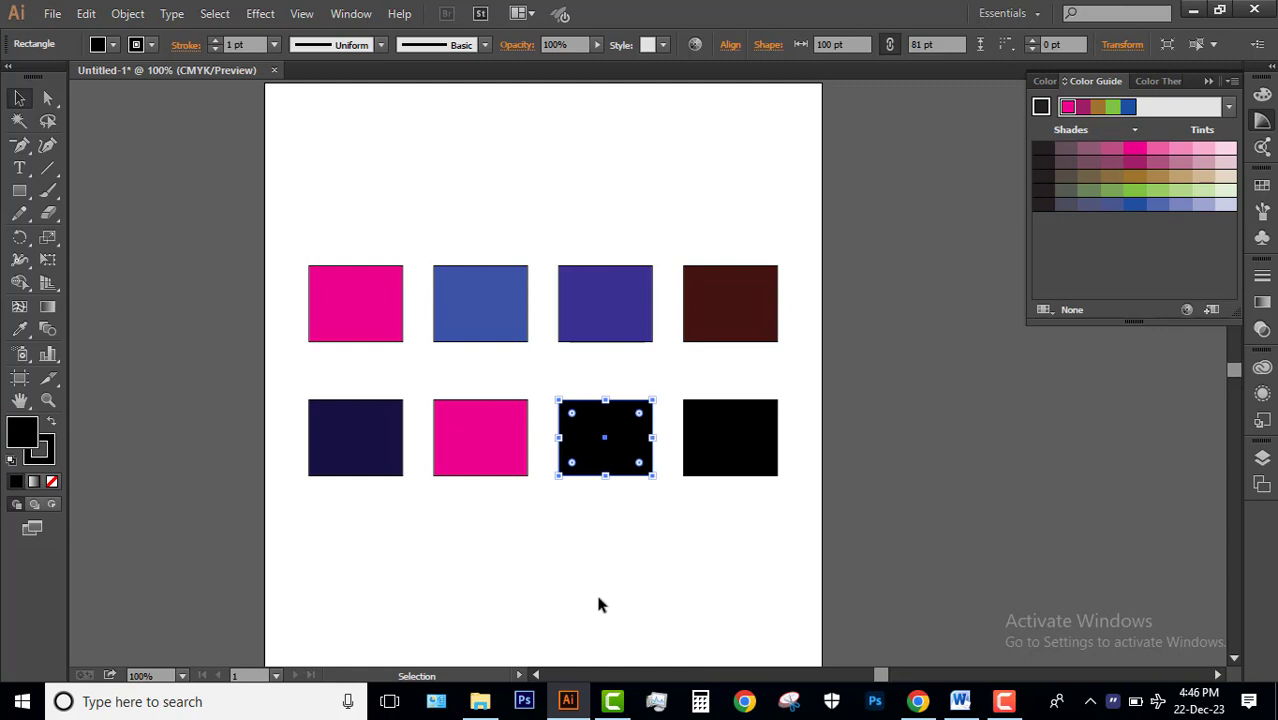
{"action": "key", "text": "i"}
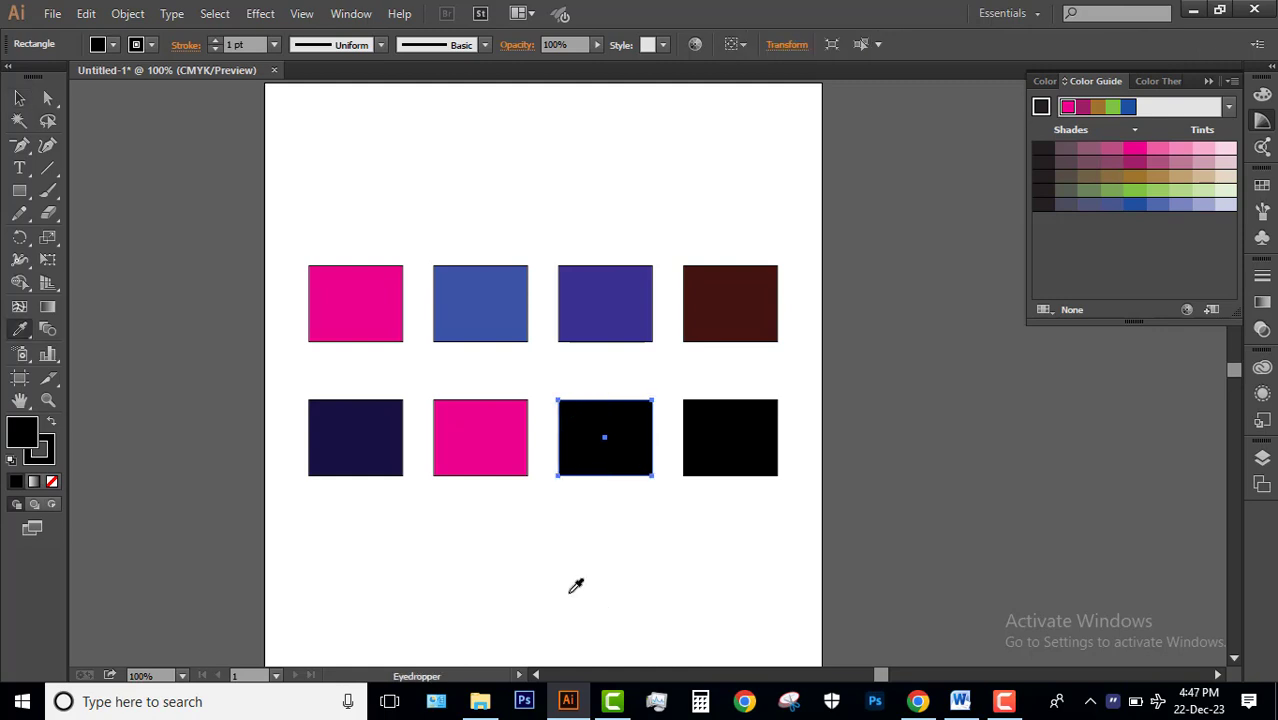
{"action": "left_click", "coordinate": [743, 288]}
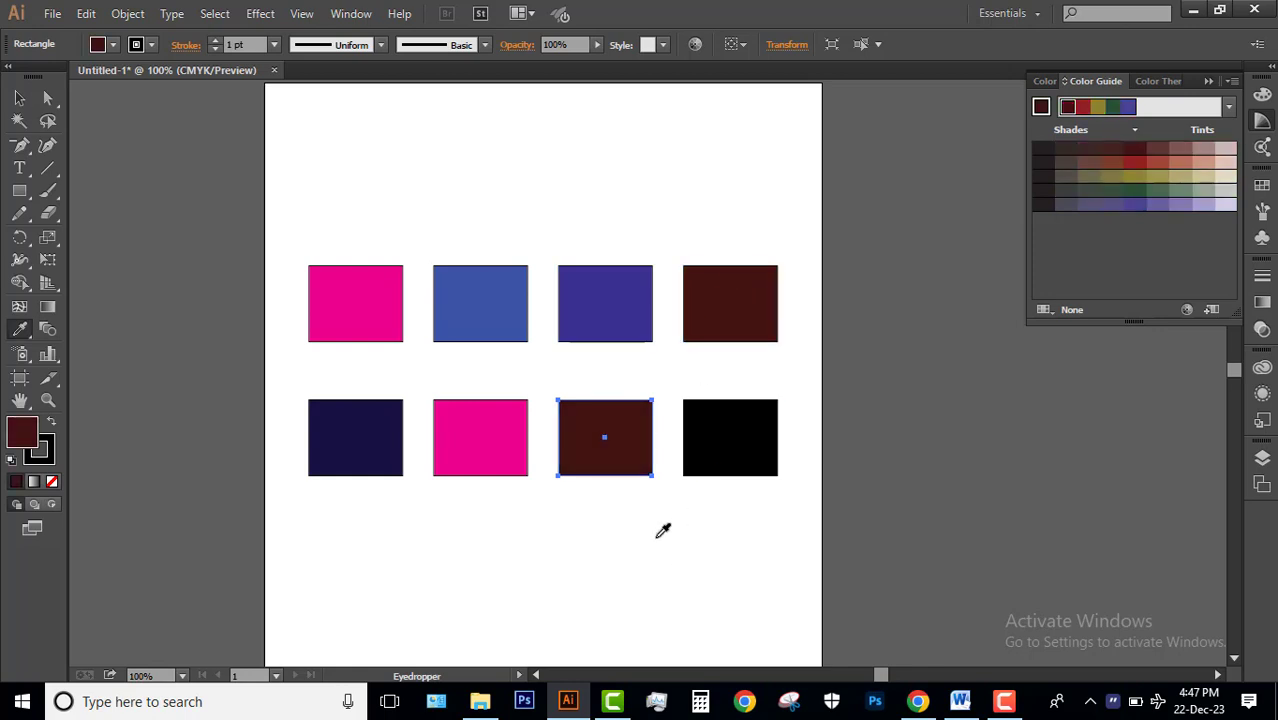
{"action": "left_click", "coordinate": [19, 97]}
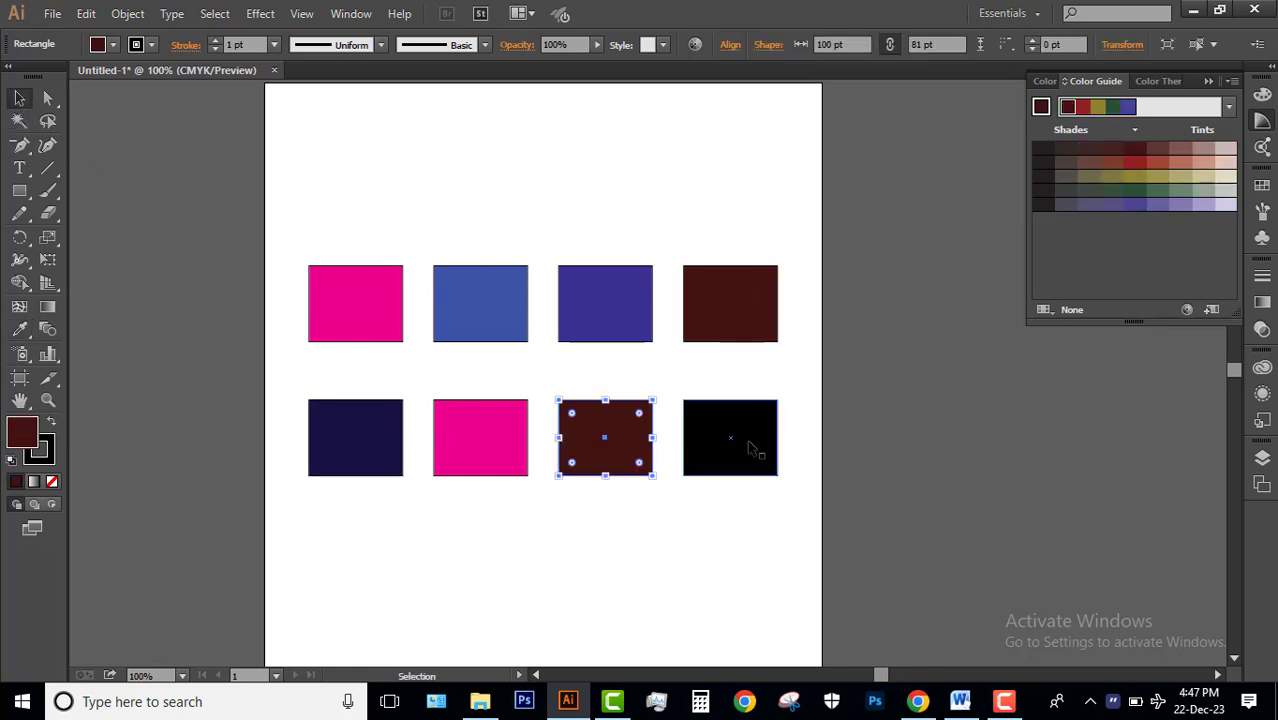
Fill the fourth rectangle in the lower row with the blue sampled from the upper row's second rectangle, and deselect it.
{"action": "left_click", "coordinate": [750, 452]}
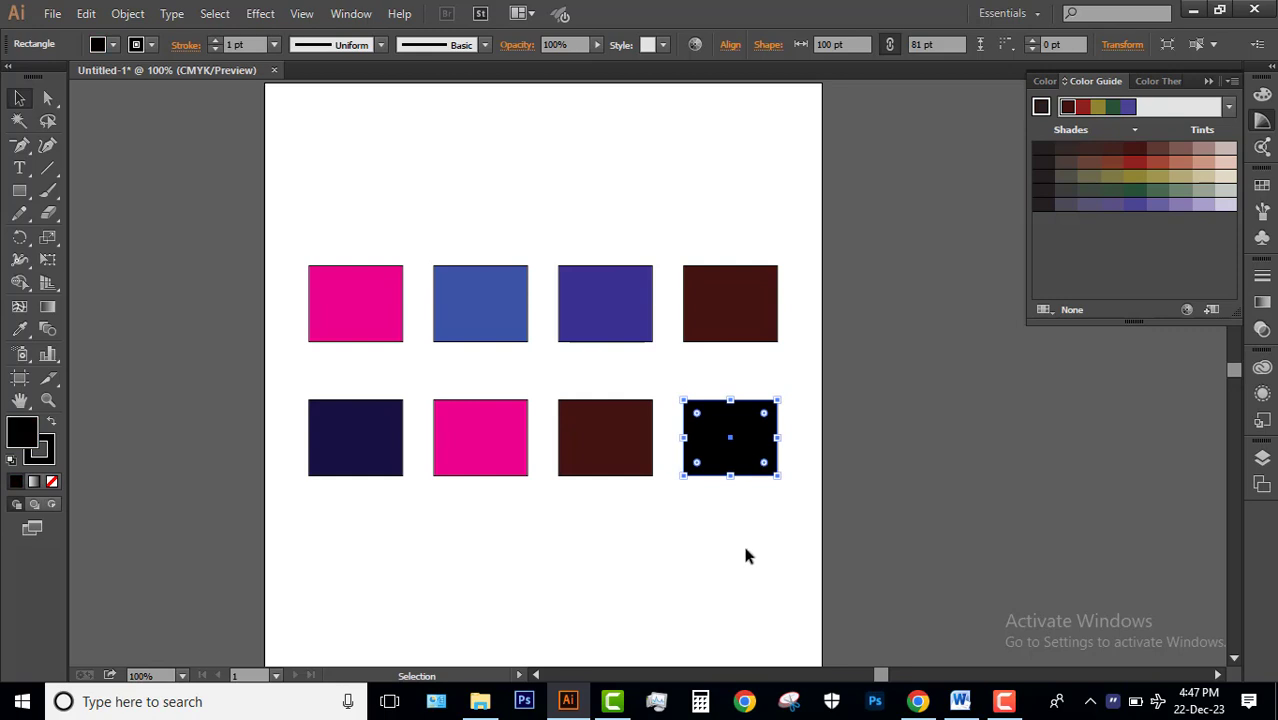
{"action": "key", "text": "i"}
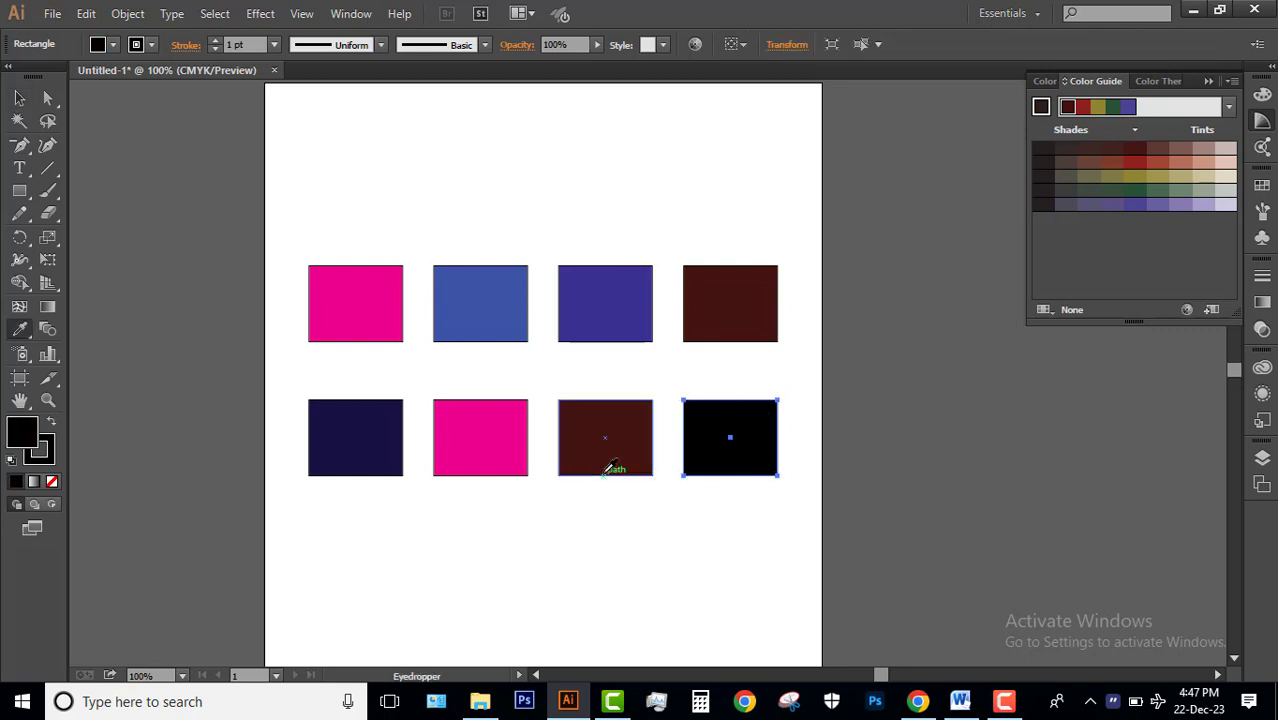
{"action": "left_click", "coordinate": [519, 309]}
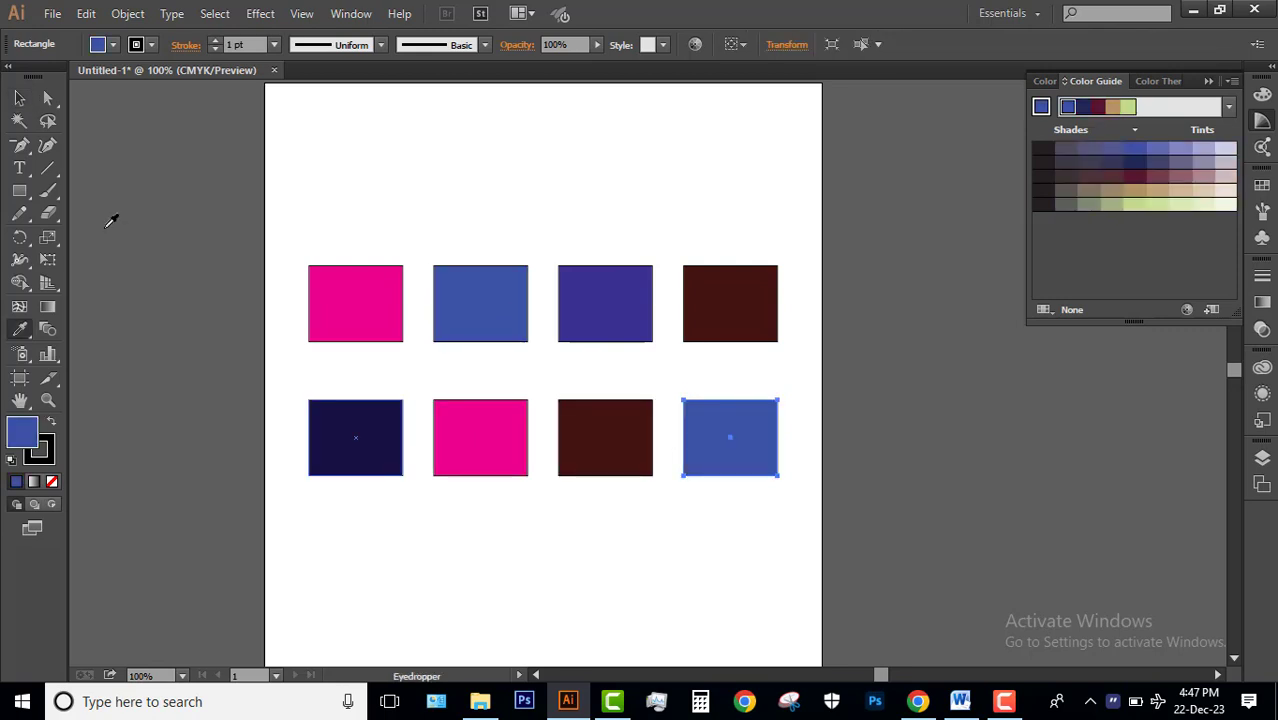
{"action": "key", "text": "v"}
{"action": "left_click", "coordinate": [472, 185]}
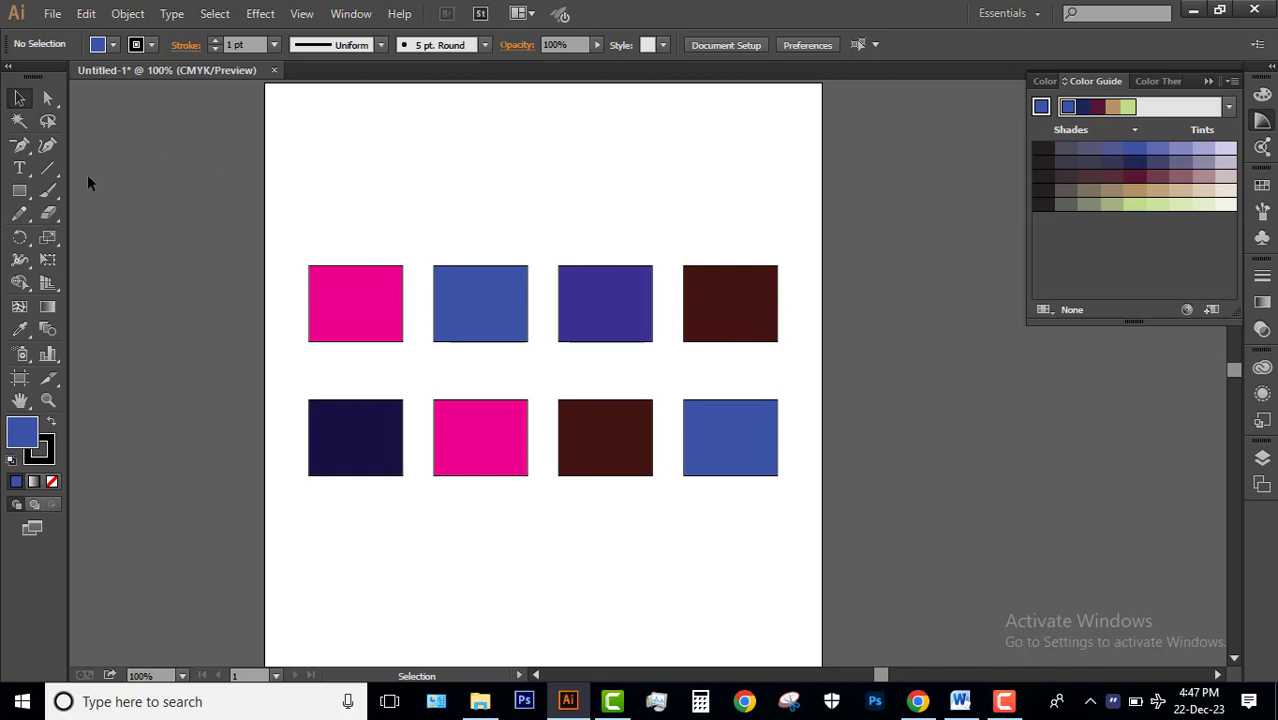
Select rectangles by matching fill with the Magic Wand, in turn magenta, blue, dark brown, navy, violet and magenta again, and clear the selection.
{"action": "left_click", "coordinate": [18, 122]}
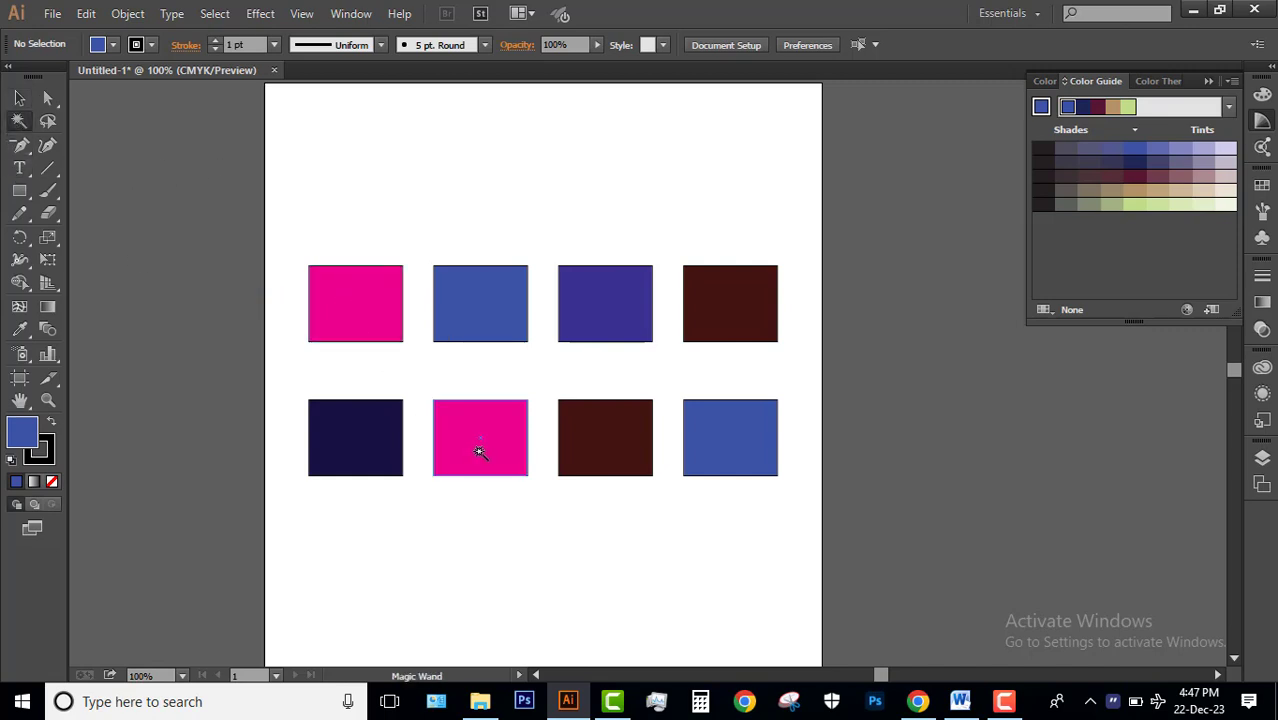
{"action": "left_click", "coordinate": [369, 298]}
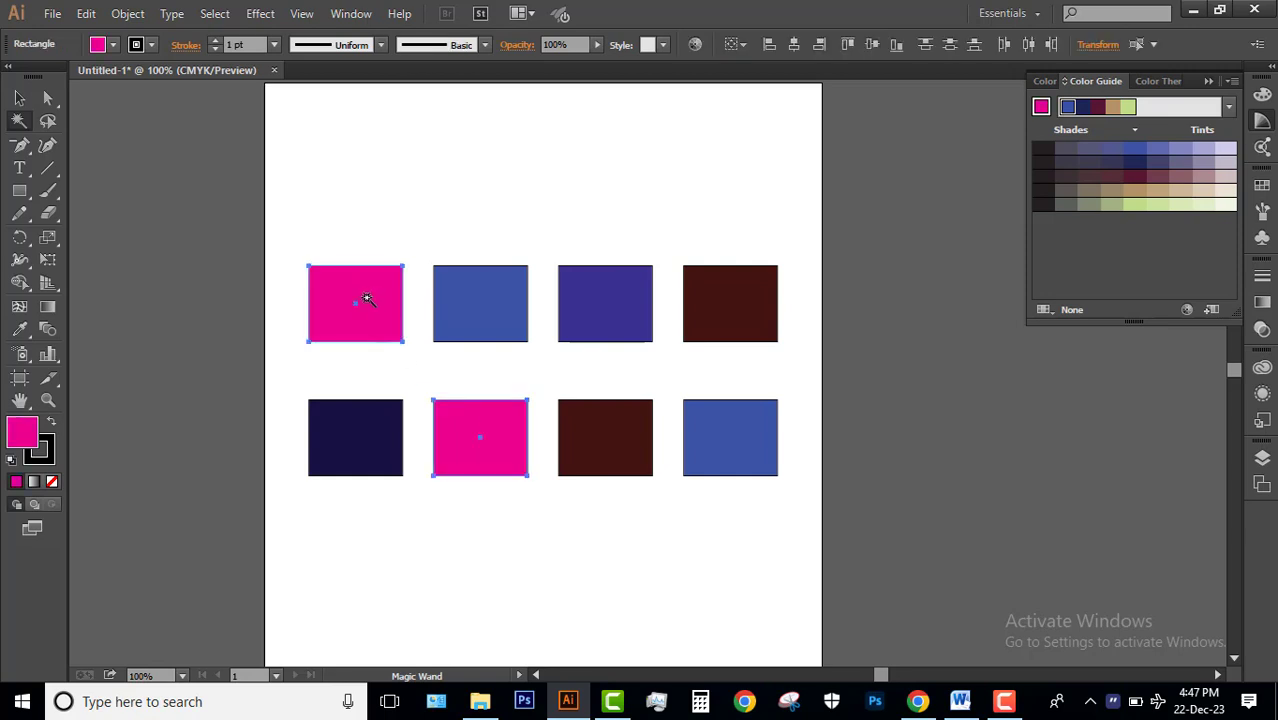
{"action": "left_click", "coordinate": [504, 303]}
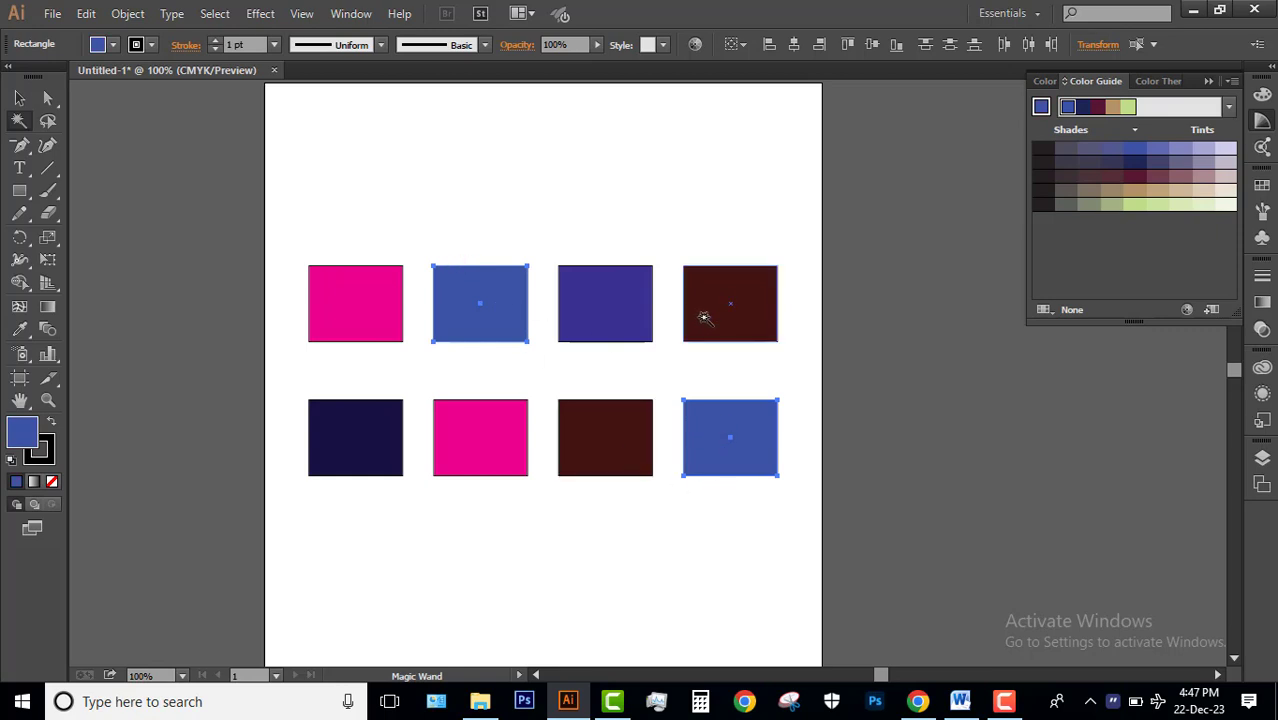
{"action": "left_click", "coordinate": [720, 301]}
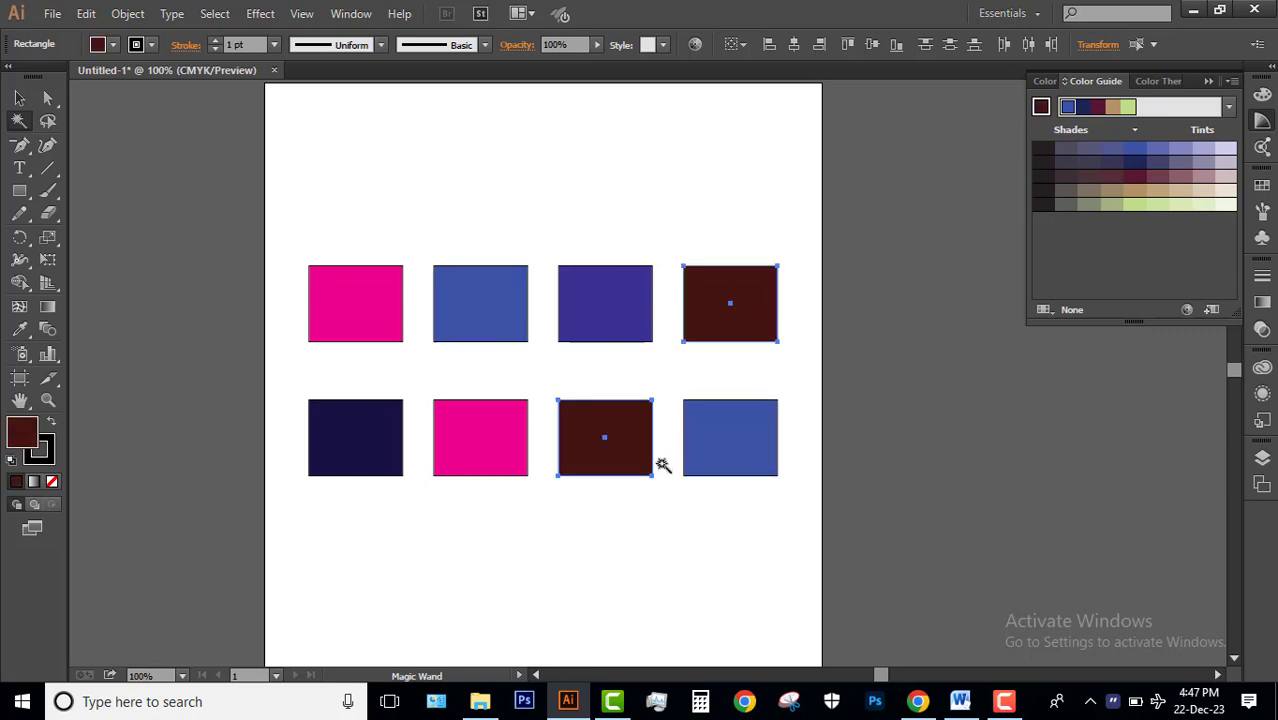
{"action": "left_click", "coordinate": [347, 450]}
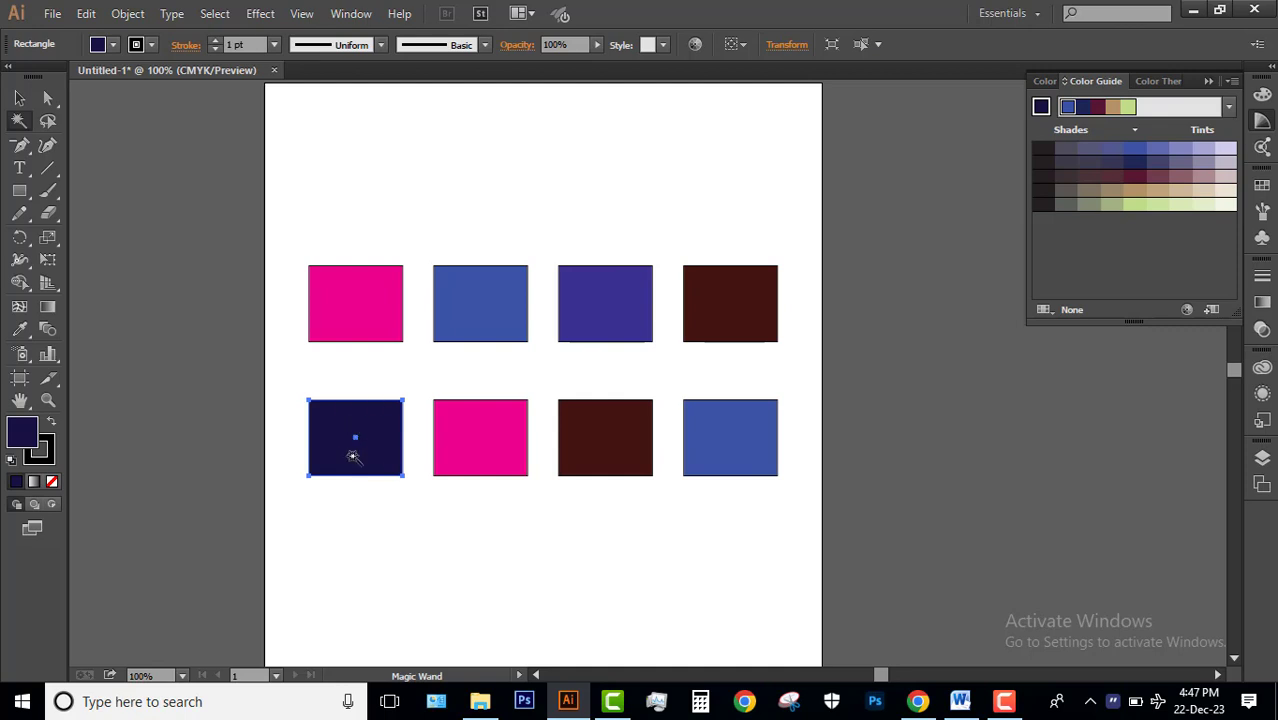
{"action": "left_click", "coordinate": [581, 316]}
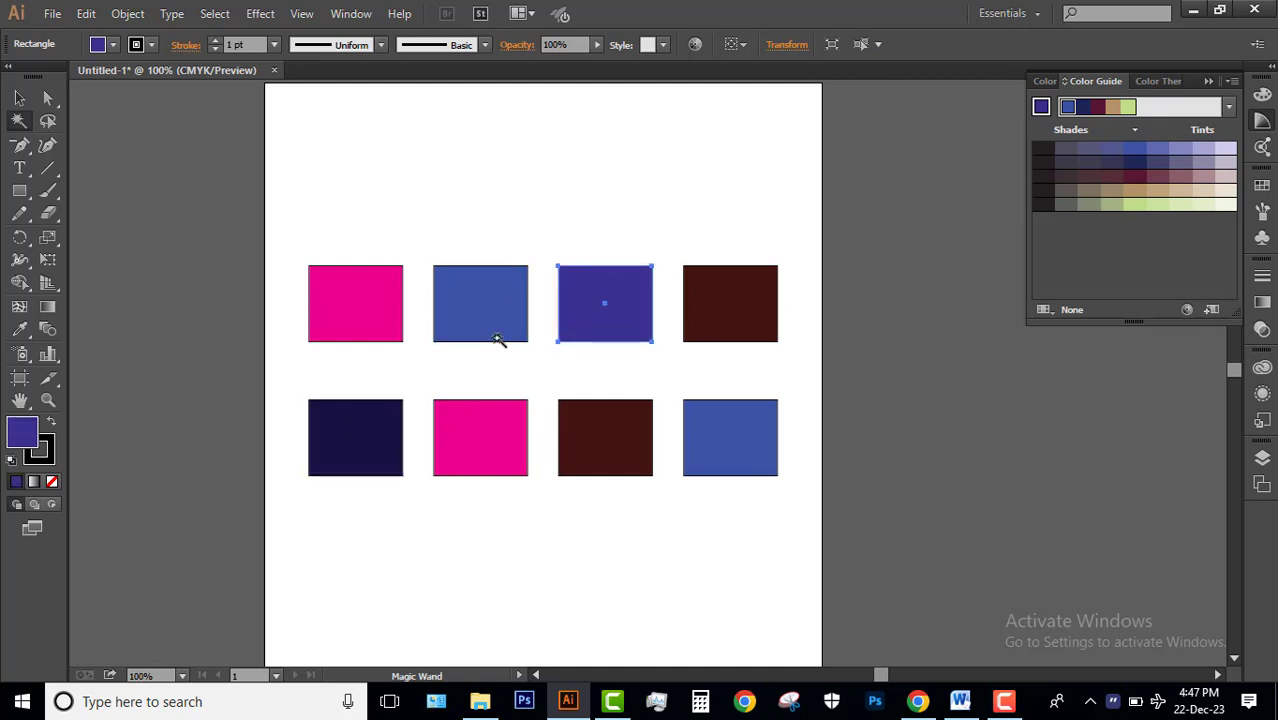
{"action": "left_click", "coordinate": [501, 436]}
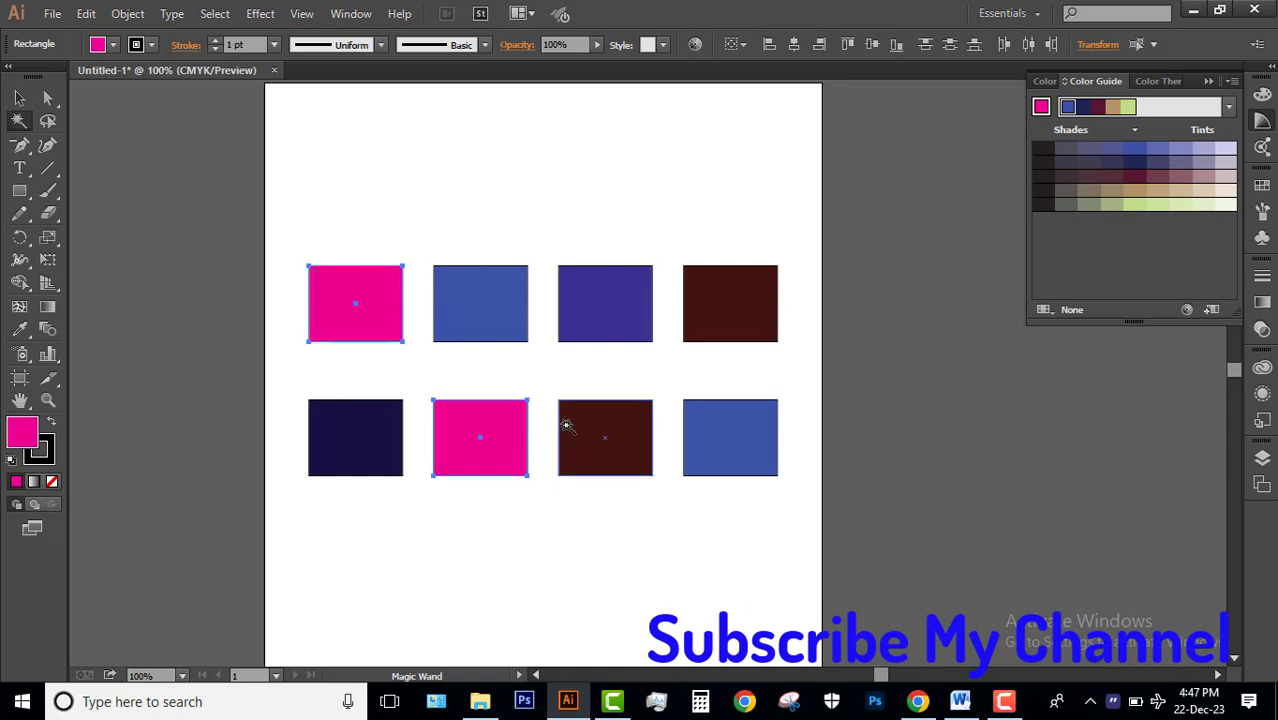
{"action": "left_click", "coordinate": [437, 208]}
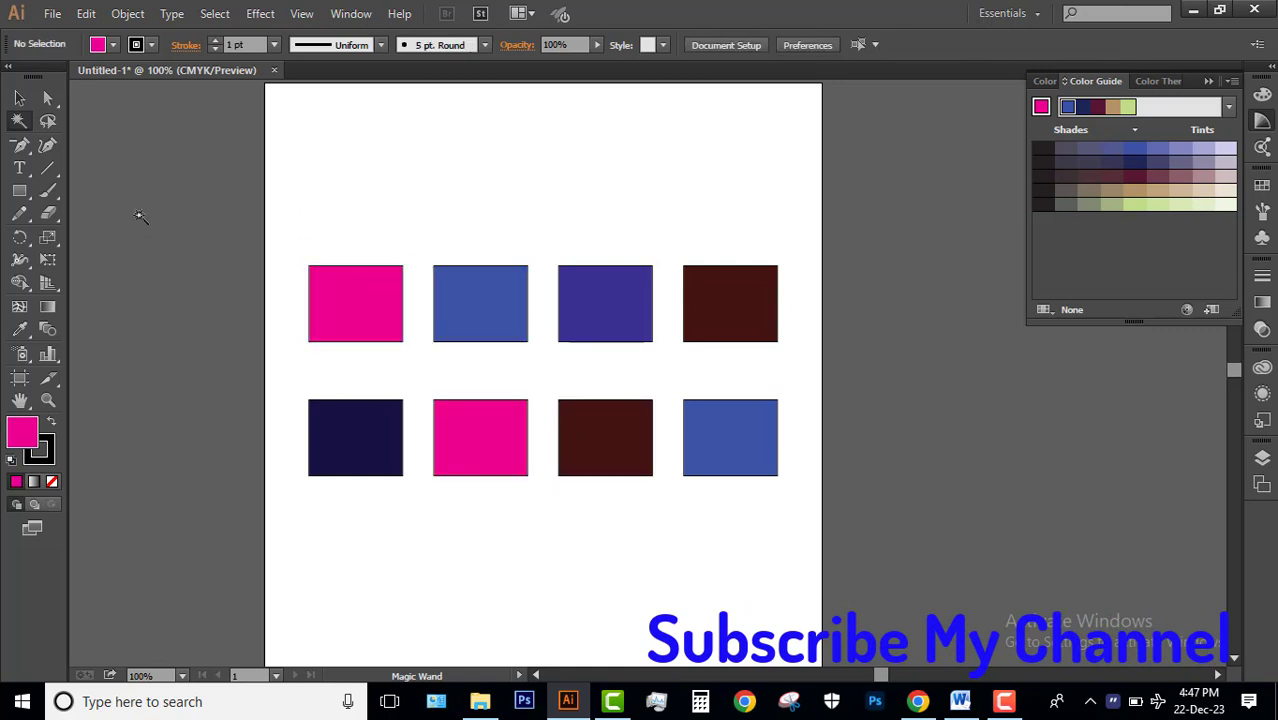
Set the upper row's first rectangle's fill to 41% cyan and test its color match with the Magic Wand.
{"action": "key", "text": "v"}
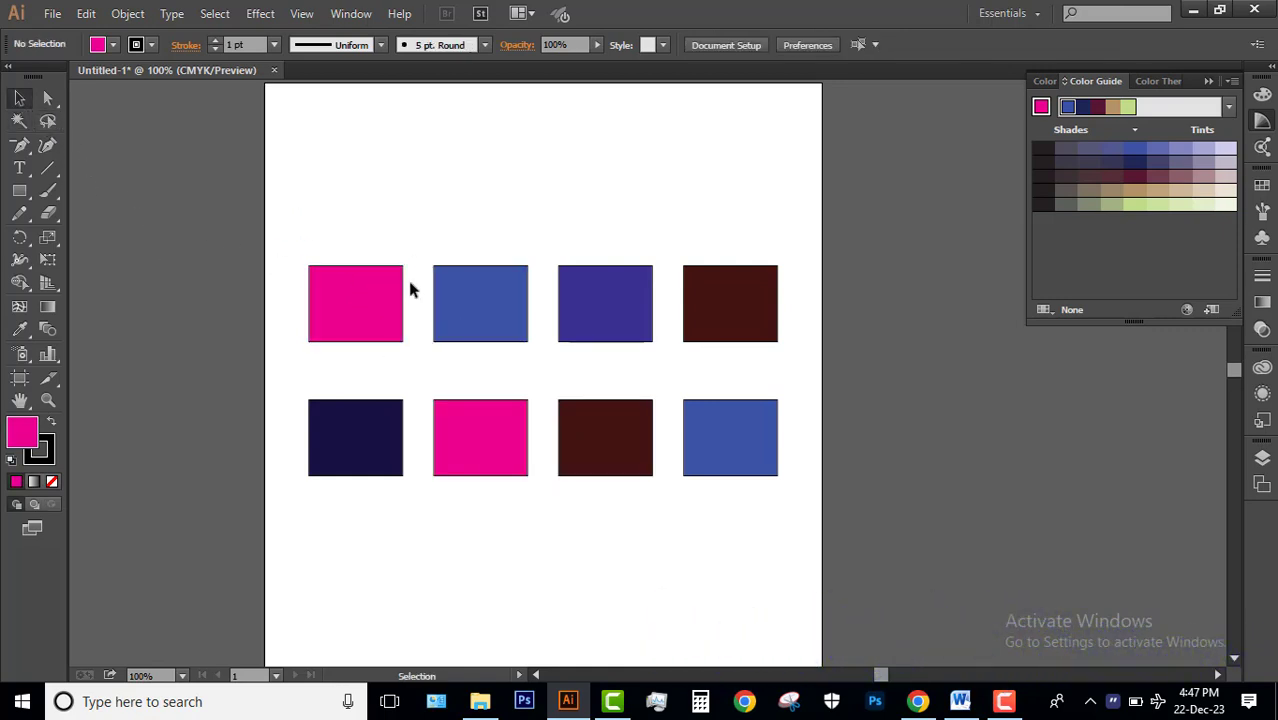
{"action": "left_click", "coordinate": [366, 302]}
{"action": "left_click", "coordinate": [1047, 83]}
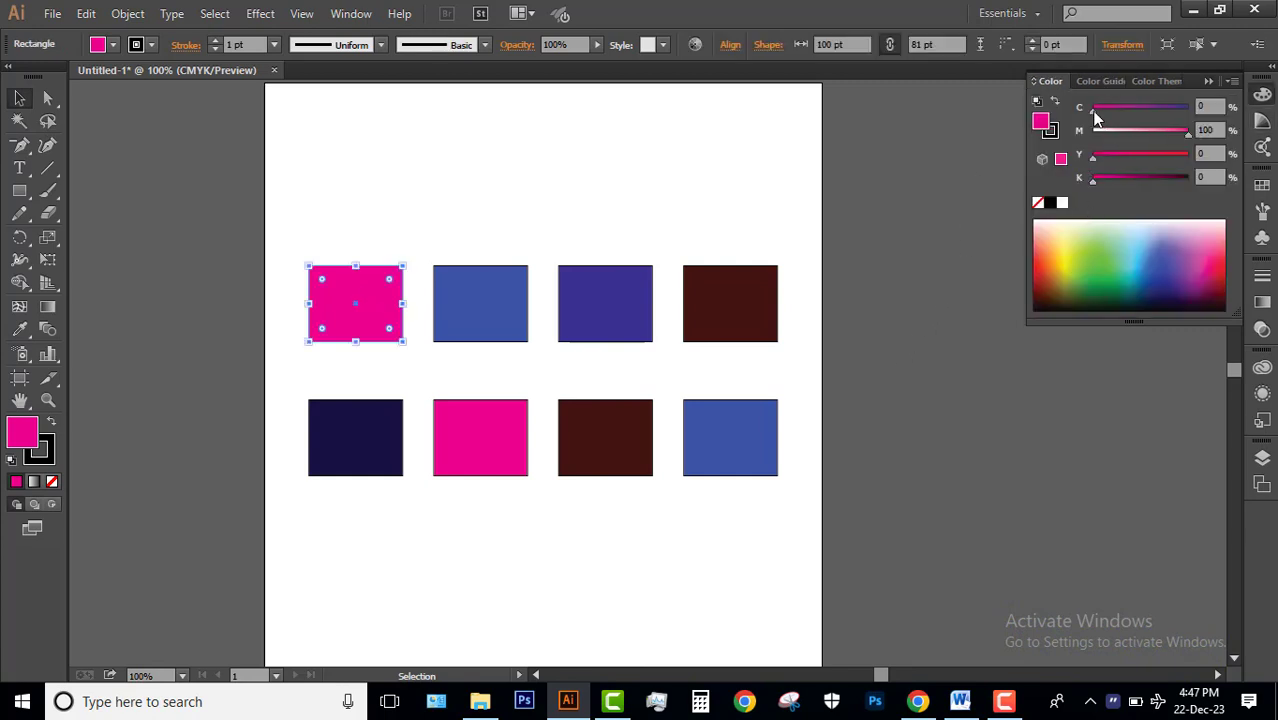
{"action": "left_click_drag", "start_coordinate": [1094, 110], "coordinate": [1132, 112]}
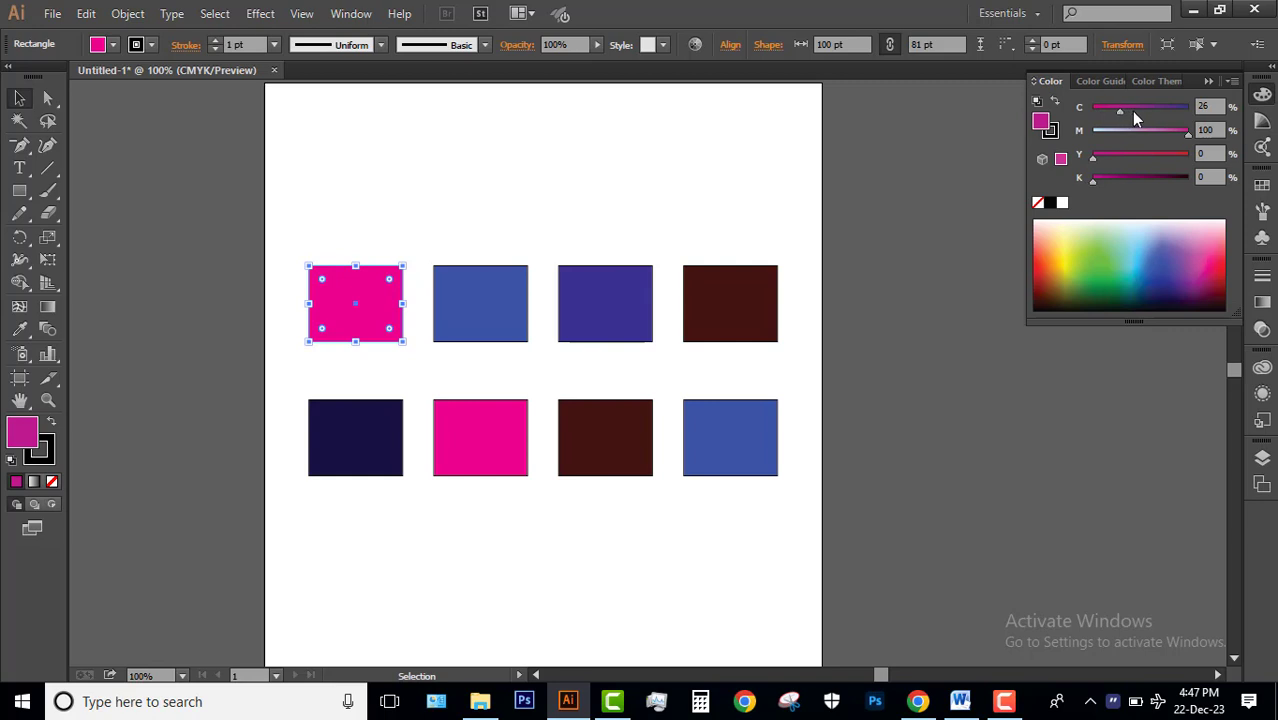
{"action": "left_click", "coordinate": [514, 188]}
{"action": "left_click", "coordinate": [19, 121]}
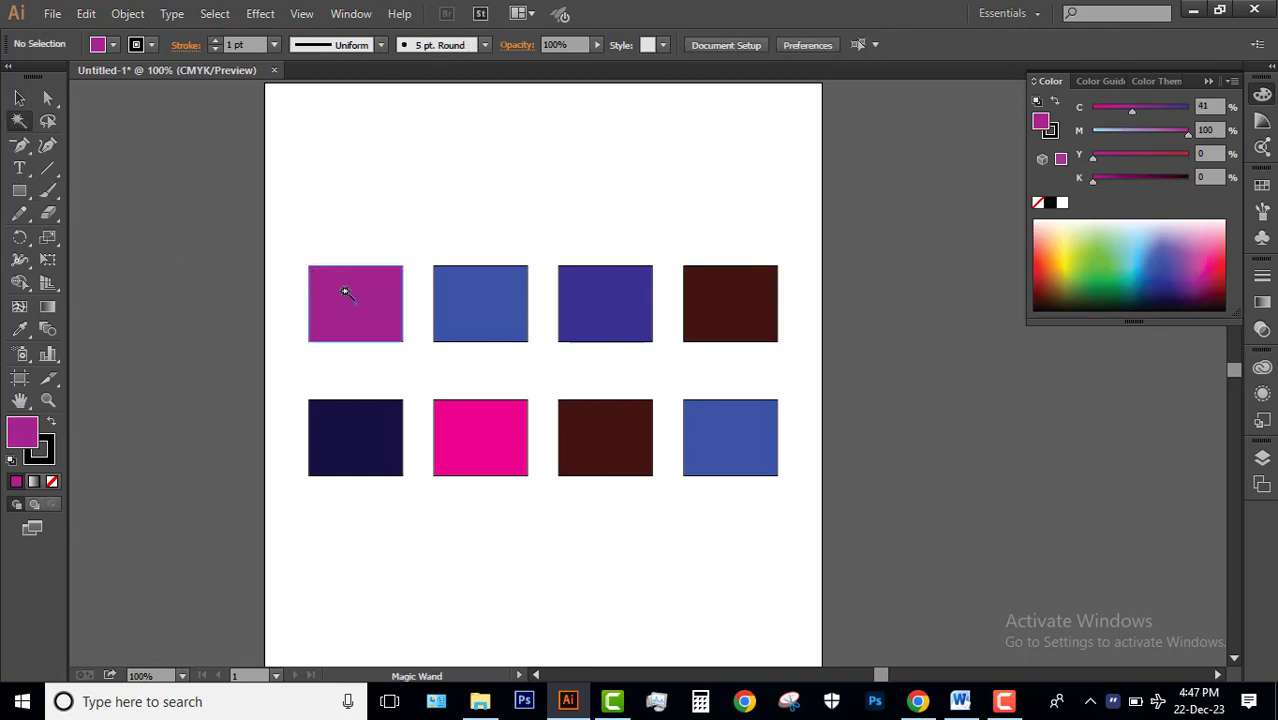
{"action": "left_click", "coordinate": [346, 294]}
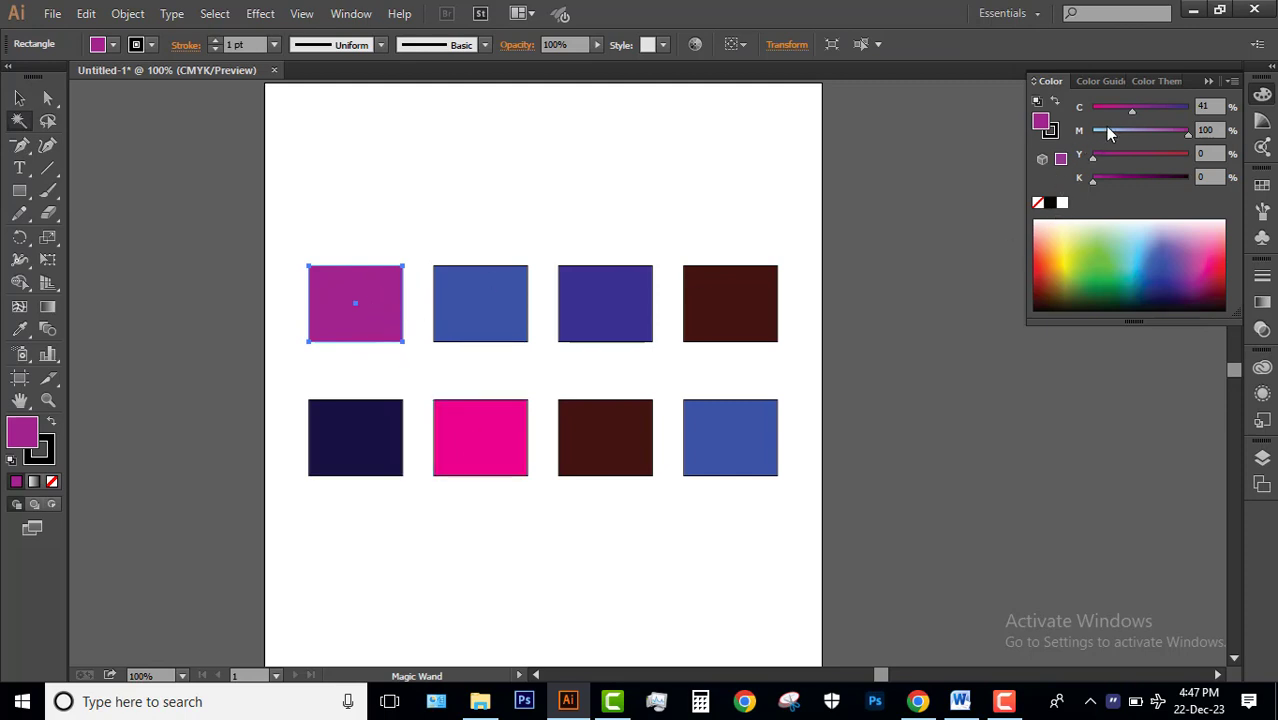
Set the upper row's first rectangle to 9% cyan, select fills similar to it with the Magic Wand, and clear the selection.
{"action": "left_click_drag", "start_coordinate": [1122, 113], "coordinate": [1115, 113]}
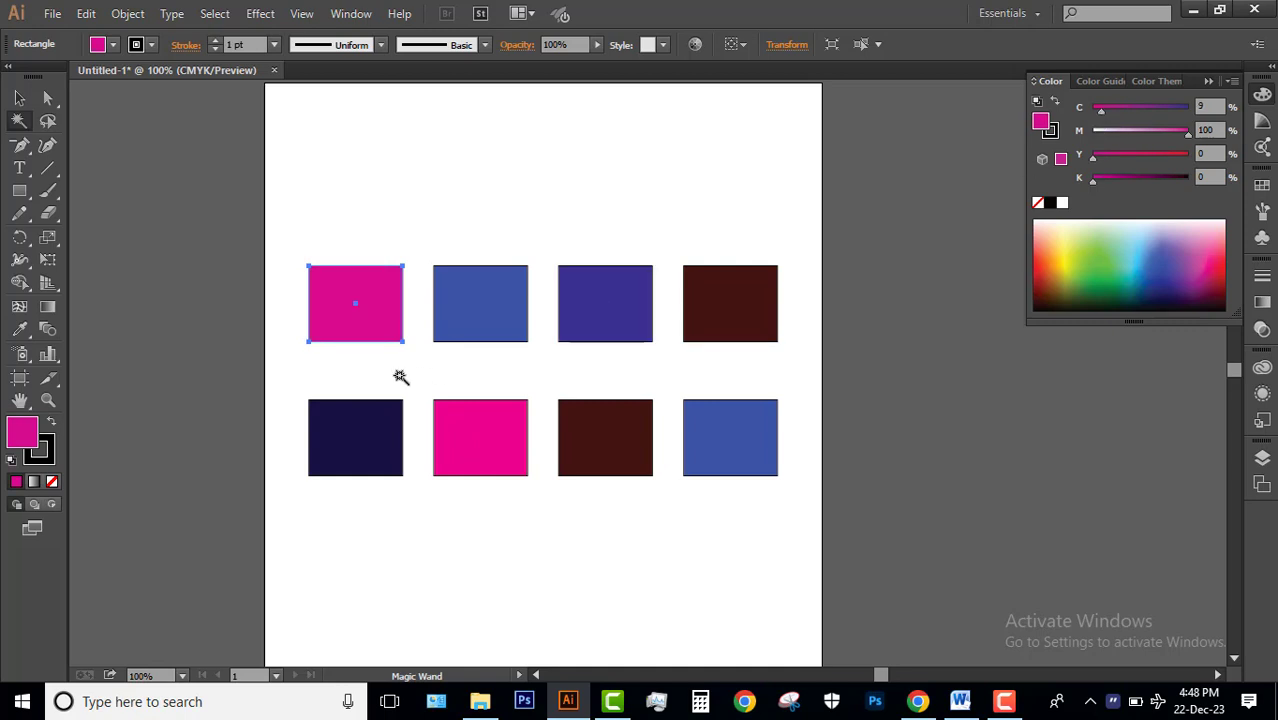
{"action": "left_click", "coordinate": [327, 303]}
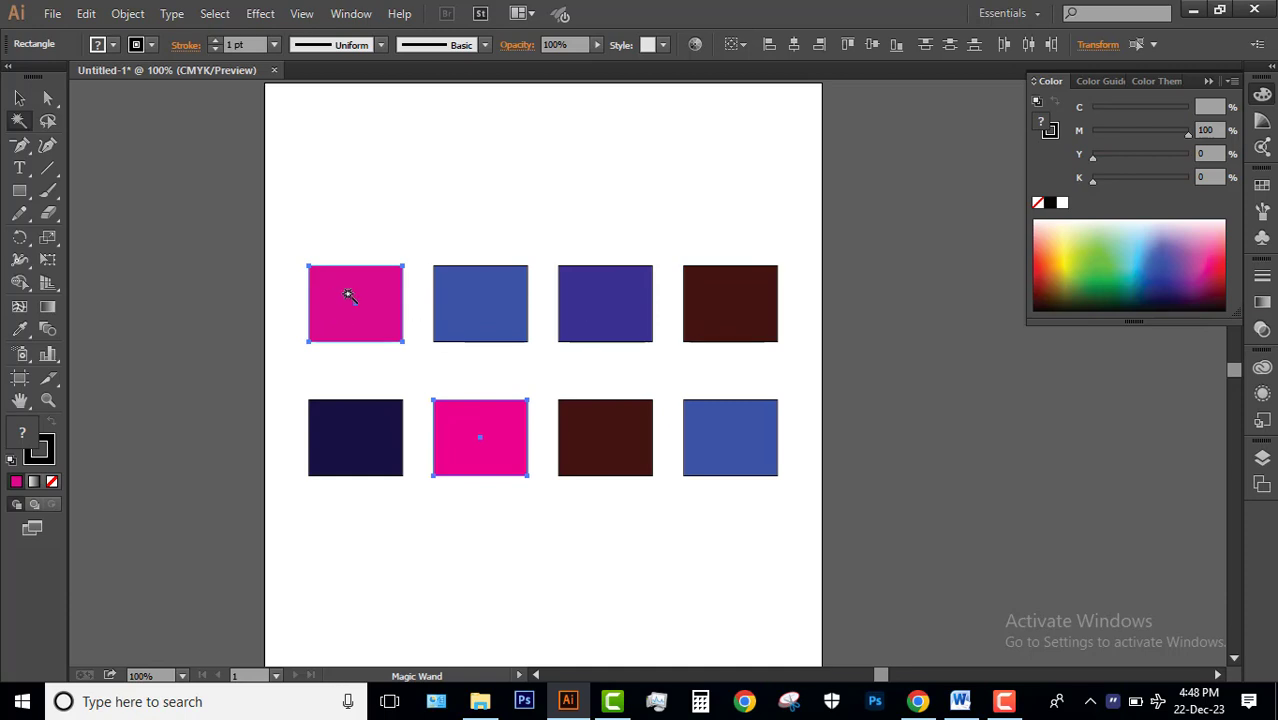
{"action": "left_click", "coordinate": [597, 421], "text": "shift"}
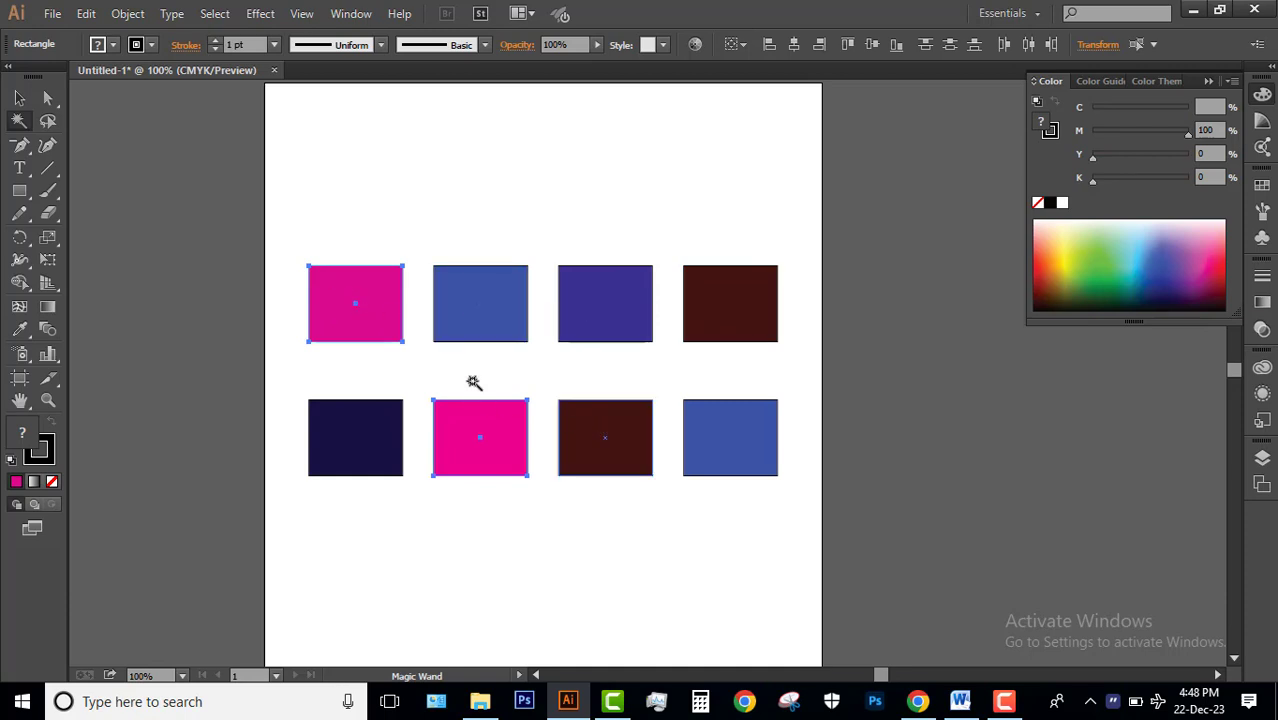
{"action": "key", "text": "ctrl+z"}
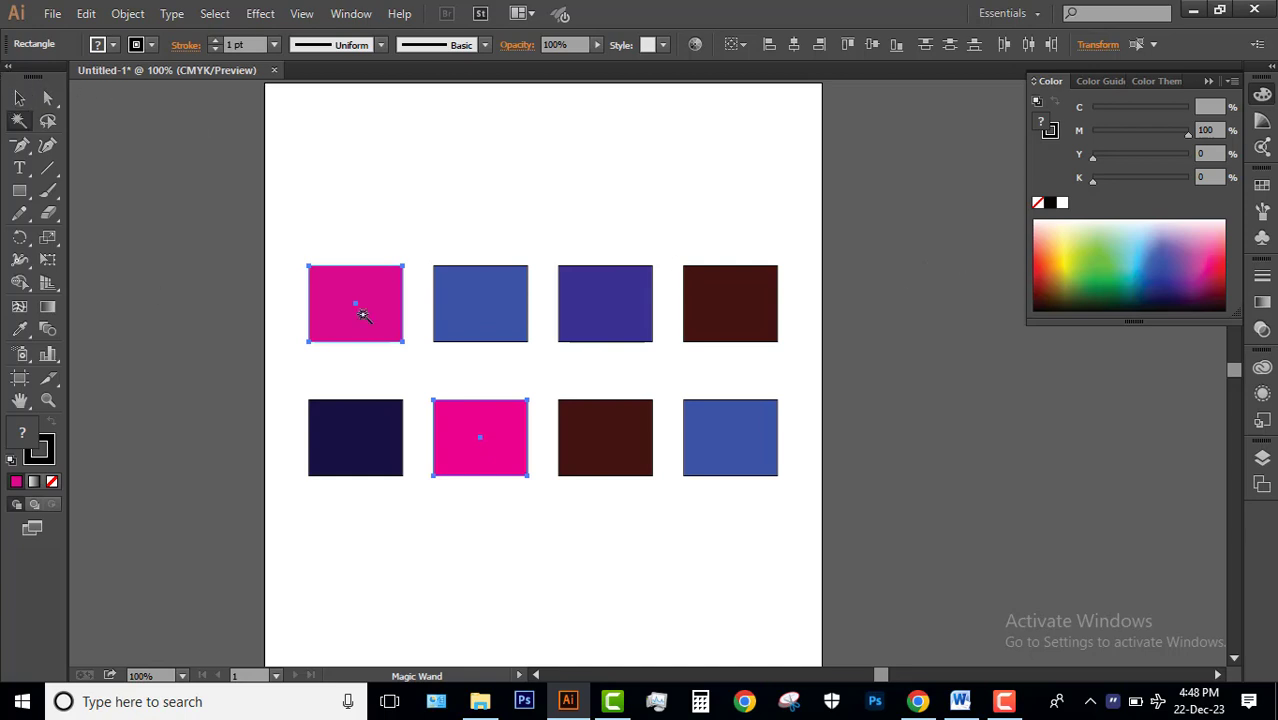
{"action": "left_click", "coordinate": [19, 97]}
{"action": "left_click", "coordinate": [406, 217]}
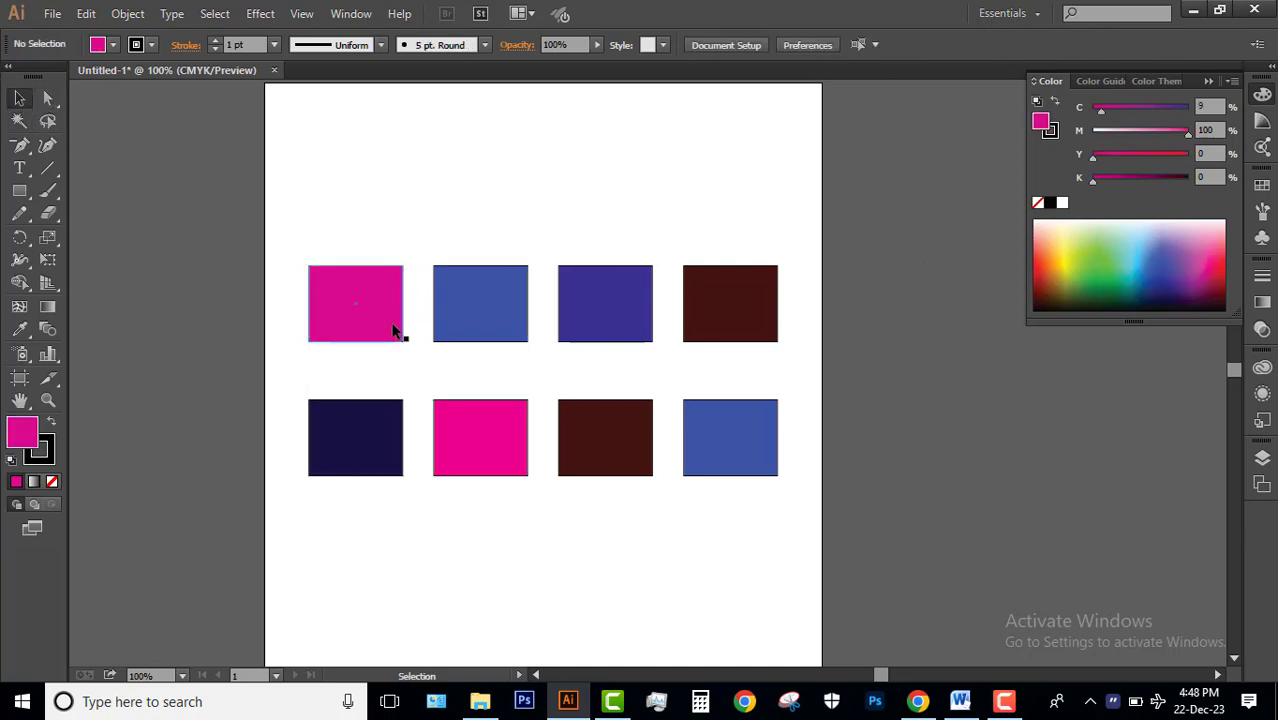
Check the hex fill code of the upper row's first rectangle in the Color Picker.
{"action": "left_click", "coordinate": [397, 322]}
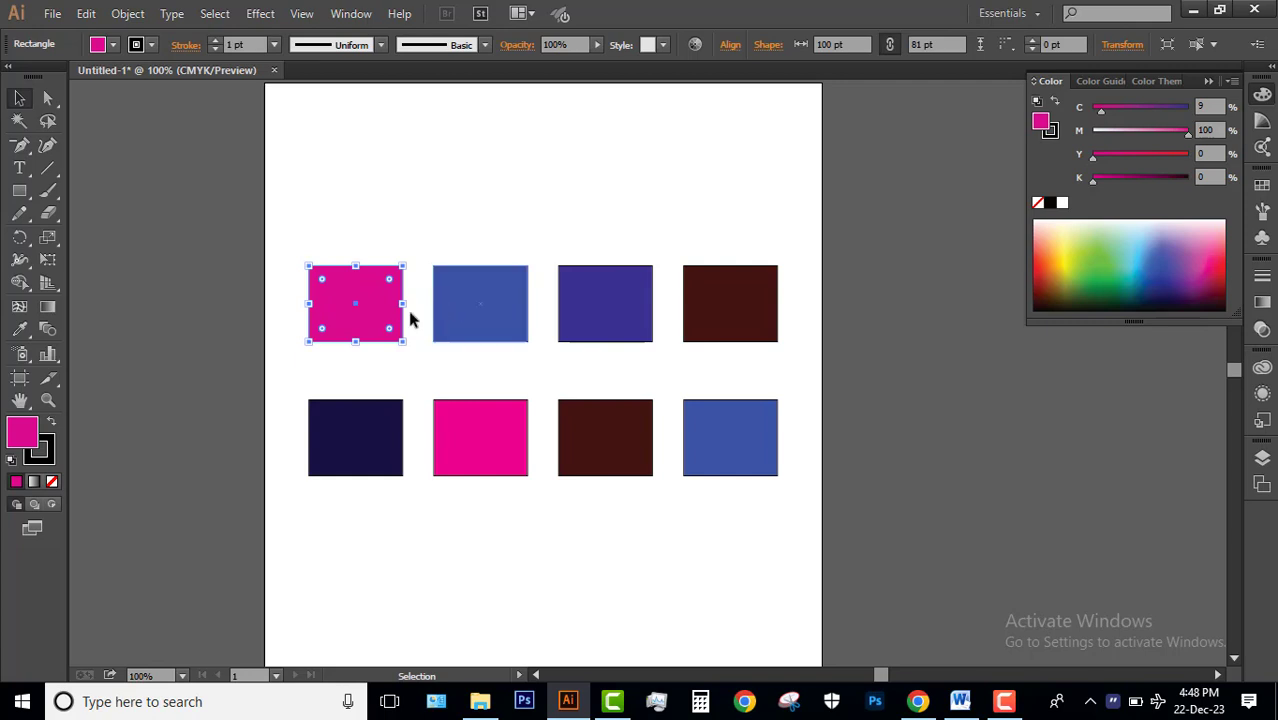
{"action": "double_click", "coordinate": [22, 436]}
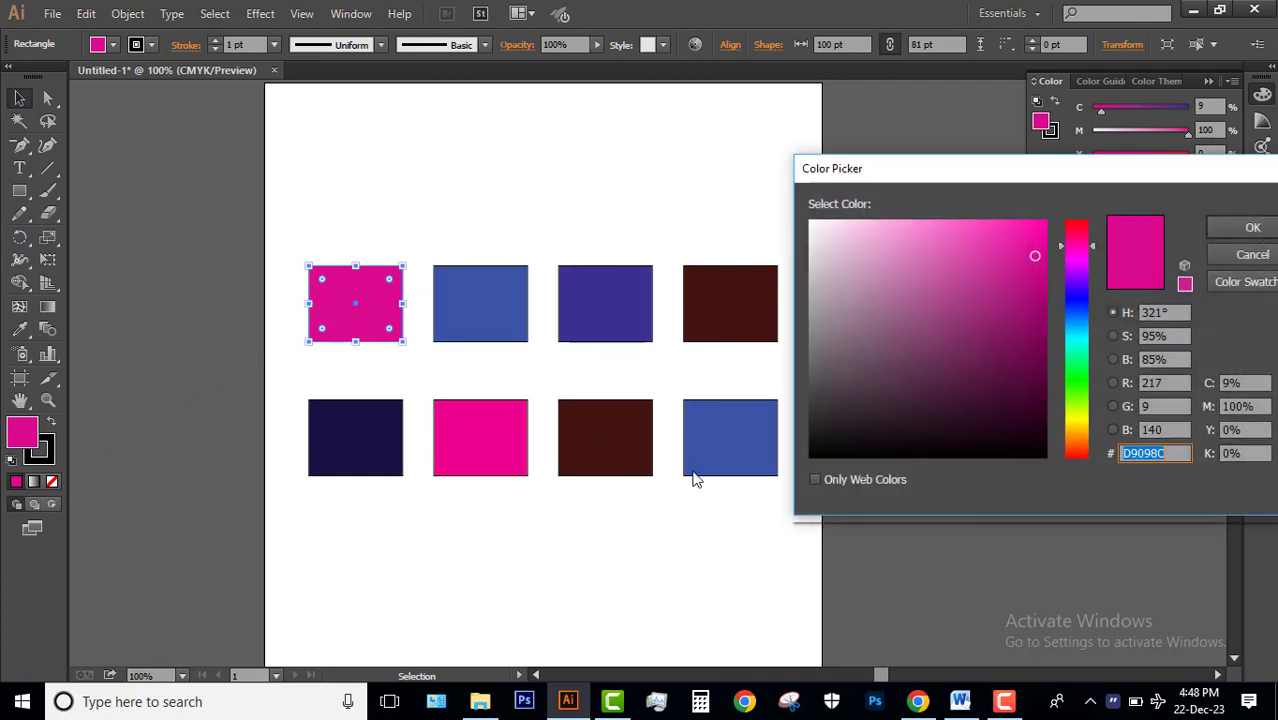
{"action": "left_click_drag", "start_coordinate": [941, 176], "coordinate": [437, 97]}
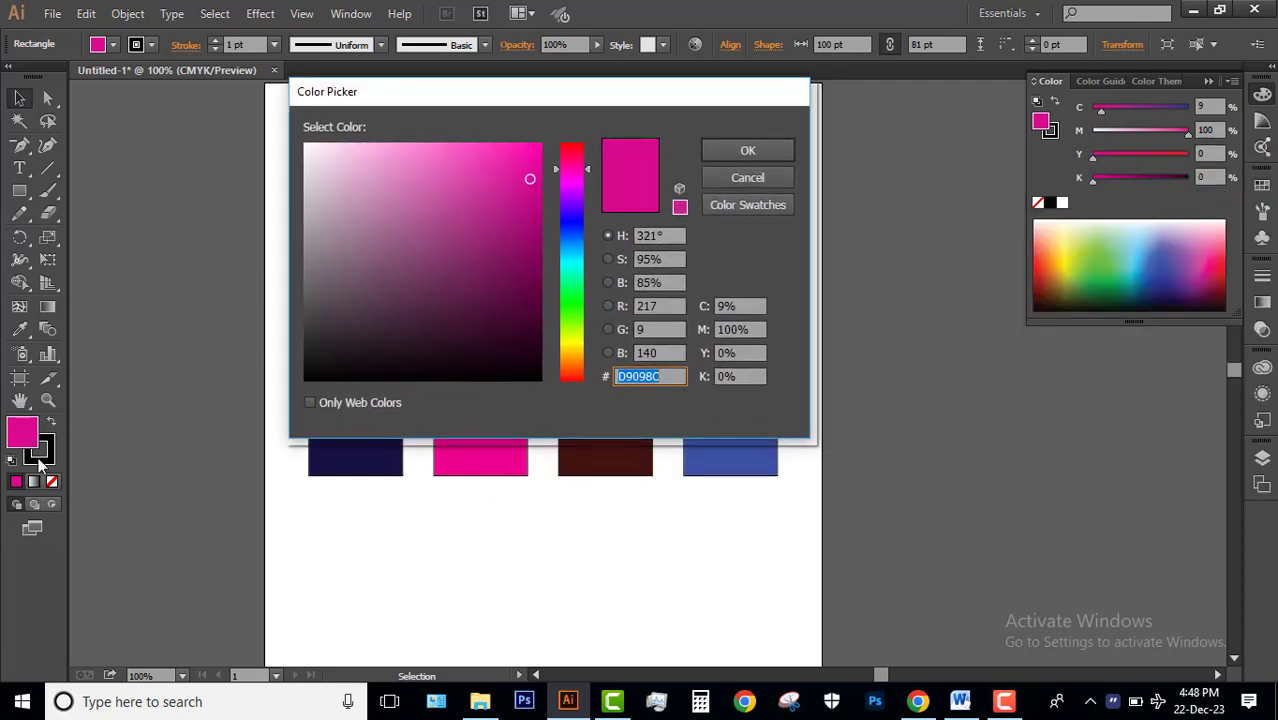
{"action": "left_click_drag", "start_coordinate": [699, 100], "coordinate": [1031, 97]}
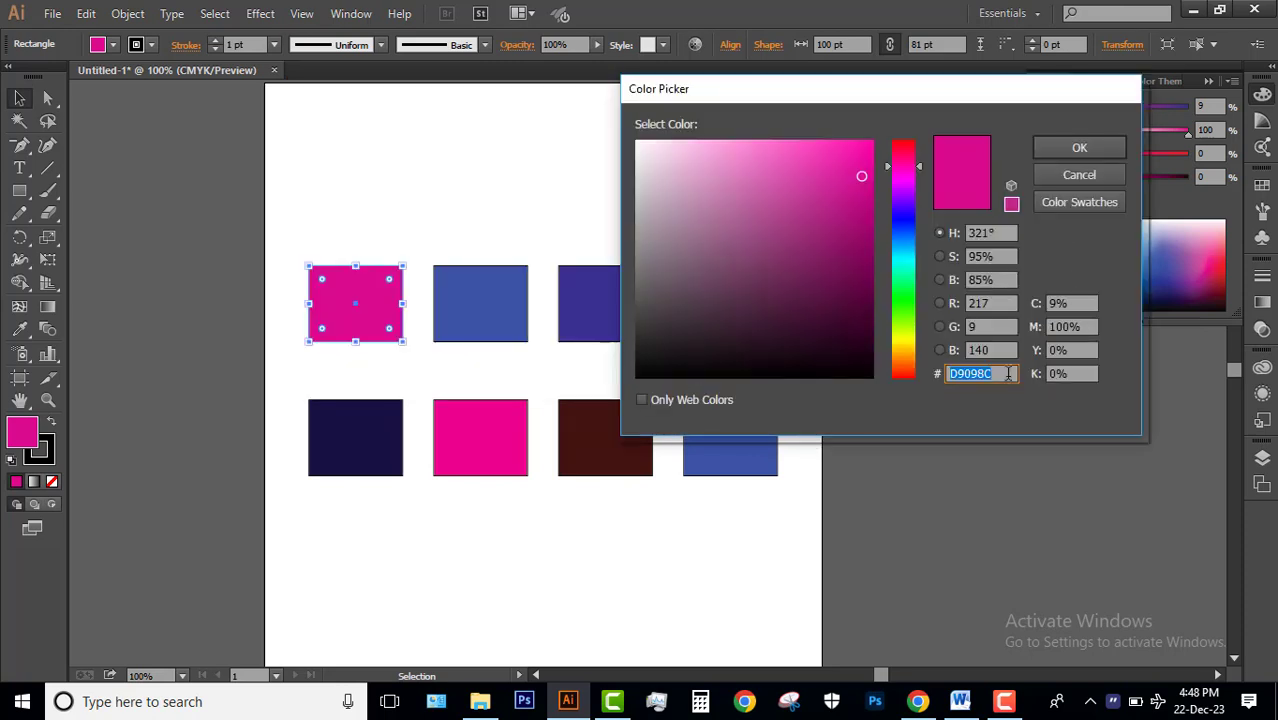
{"action": "left_click", "coordinate": [1004, 375]}
{"action": "left_click_drag", "start_coordinate": [1000, 375], "coordinate": [925, 371]}
{"action": "left_click", "coordinate": [1079, 148]}
Check the CMYK fill values of the lower row's magenta rectangle for comparison, and deselect it.
{"action": "left_click", "coordinate": [633, 262]}
{"action": "left_click", "coordinate": [488, 444]}
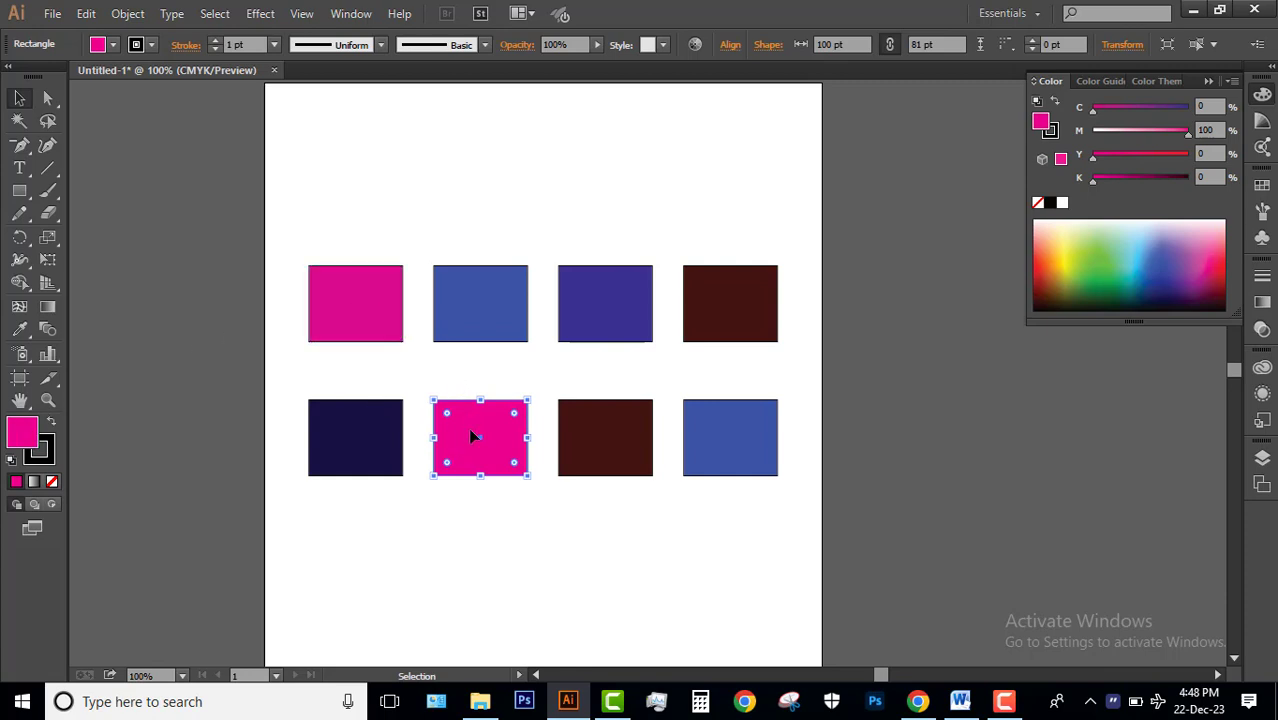
{"action": "left_click", "coordinate": [773, 222]}
Check the hex fill code of the upper row's dark brown rectangle in the Color Picker.
{"action": "left_click", "coordinate": [764, 306]}
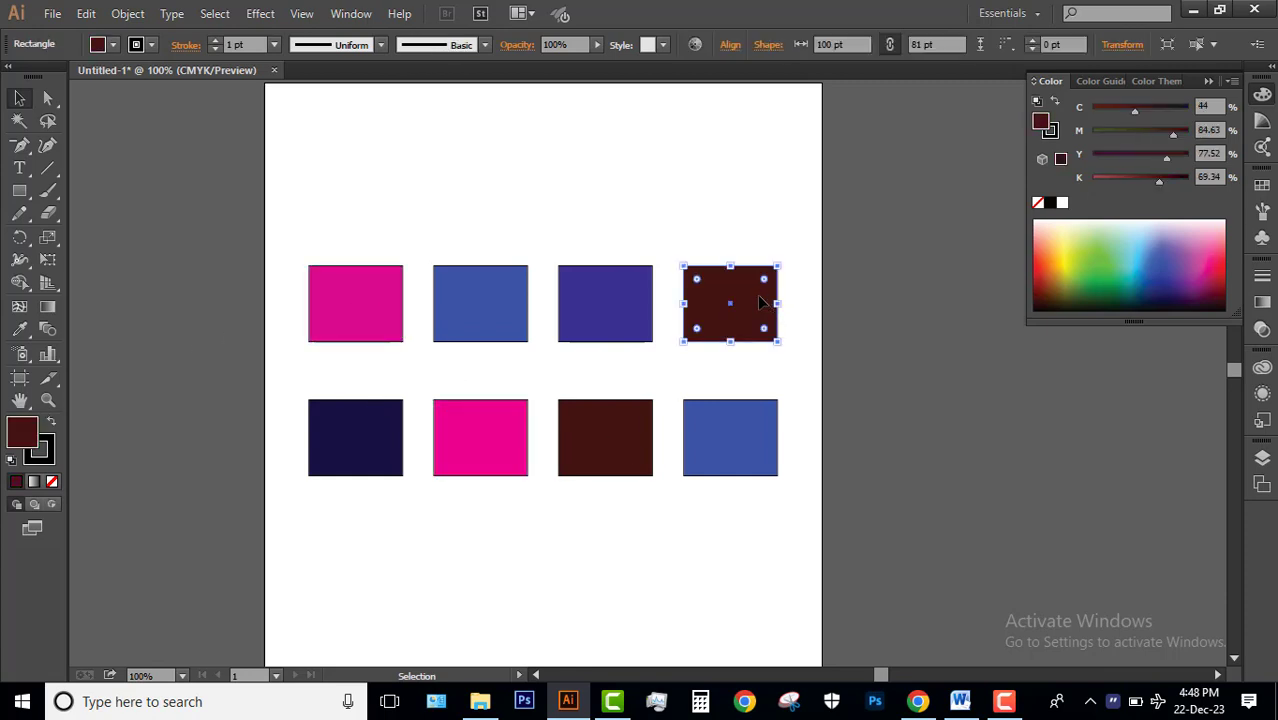
{"action": "double_click", "coordinate": [33, 431]}
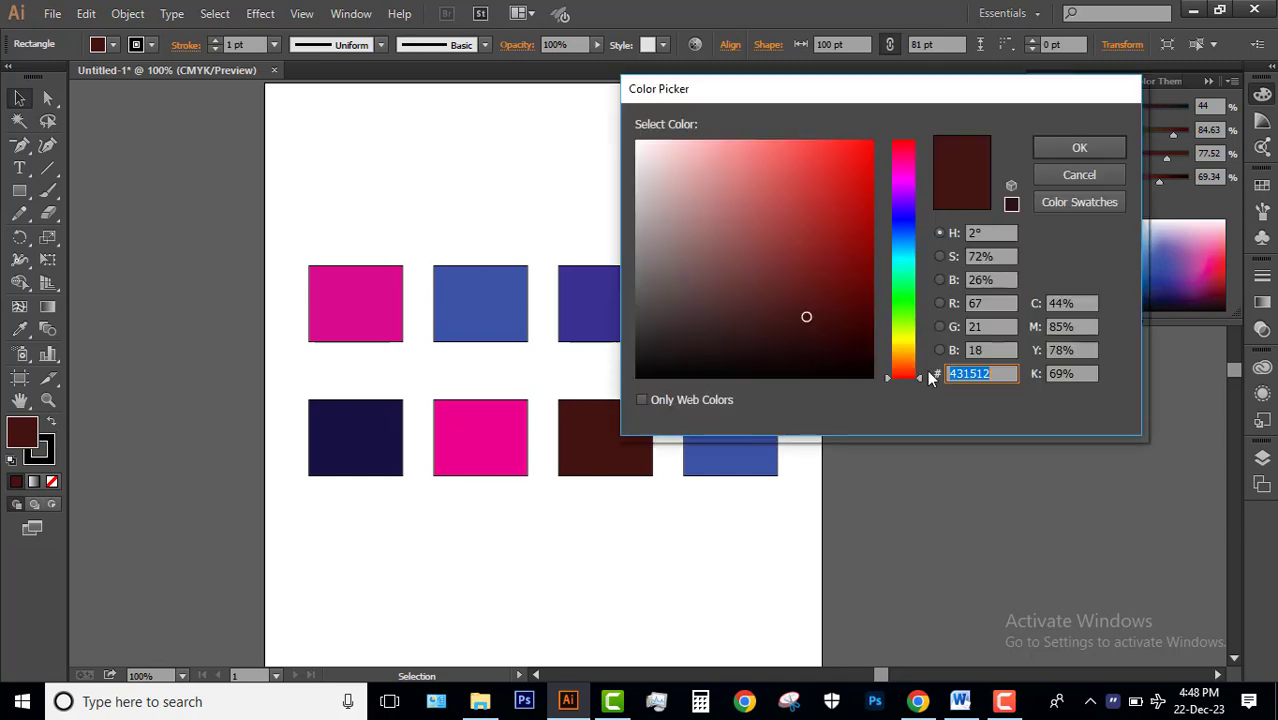
{"action": "left_click", "coordinate": [987, 372]}
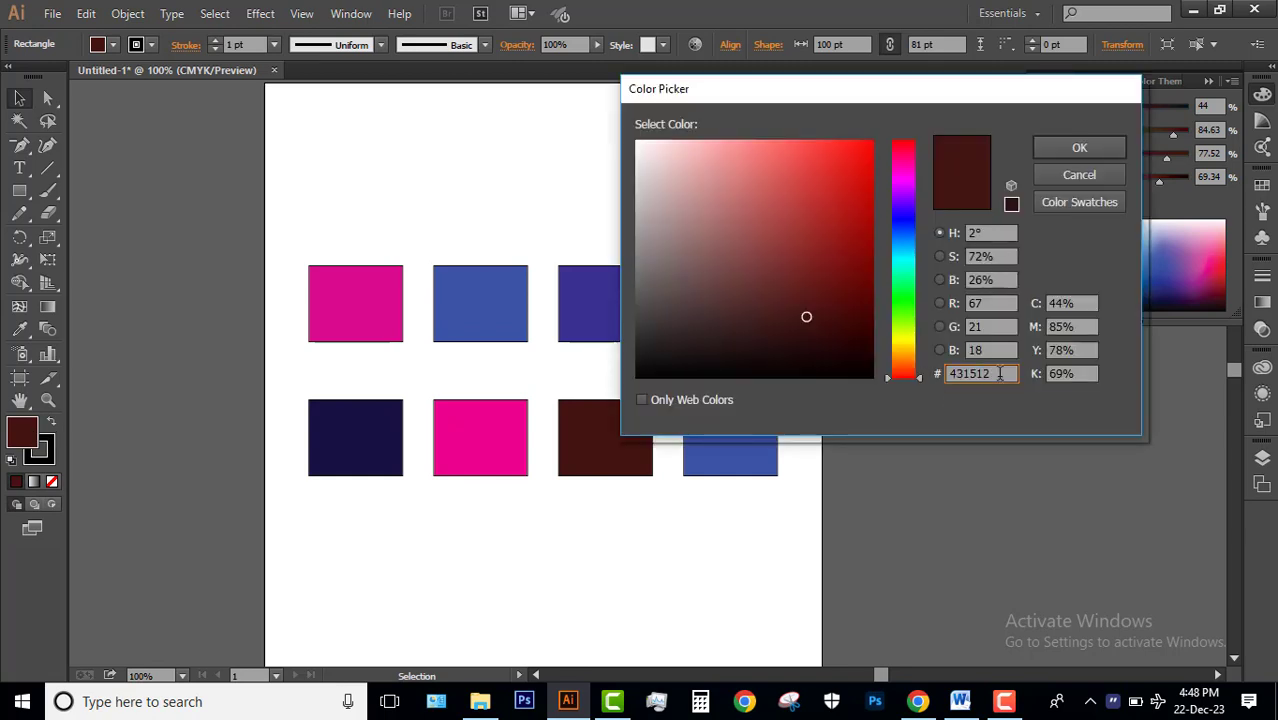
{"action": "left_click", "coordinate": [1080, 147]}
Check the hex fill code of the lower row's dark brown rectangle, compare both brown rectangles' CMYK values, and clear the selection.
{"action": "left_click", "coordinate": [598, 440]}
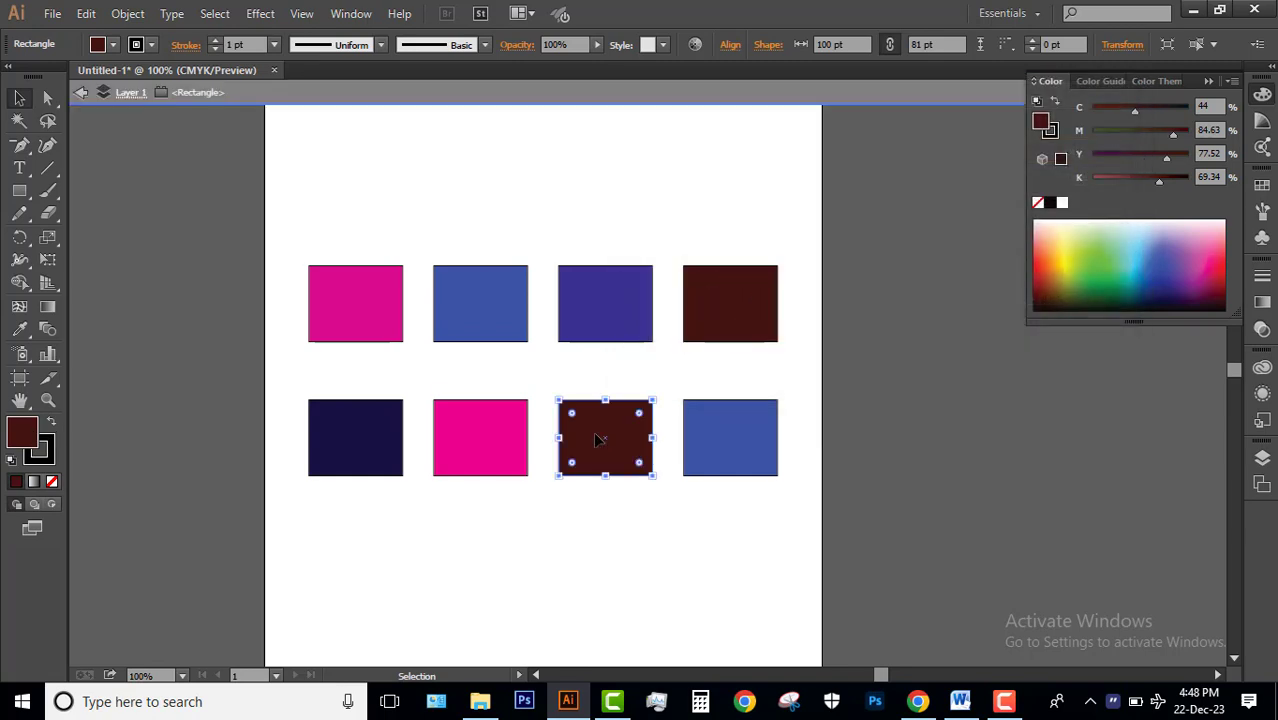
{"action": "double_click", "coordinate": [703, 170]}
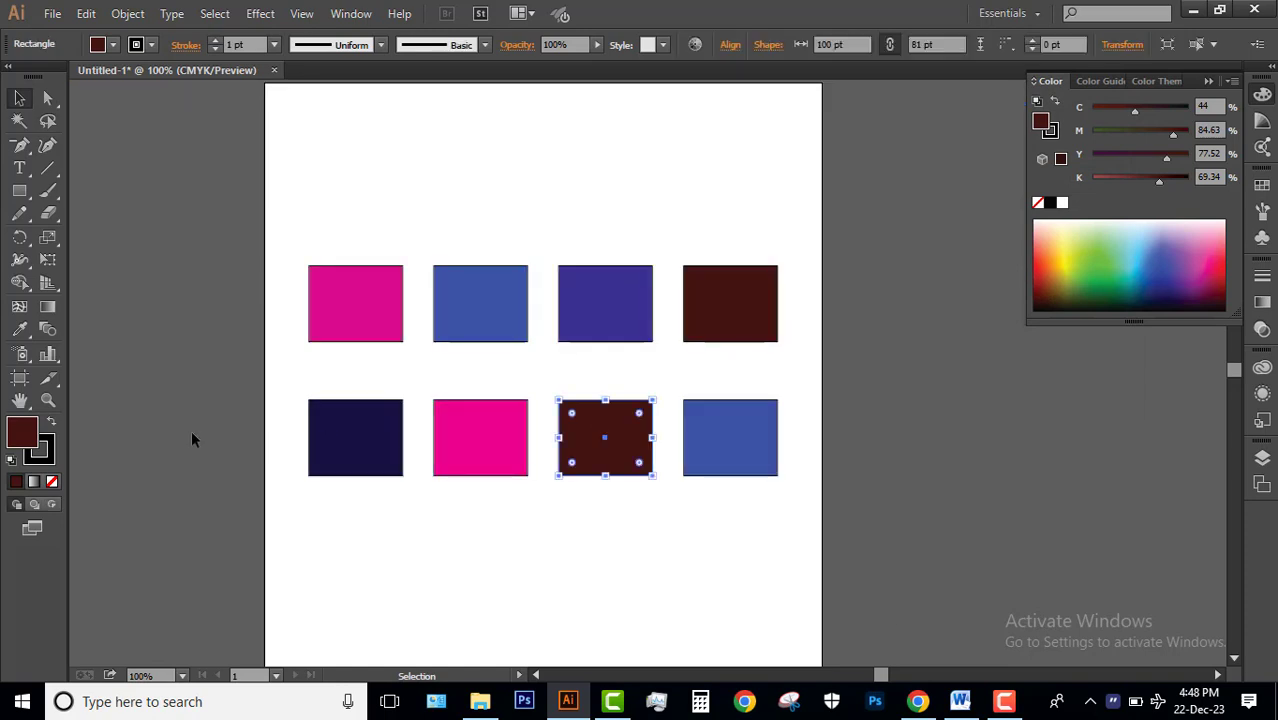
{"action": "double_click", "coordinate": [25, 433]}
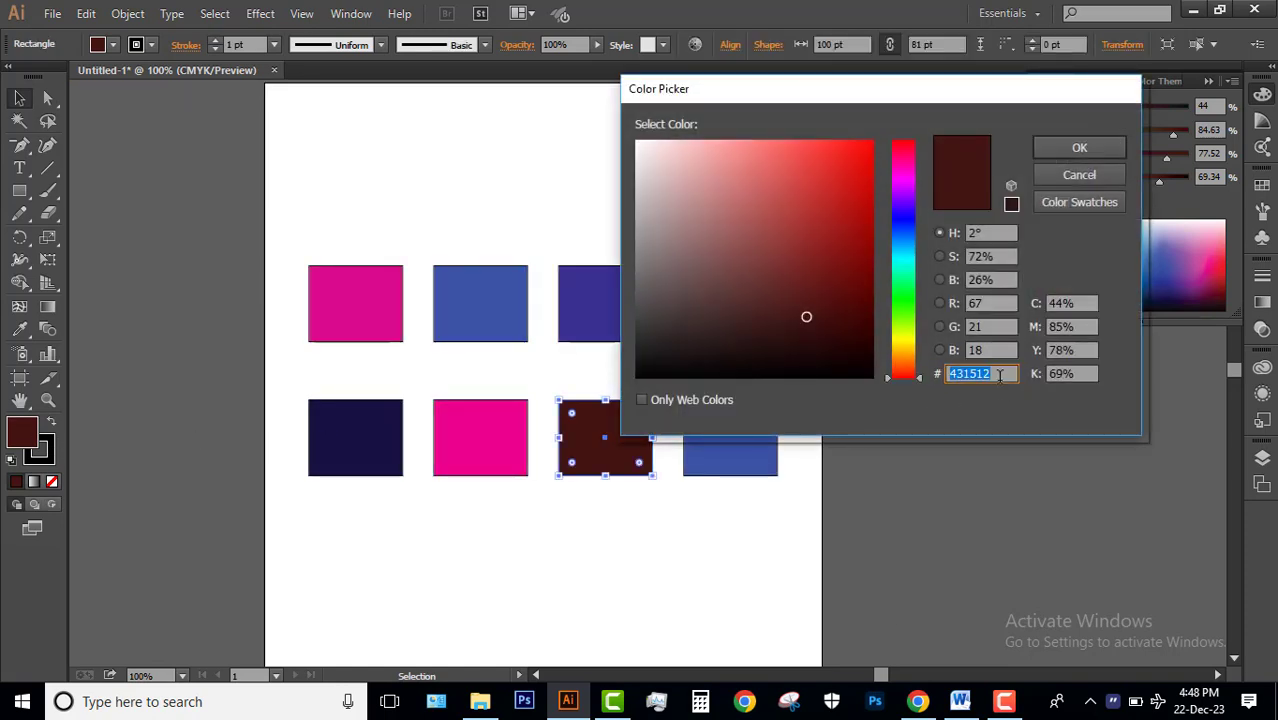
{"action": "left_click", "coordinate": [999, 374]}
{"action": "left_click", "coordinate": [1080, 148]}
{"action": "left_click", "coordinate": [734, 306]}
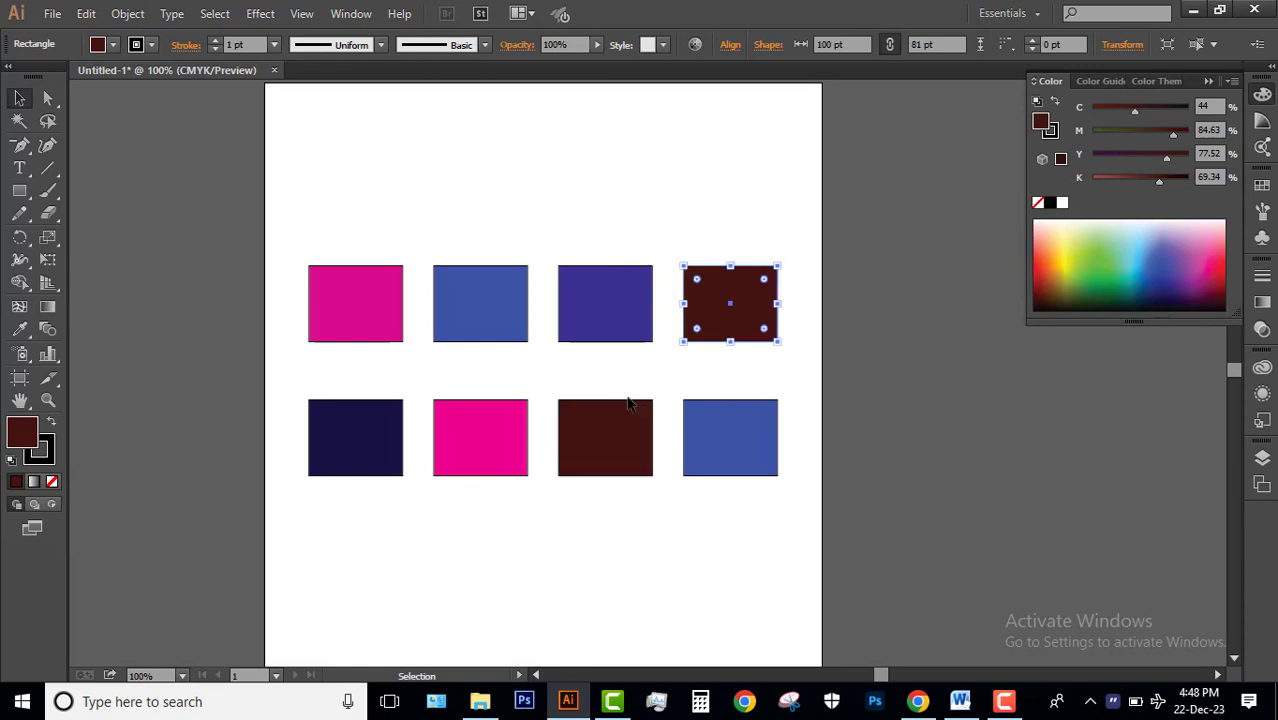
{"action": "left_click", "coordinate": [620, 425]}
{"action": "left_click", "coordinate": [573, 205]}
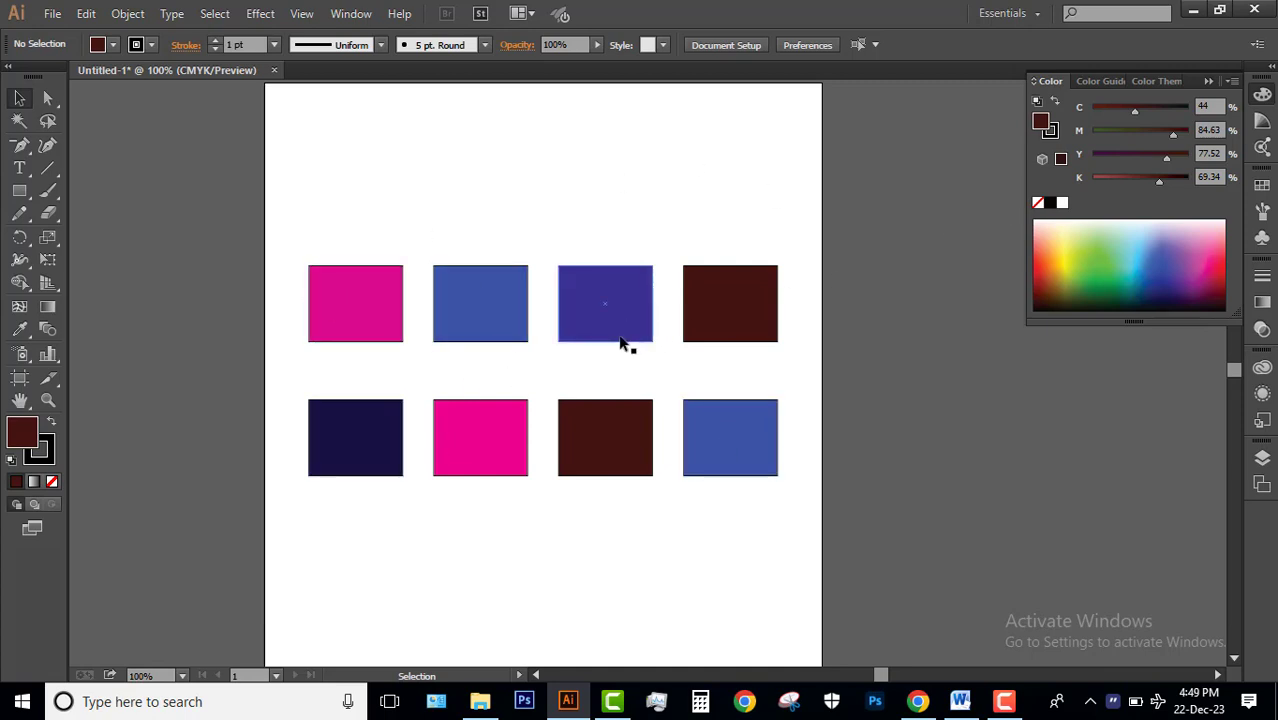
Move both rows of rectangles slightly down the artboard together and deselect them.
{"action": "scroll", "coordinate": [620, 343], "scroll_direction": "down", "scroll_amount": 1}
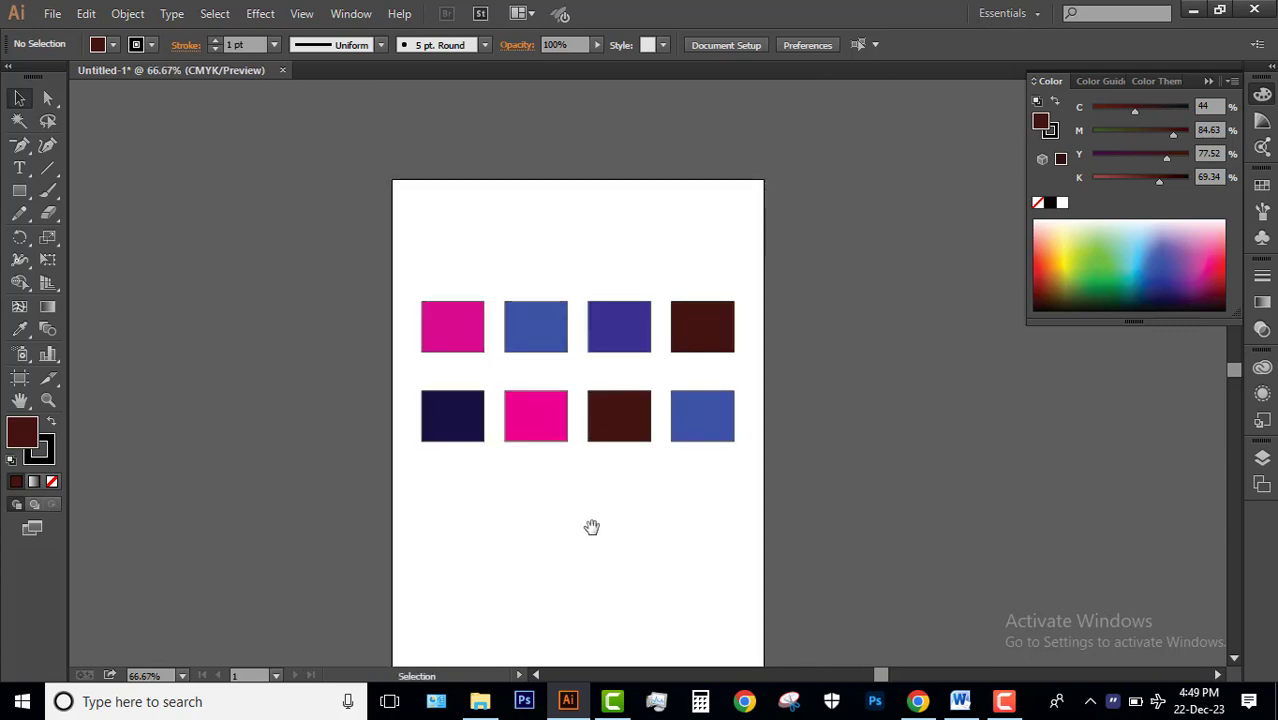
{"action": "left_click_drag", "start_coordinate": [597, 556], "coordinate": [578, 490]}
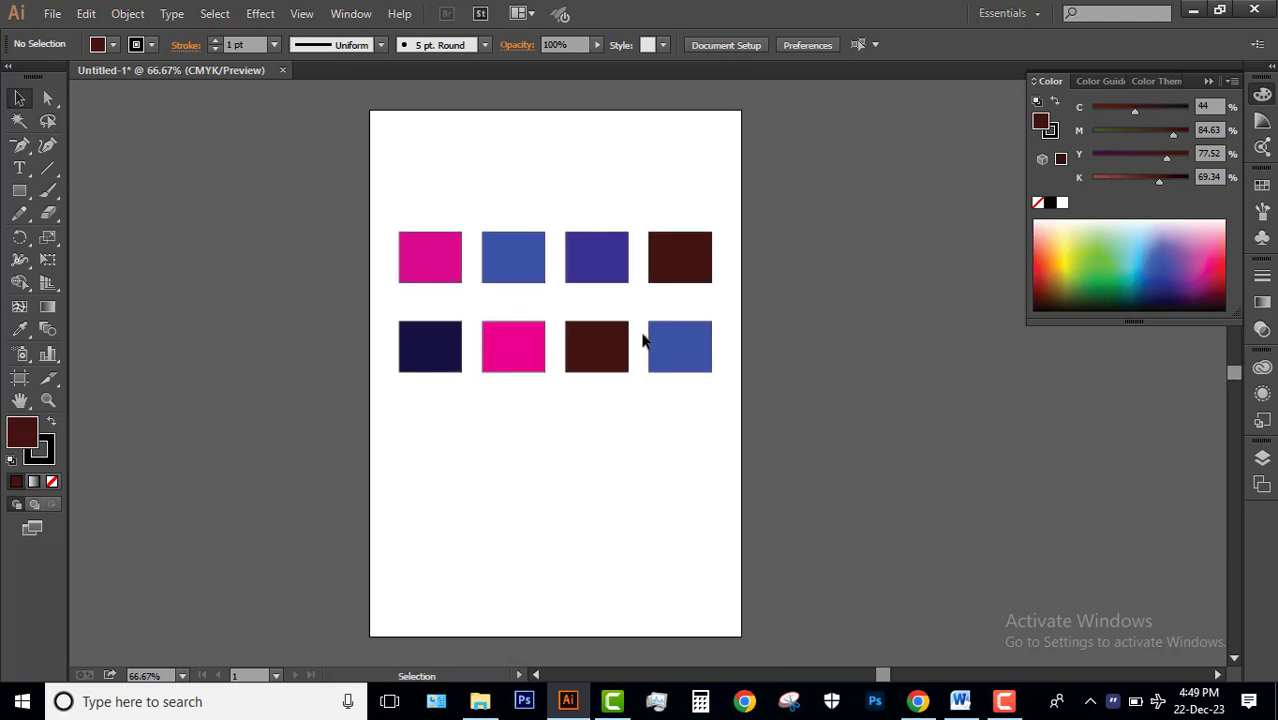
{"action": "left_click_drag", "start_coordinate": [738, 452], "coordinate": [398, 278]}
{"action": "left_click_drag", "start_coordinate": [681, 366], "coordinate": [678, 421]}
{"action": "left_click", "coordinate": [682, 186]}
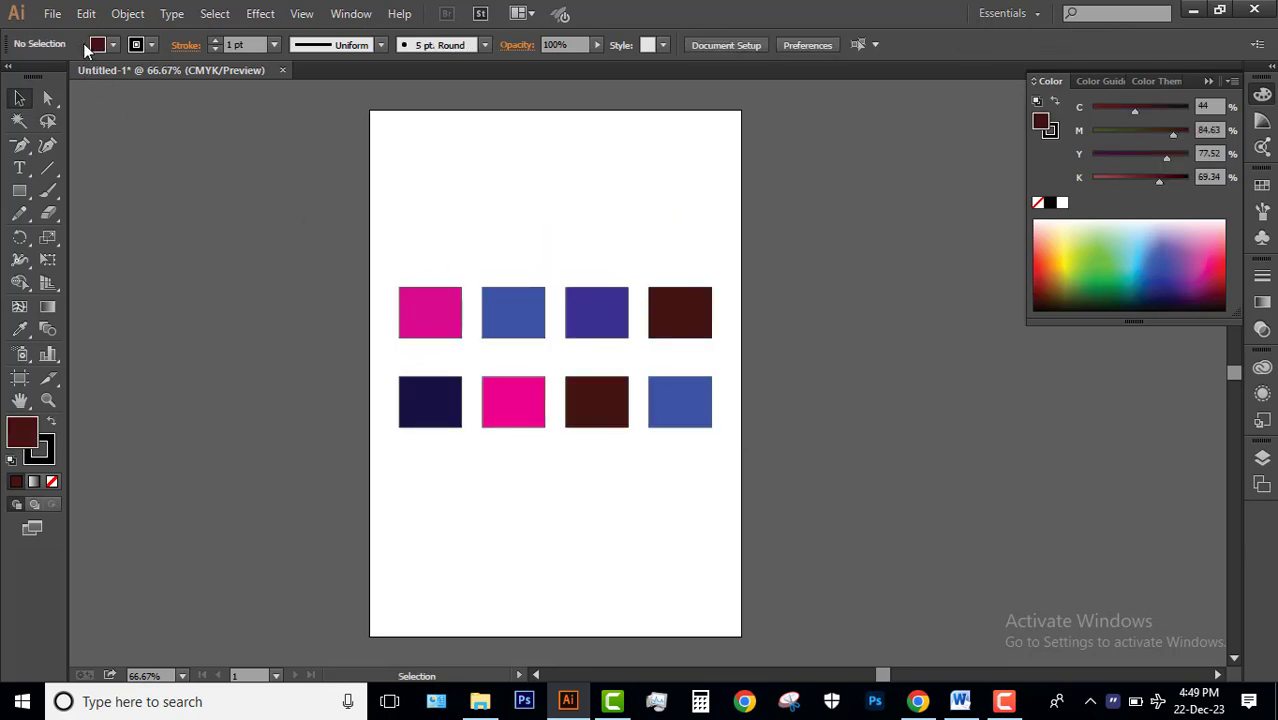
Start saving the document to view the available file formats, and cancel without saving.
{"action": "key", "text": "ctrl+s"}
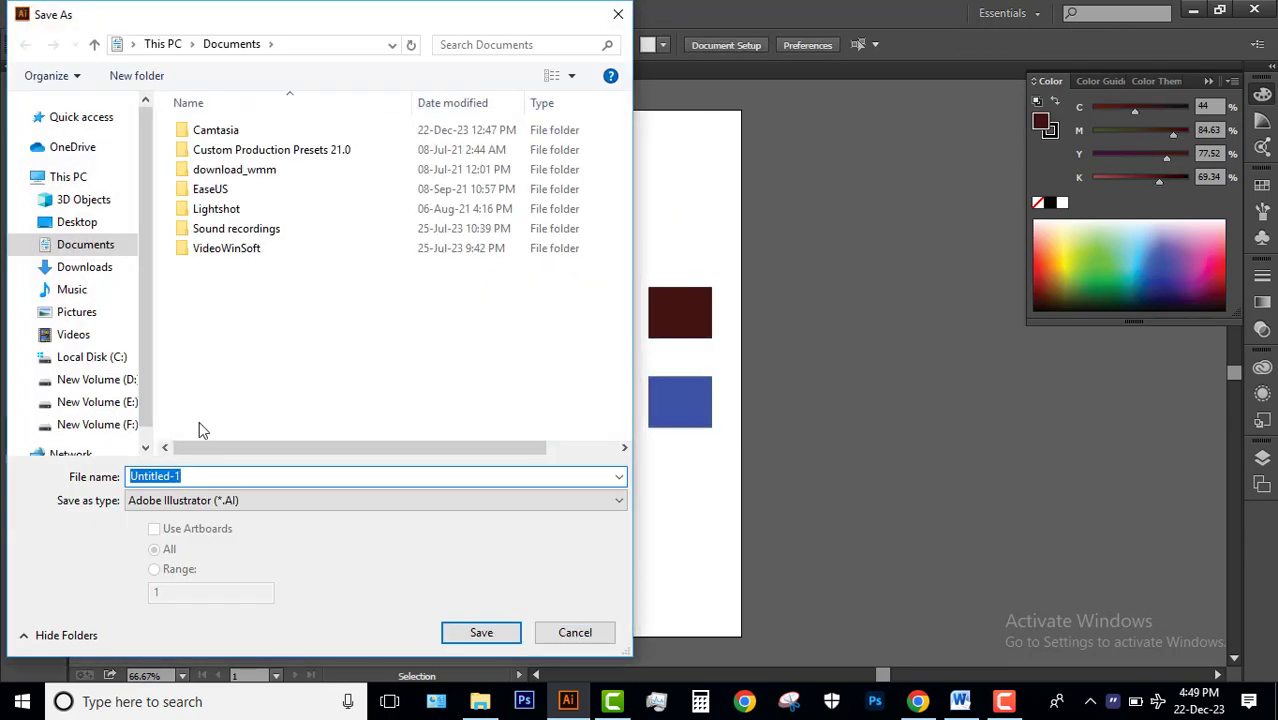
{"action": "left_click", "coordinate": [203, 502]}
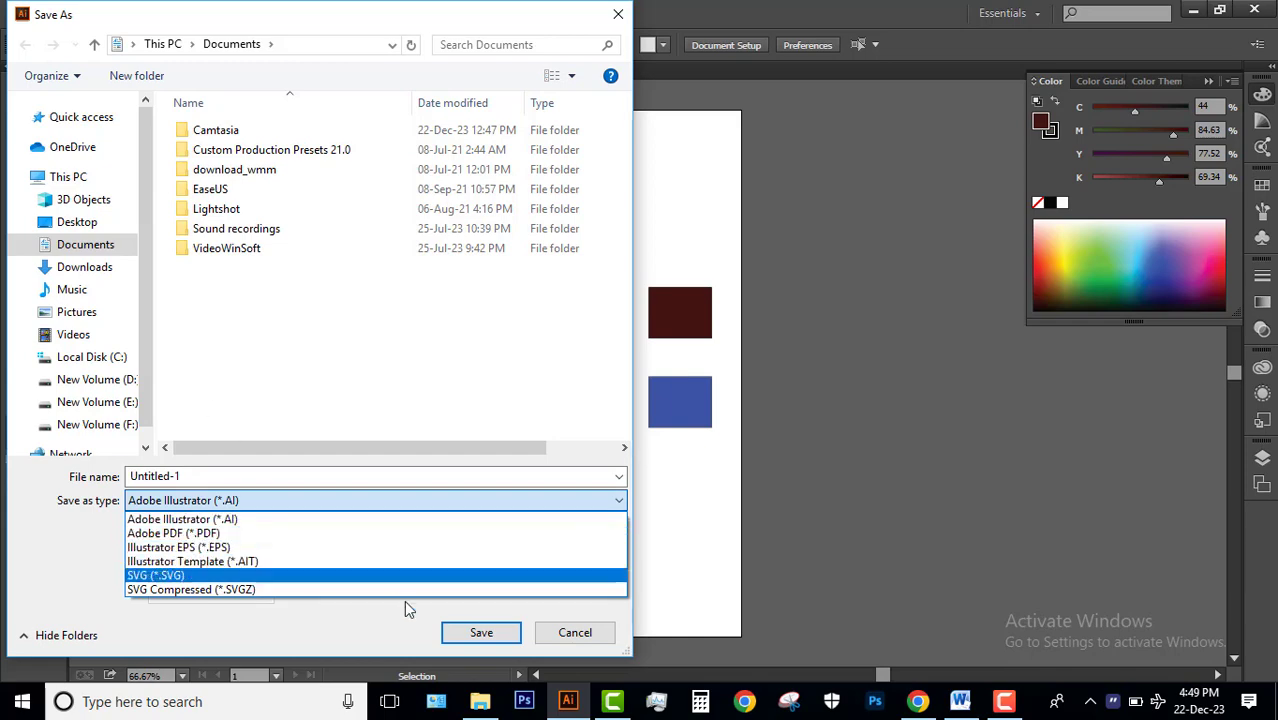
{"action": "left_click", "coordinate": [605, 645]}
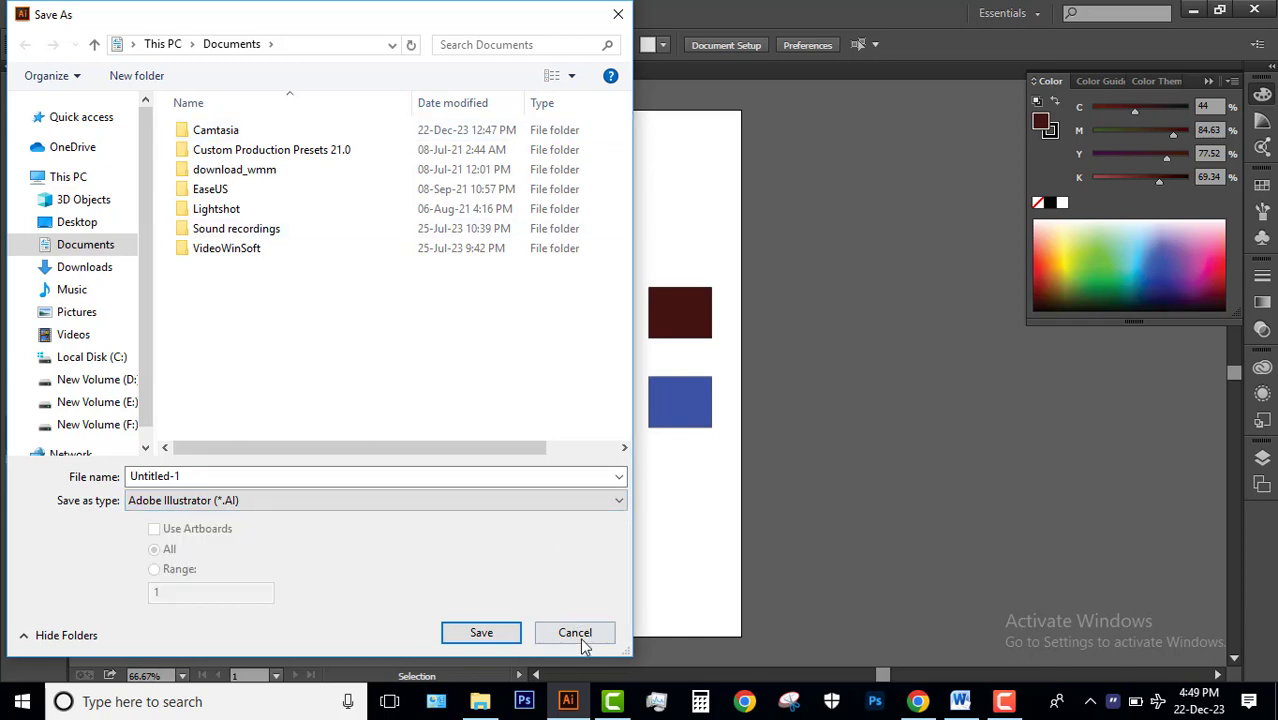
{"action": "left_click", "coordinate": [574, 636]}
Review the file types offered by Save As, including Adobe Illustrator (*.AI), and leave without saving.
{"action": "left_click", "coordinate": [52, 13]}
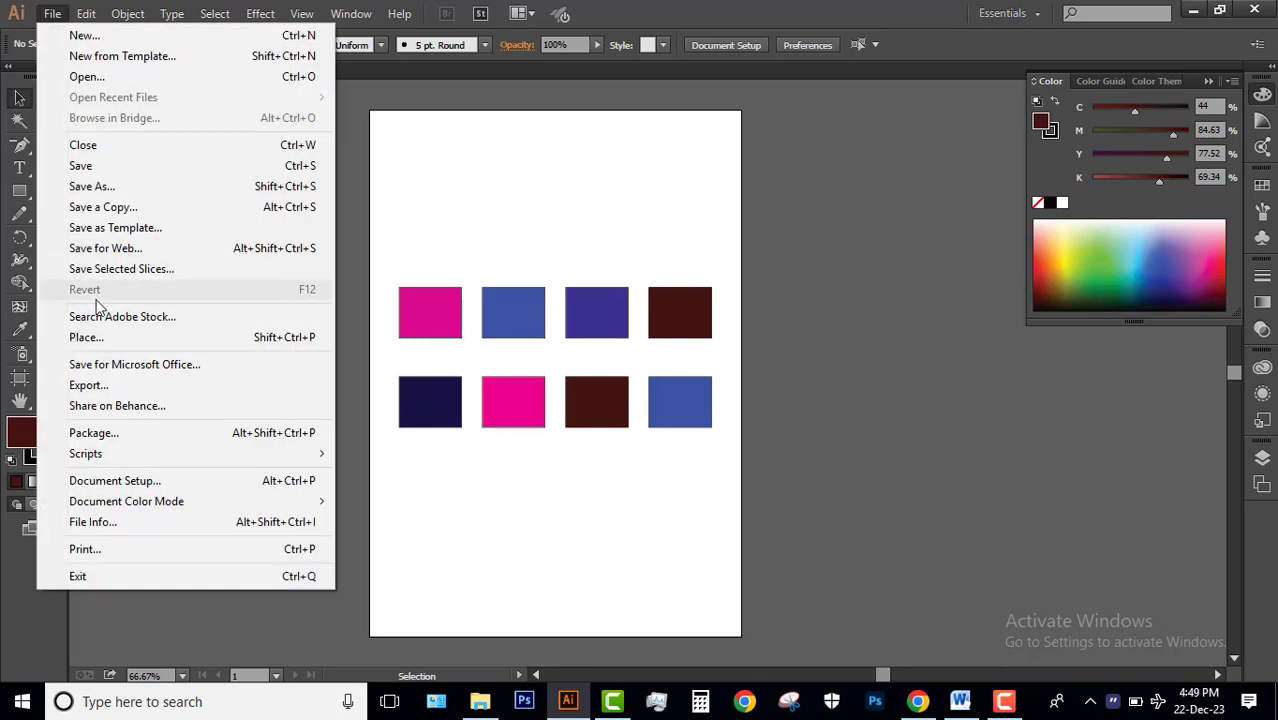
{"action": "left_click", "coordinate": [100, 186]}
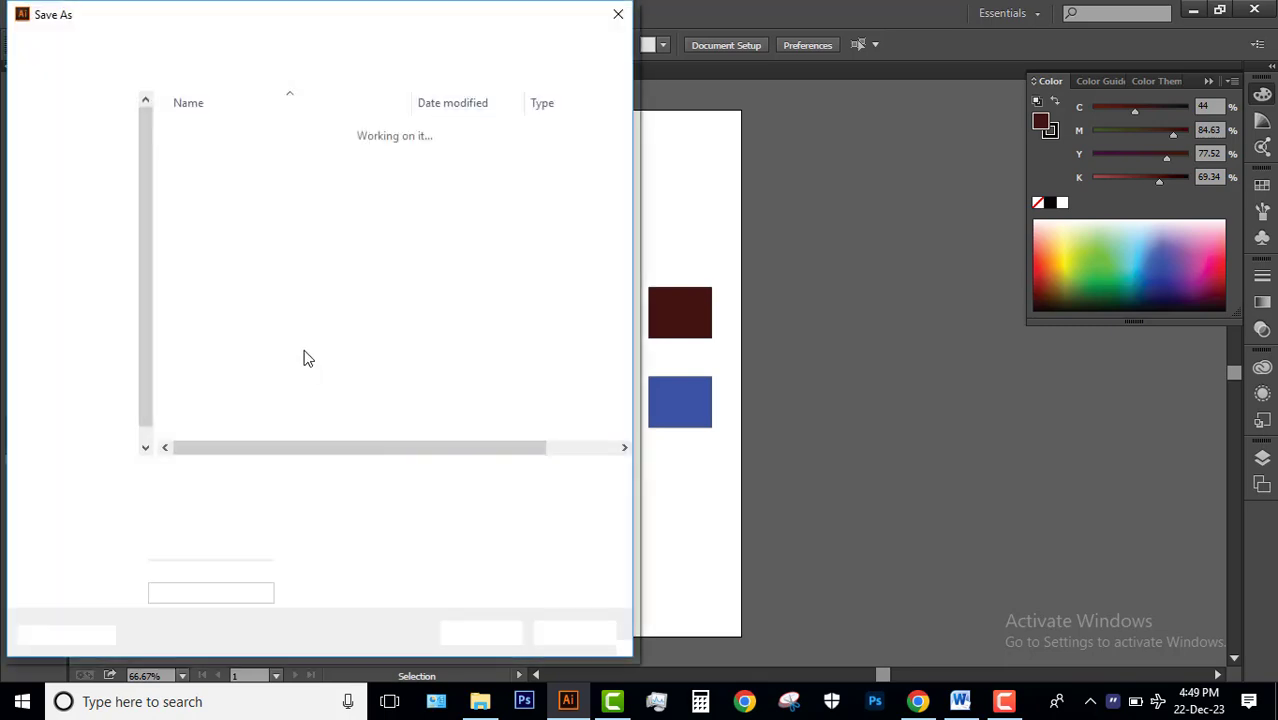
{"action": "left_click", "coordinate": [229, 500]}
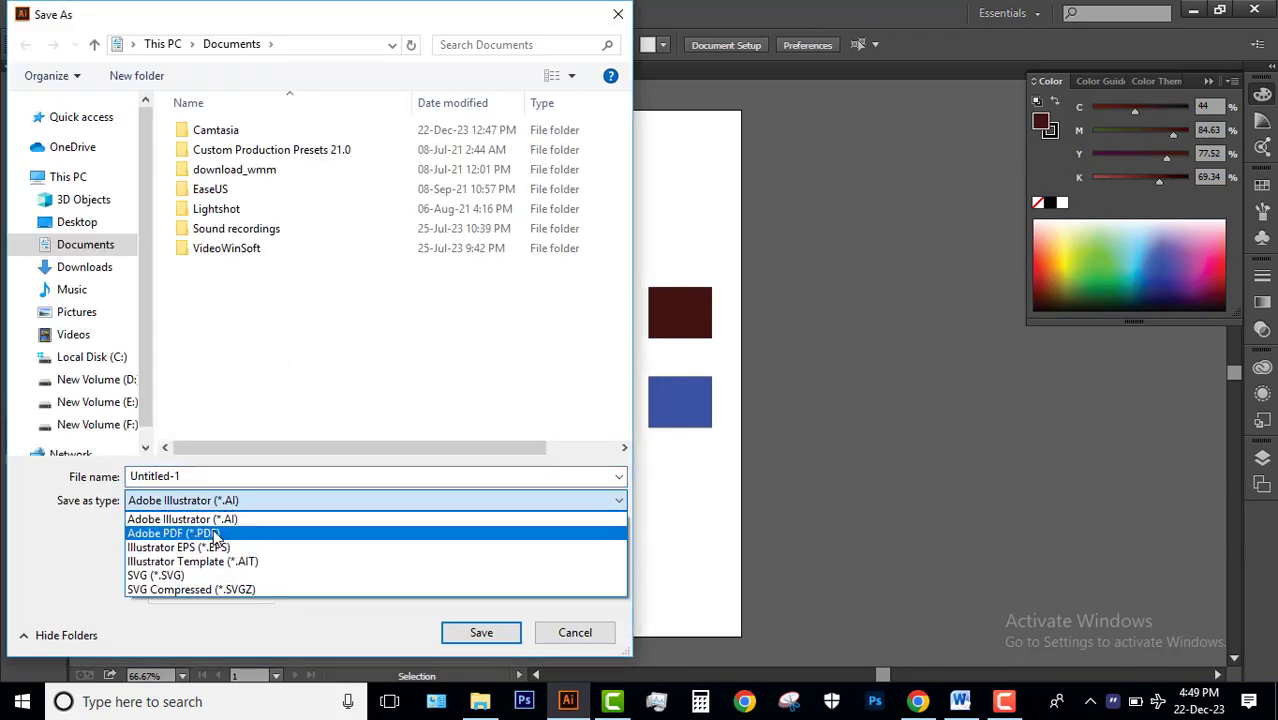
{"action": "left_click", "coordinate": [240, 519]}
{"action": "left_click", "coordinate": [229, 500]}
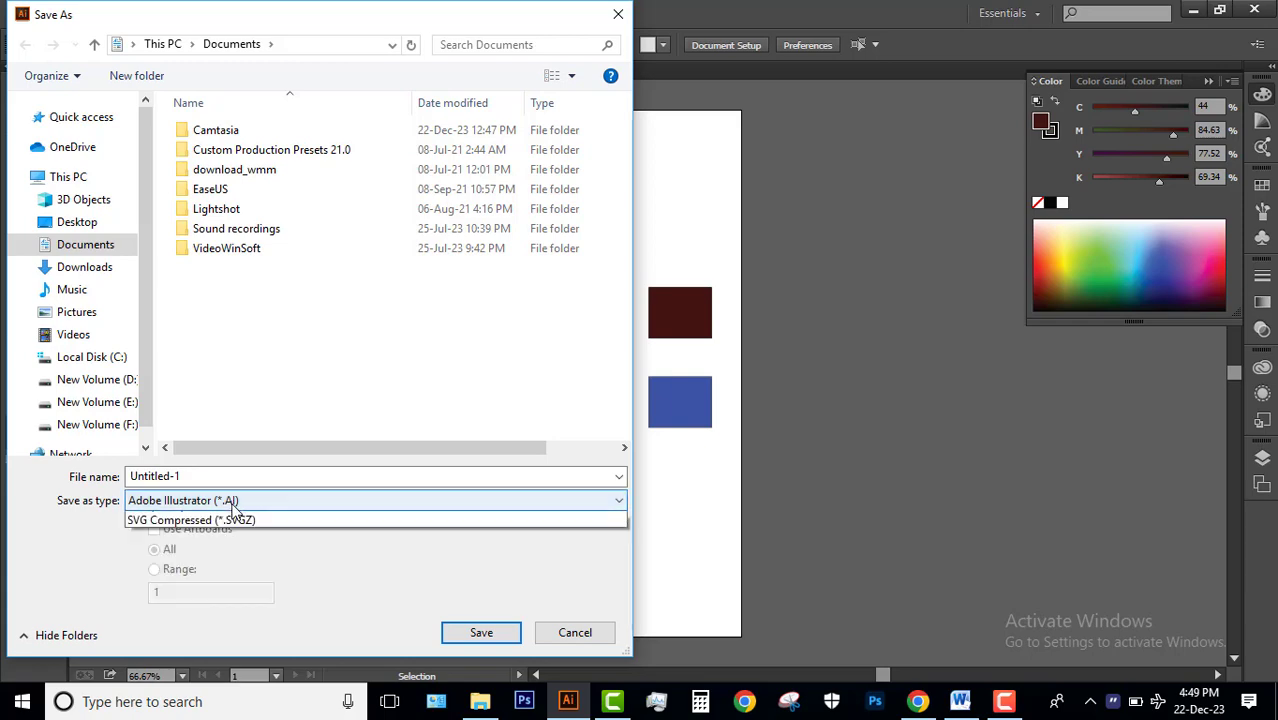
{"action": "left_click", "coordinate": [229, 548]}
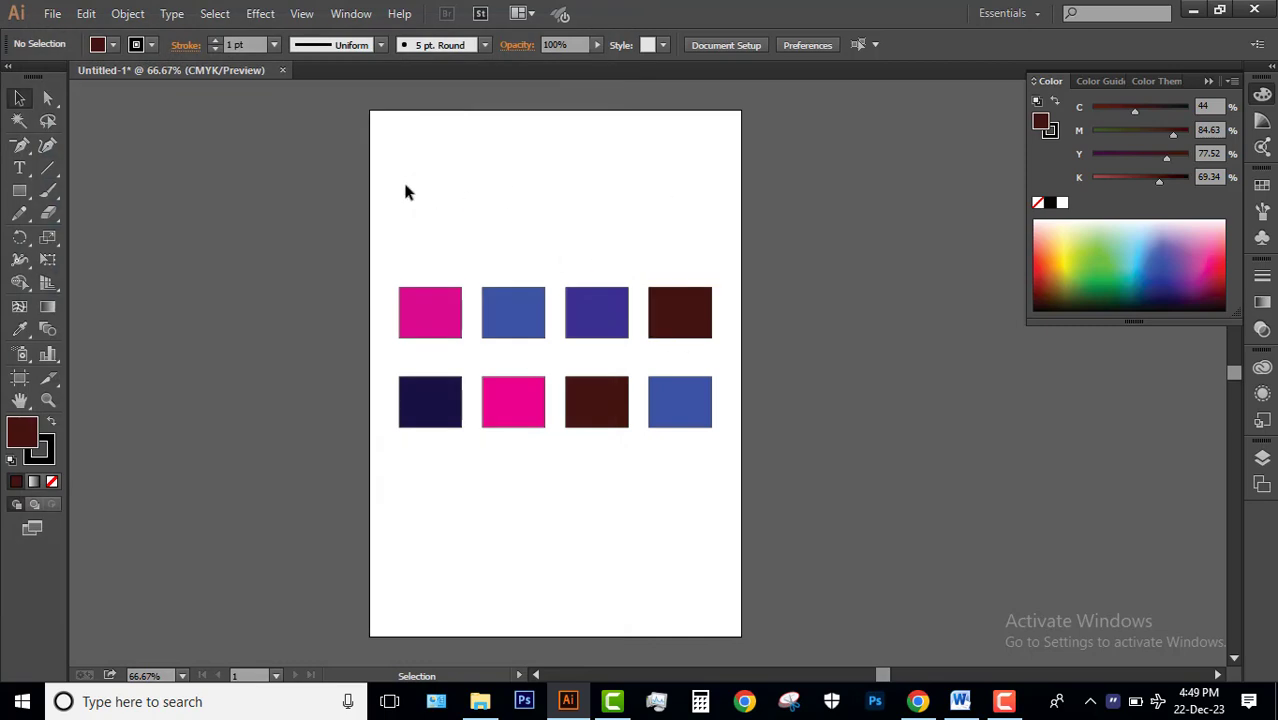
Open the artwork in Save for Web and switch its export preset to JPEG High.
{"action": "left_click", "coordinate": [54, 15]}
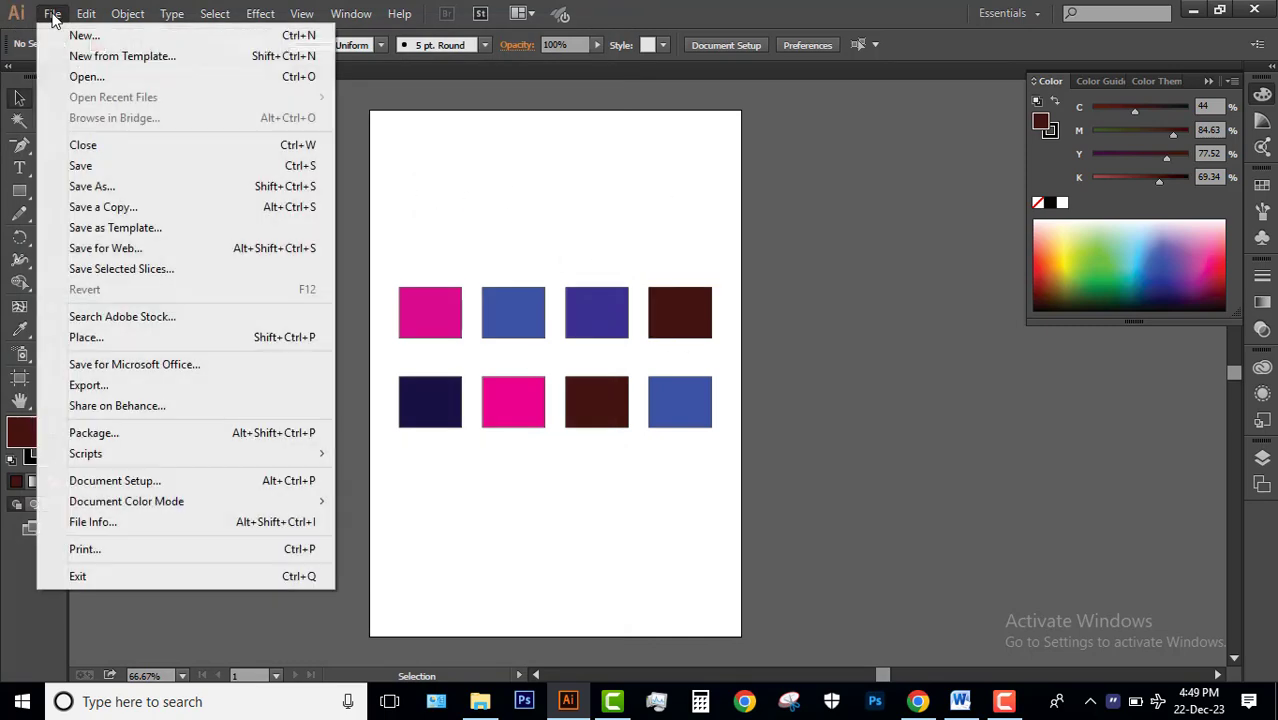
{"action": "left_click", "coordinate": [125, 248]}
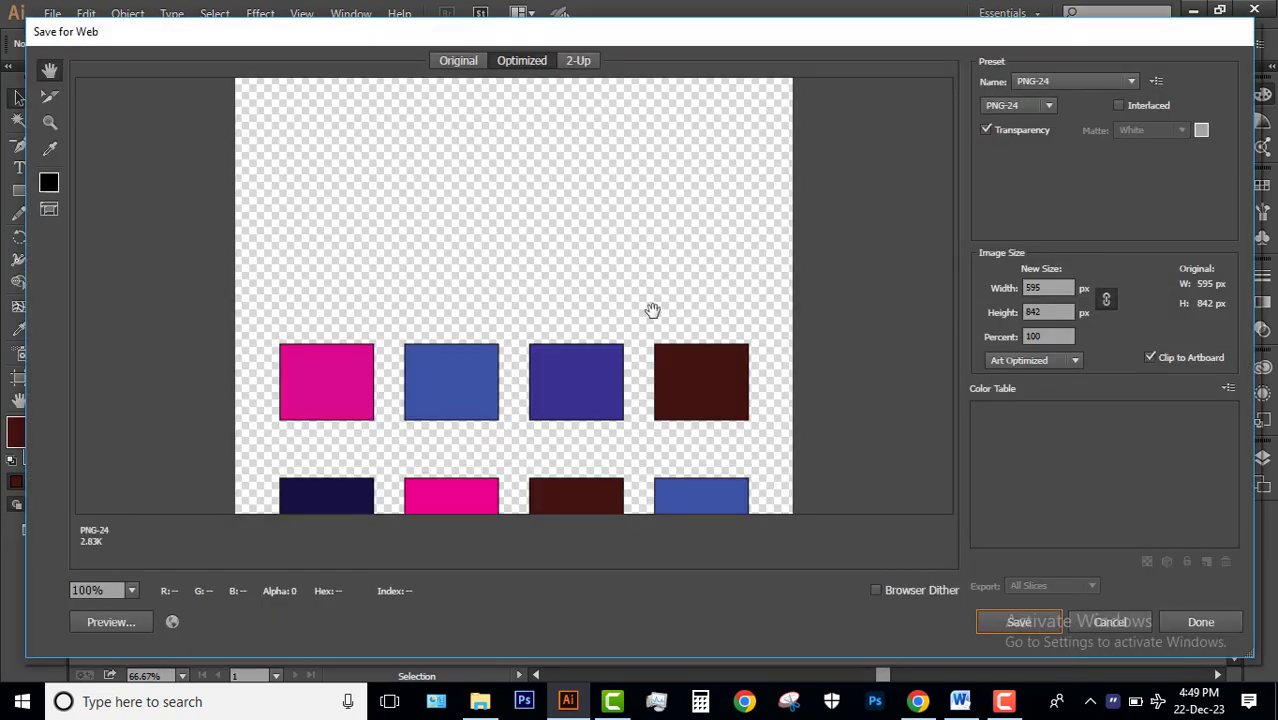
{"action": "scroll", "coordinate": [651, 308], "scroll_direction": "down", "scroll_amount": 3}
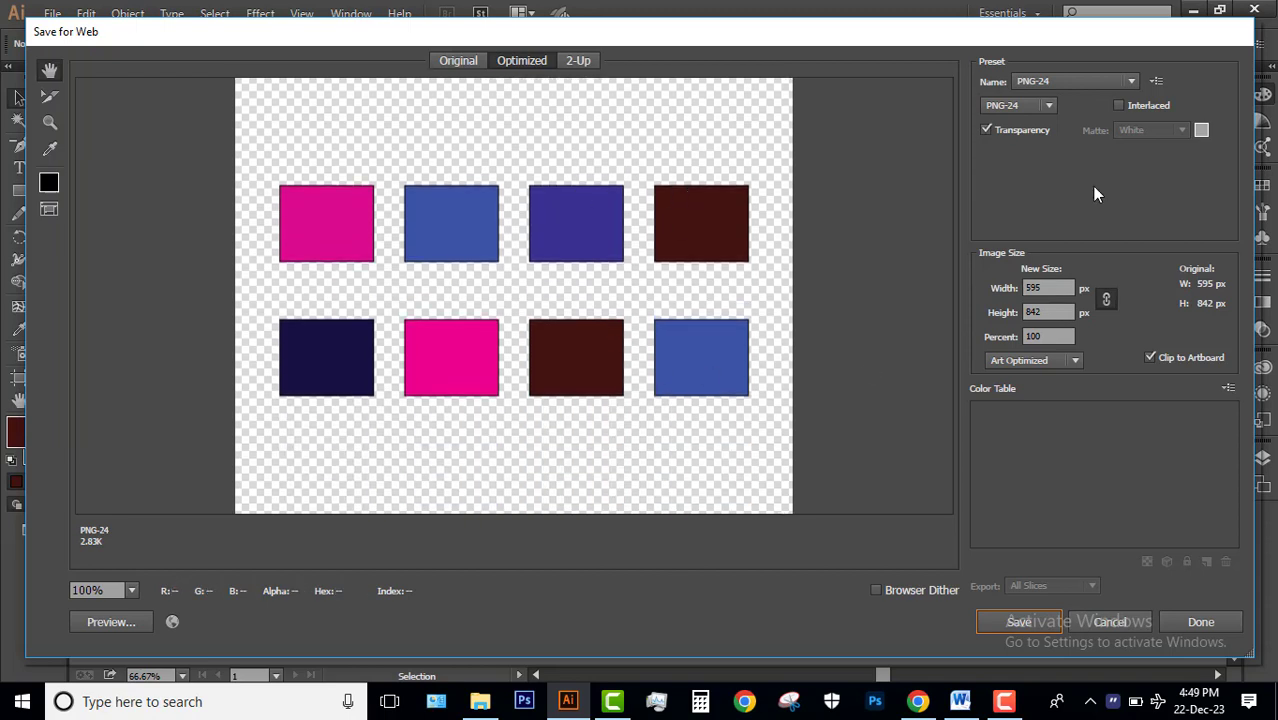
{"action": "left_click", "coordinate": [1115, 83]}
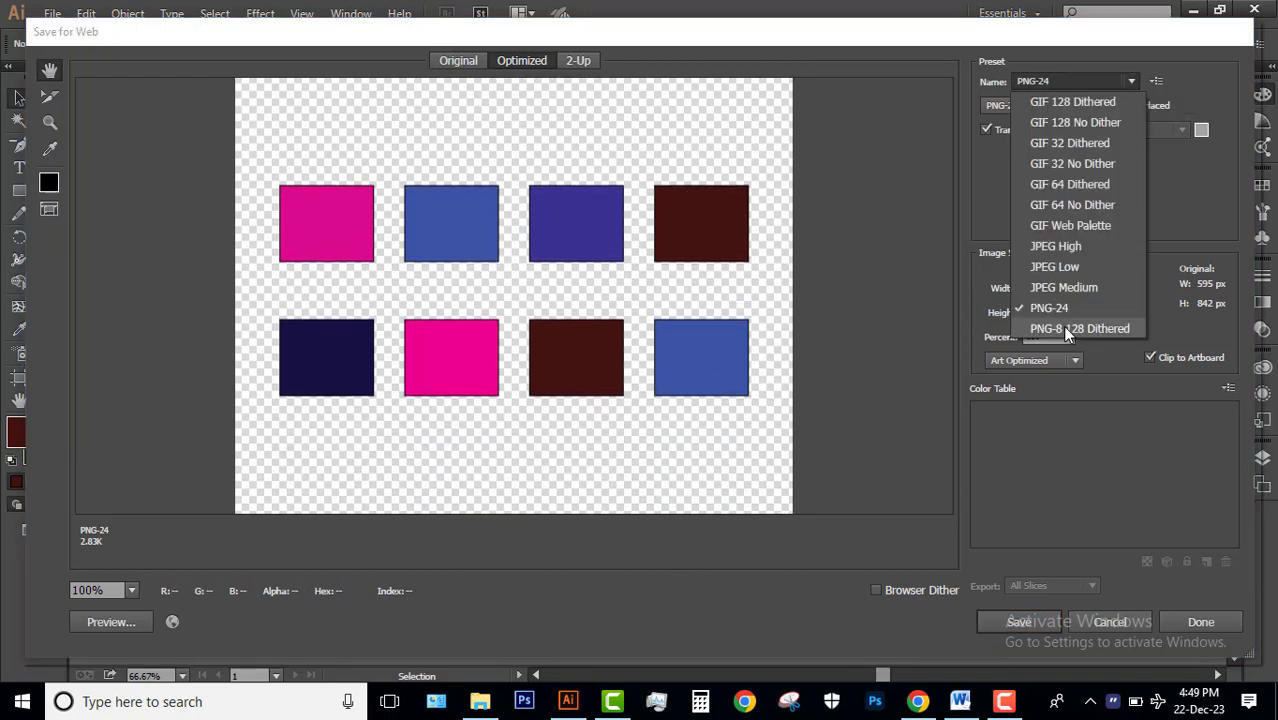
{"action": "left_click", "coordinate": [1075, 247]}
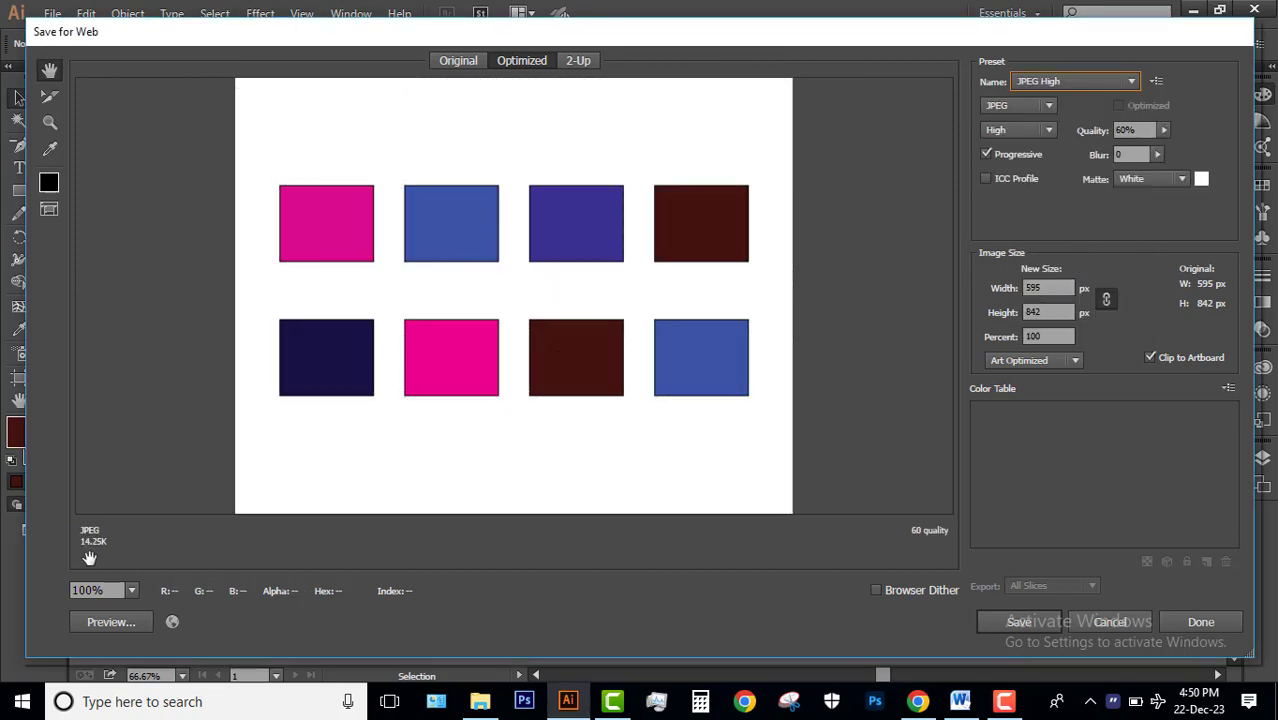
Try the JPEG Medium and JPEG Low presets to compare file sizes, and return to JPEG High.
{"action": "left_click", "coordinate": [1131, 81]}
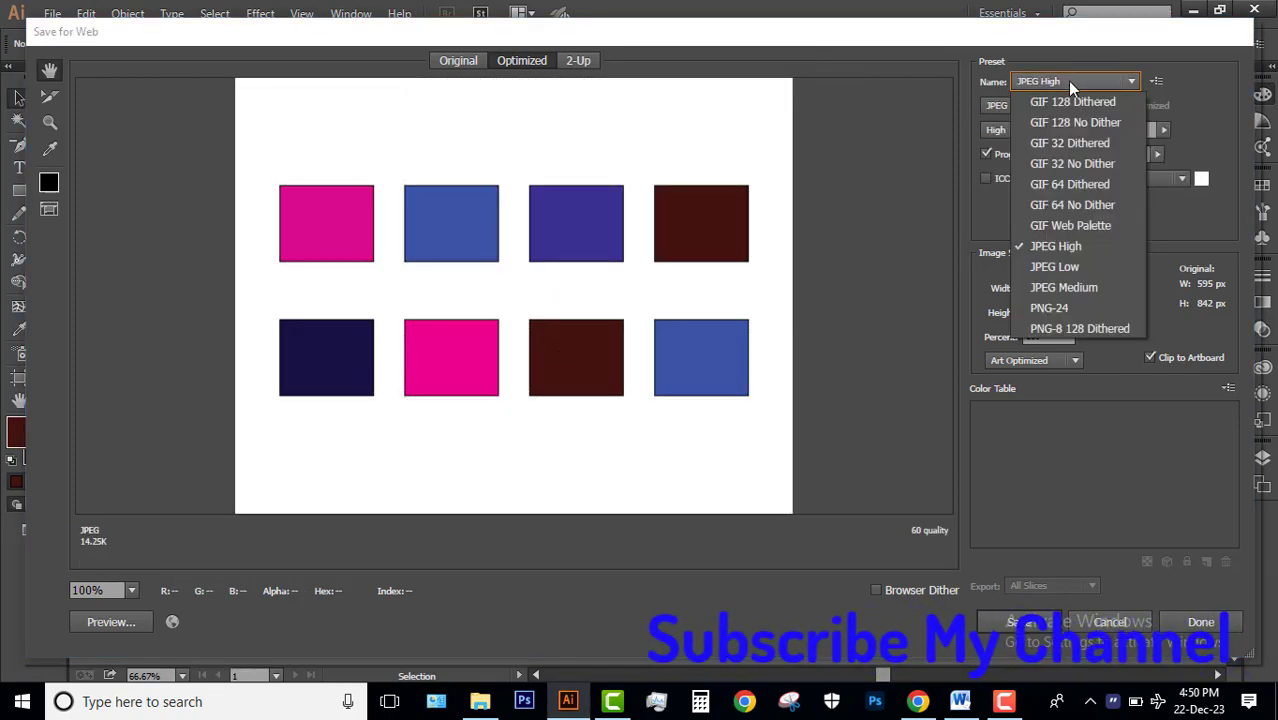
{"action": "left_click", "coordinate": [1080, 290]}
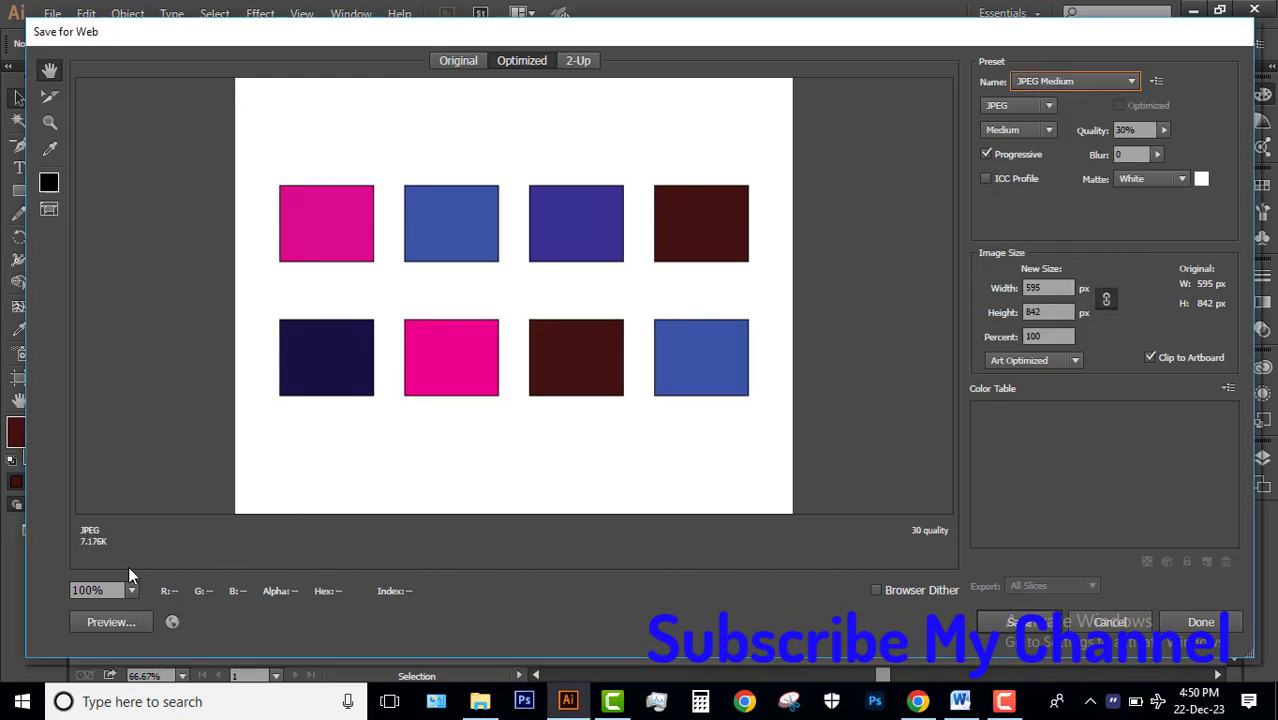
{"action": "left_click", "coordinate": [1086, 84]}
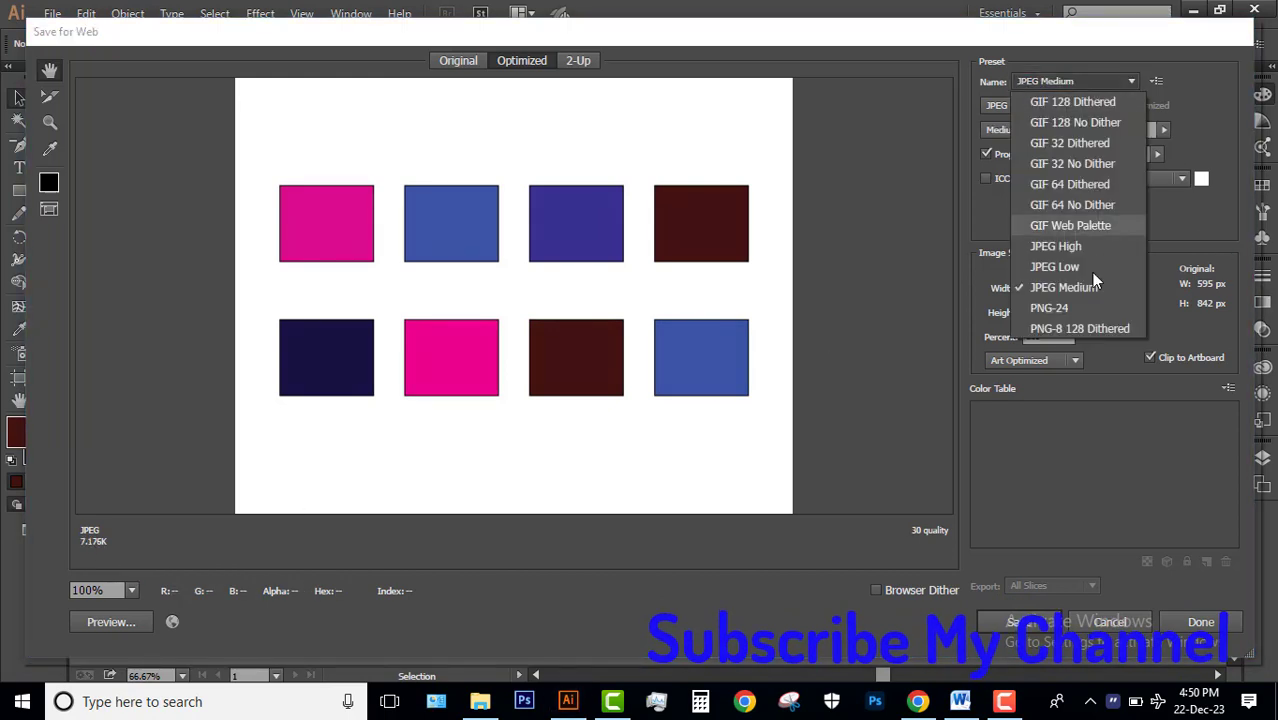
{"action": "left_click", "coordinate": [1085, 268]}
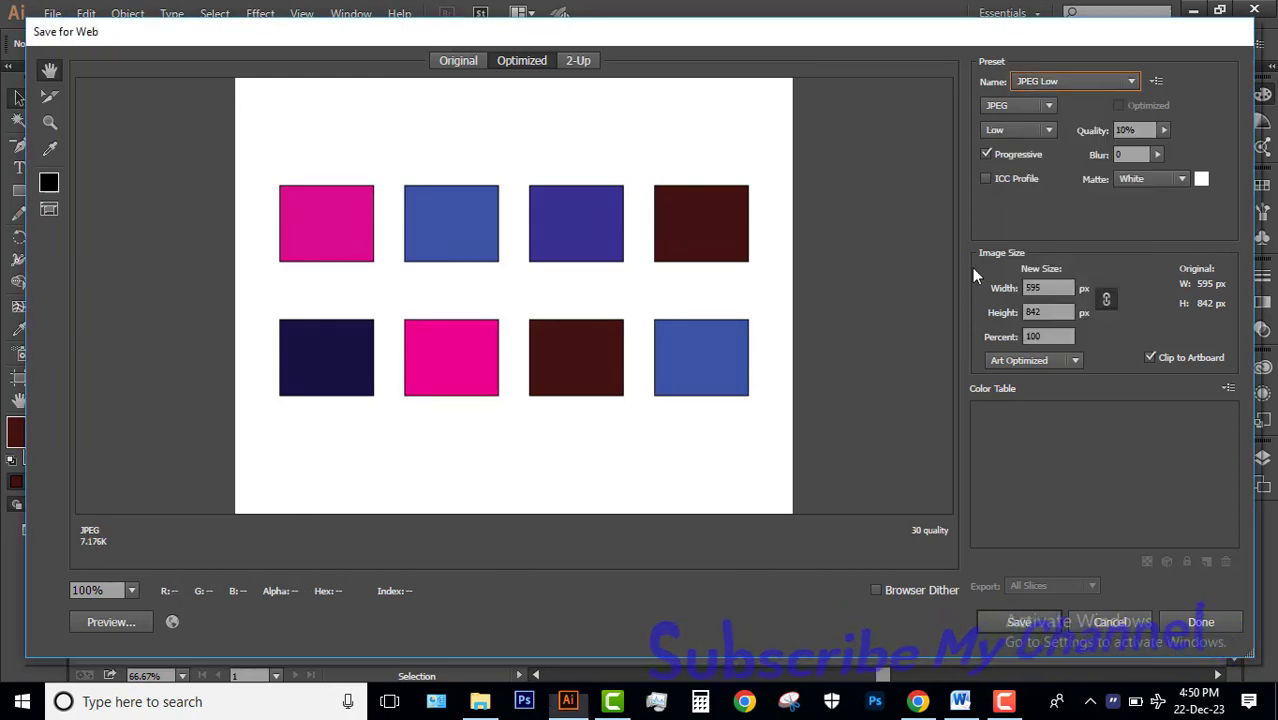
{"action": "left_click", "coordinate": [1104, 84]}
{"action": "left_click", "coordinate": [1078, 246]}
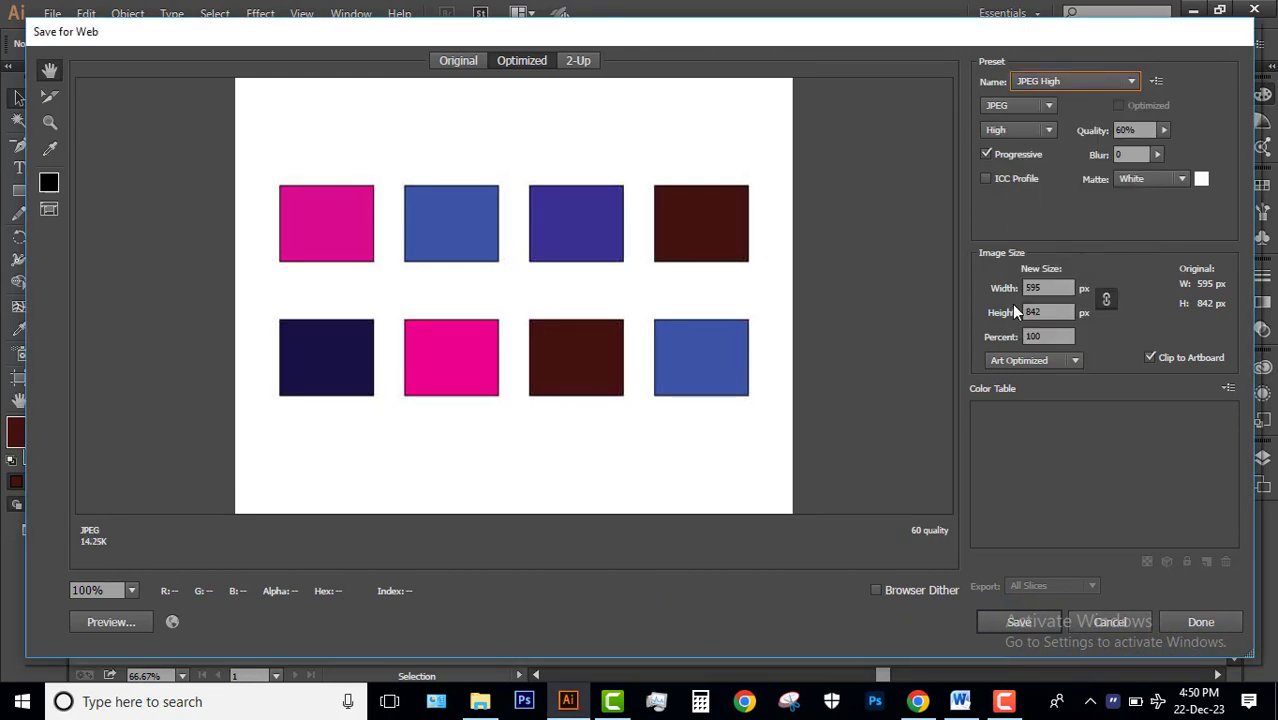
{"action": "left_click", "coordinate": [1040, 84]}
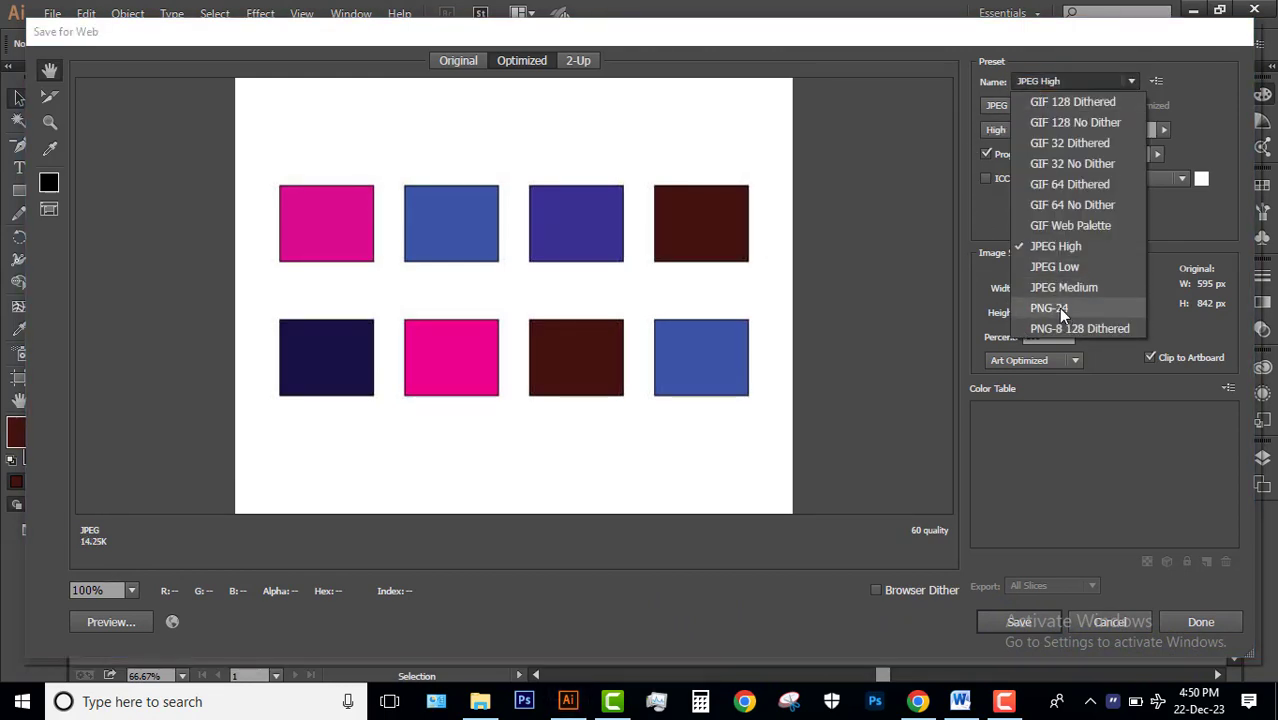
{"action": "left_click", "coordinate": [1063, 72]}
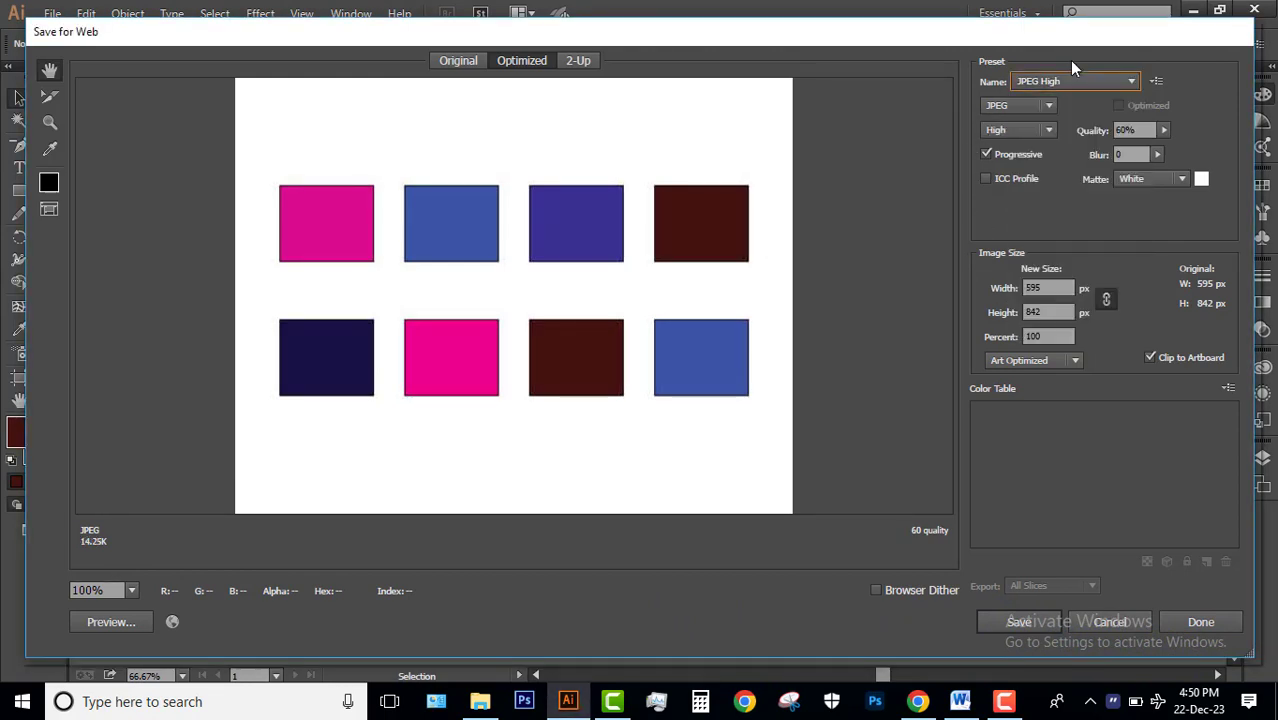
Save the optimized JPEG to the Desktop under the name Untitled-1.
{"action": "left_click", "coordinate": [1025, 622]}
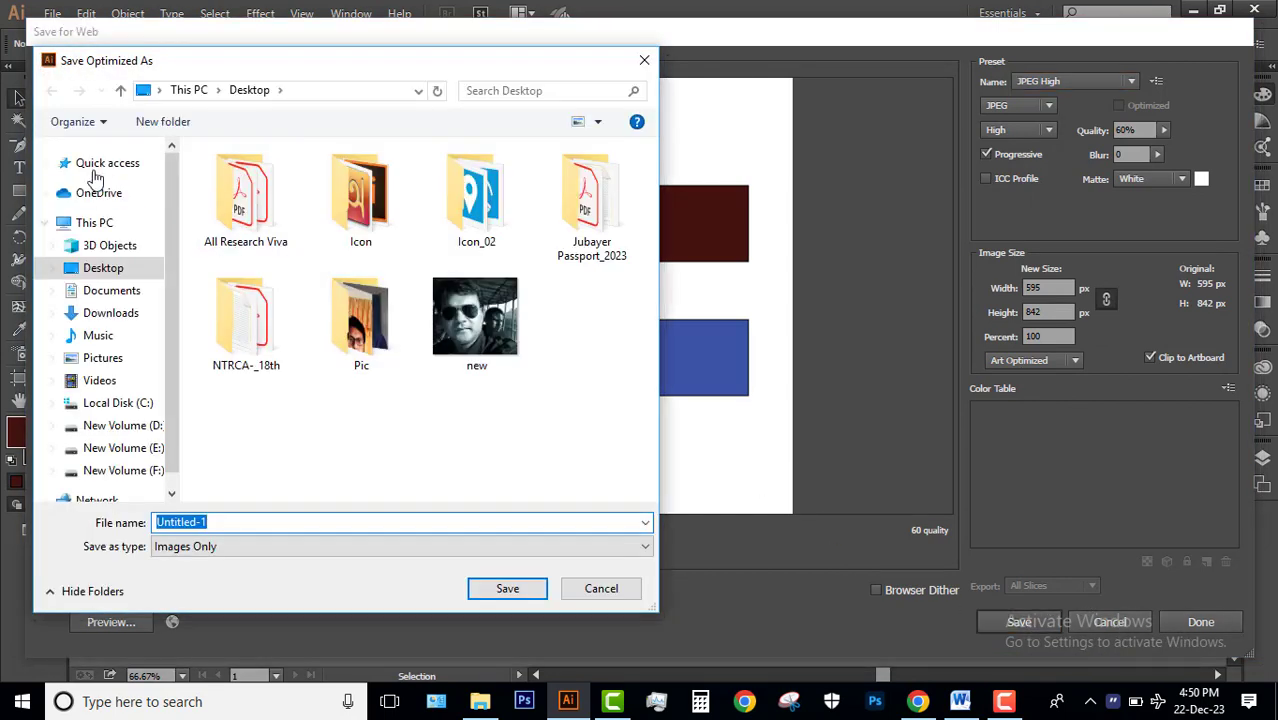
{"action": "left_click", "coordinate": [118, 270]}
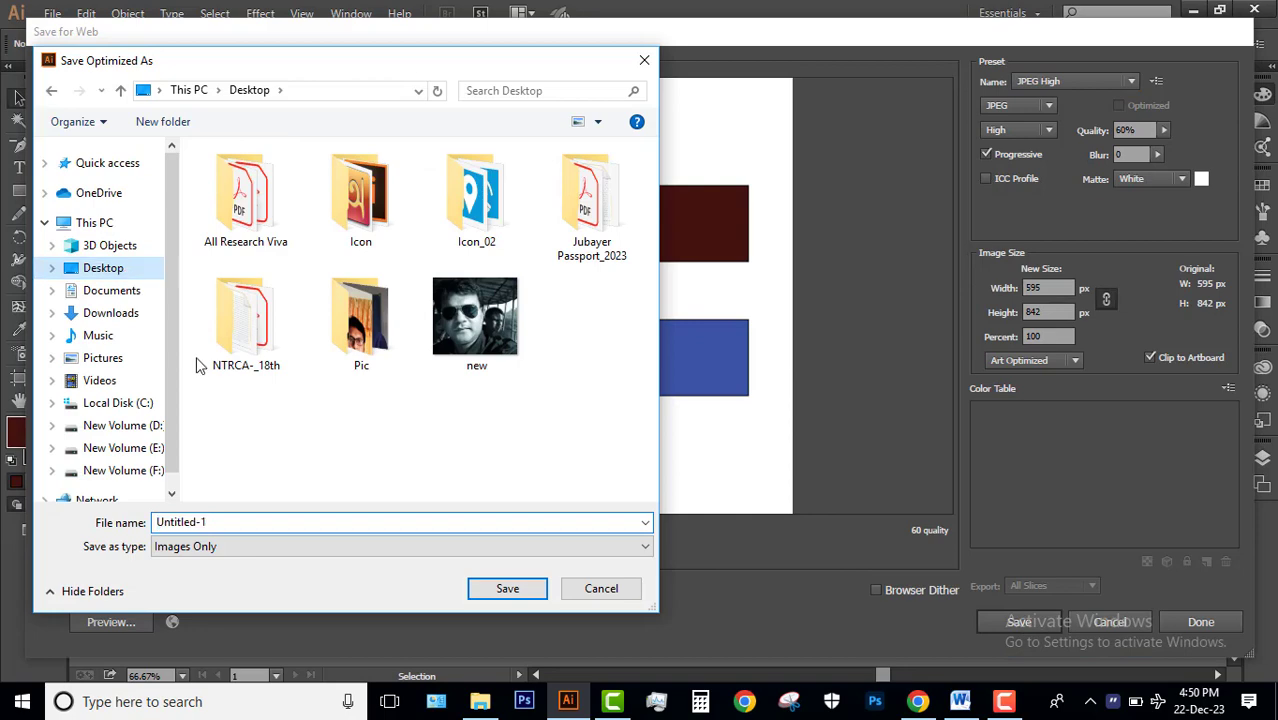
{"action": "left_click", "coordinate": [507, 589]}
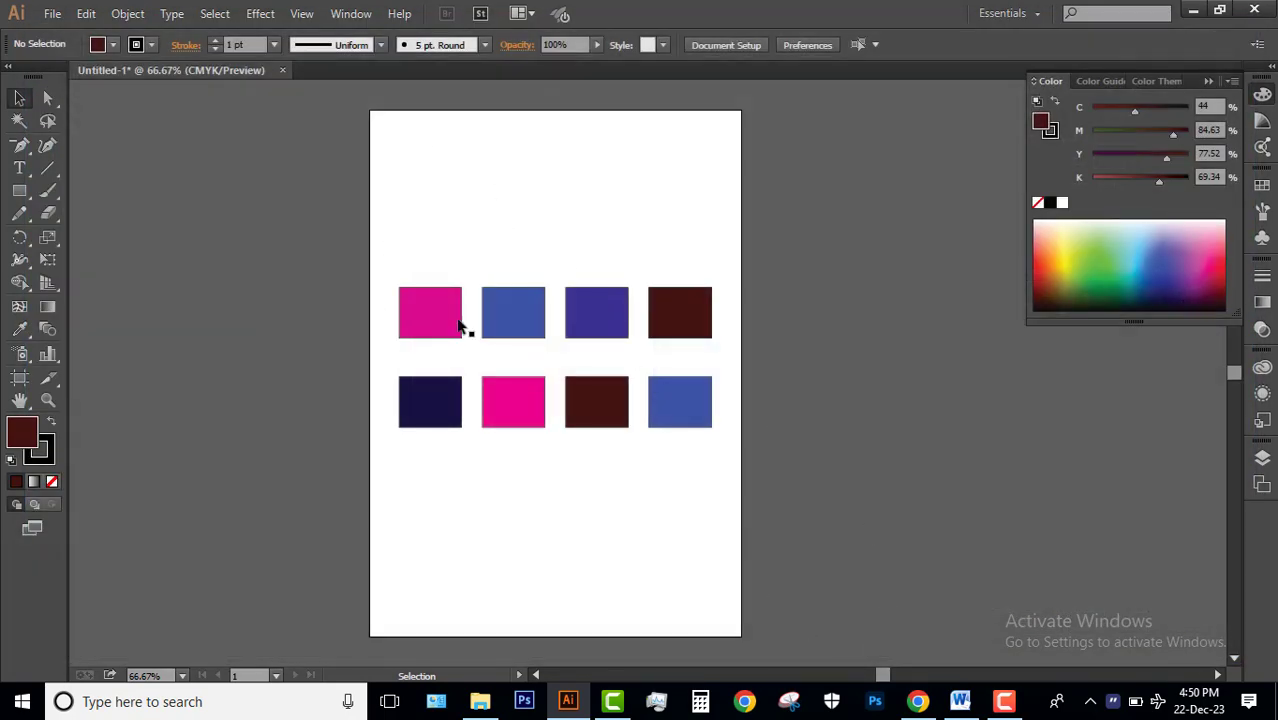
Place the exported Untitled-1 image from the desktop into the open document as a linked file.
{"action": "left_click", "coordinate": [1198, 9]}
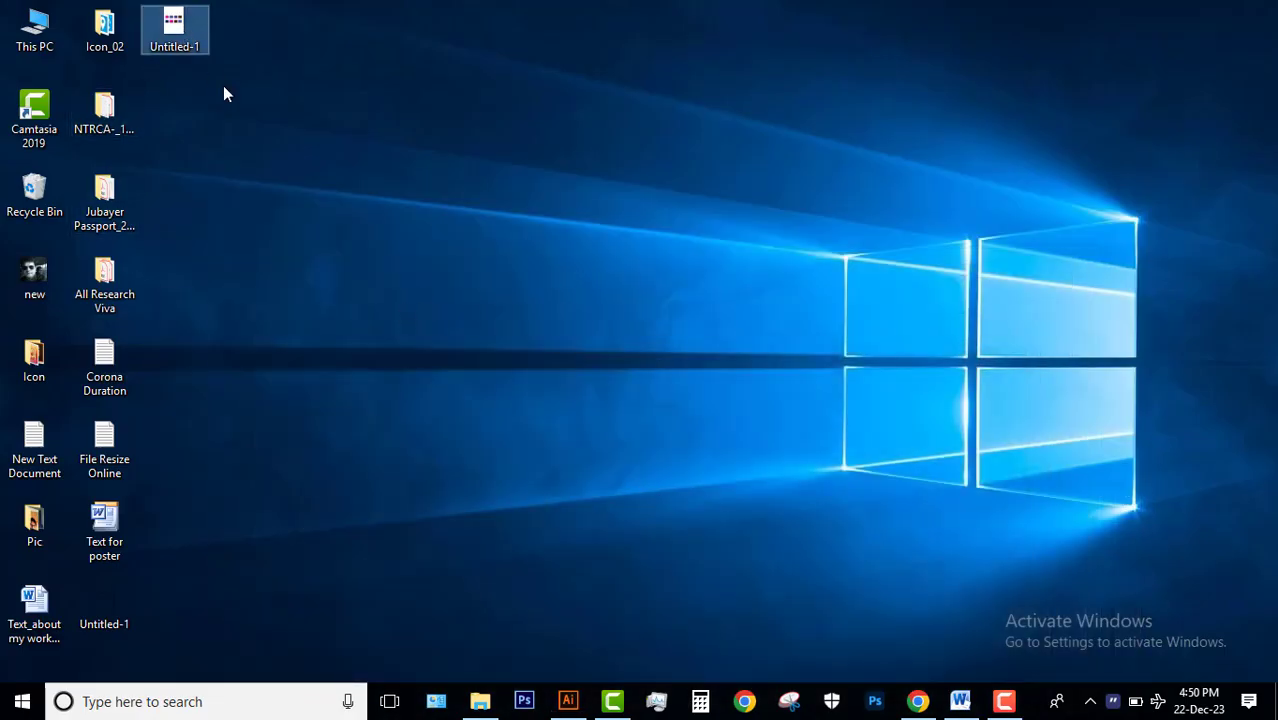
{"action": "mouse_move", "coordinate": [172, 28]}
{"action": "left_mouse_down"}
{"action": "mouse_move", "coordinate": [835, 443]}
{"action": "mouse_move", "coordinate": [821, 500]}
{"action": "mouse_move", "coordinate": [636, 578]}
{"action": "left_mouse_up"}
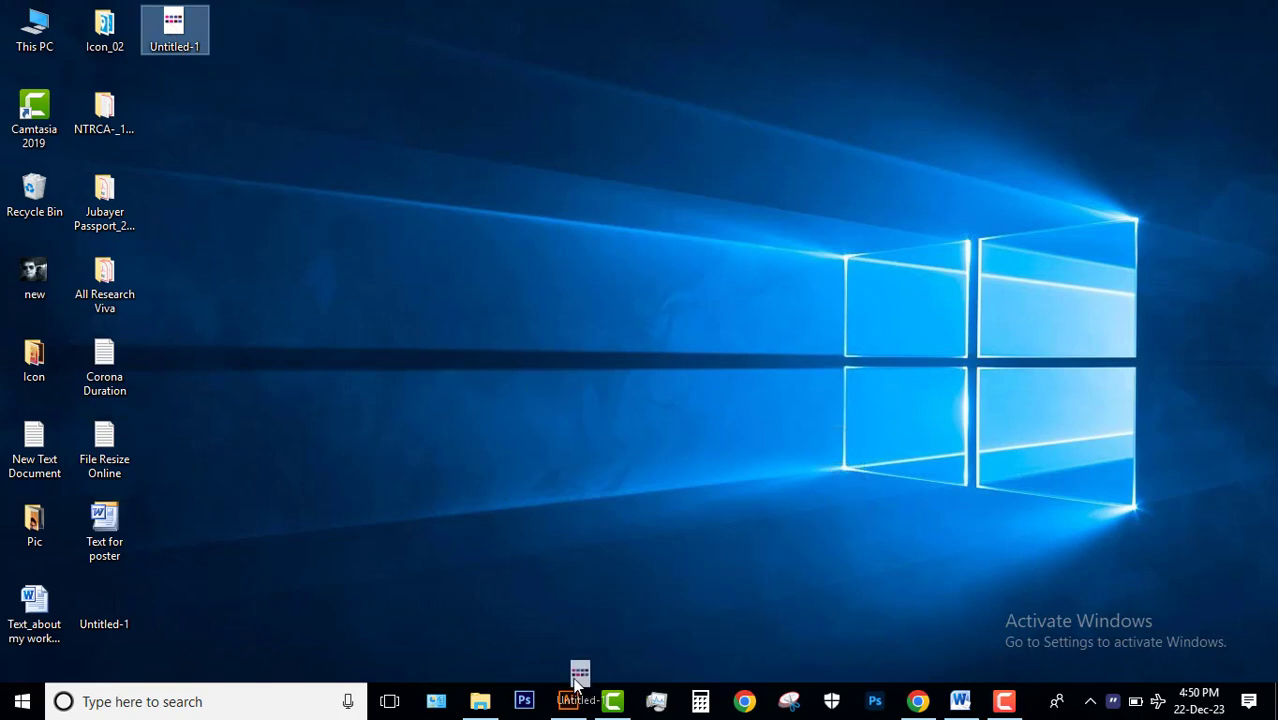
{"action": "left_click_drag", "start_coordinate": [575, 683], "coordinate": [458, 465]}
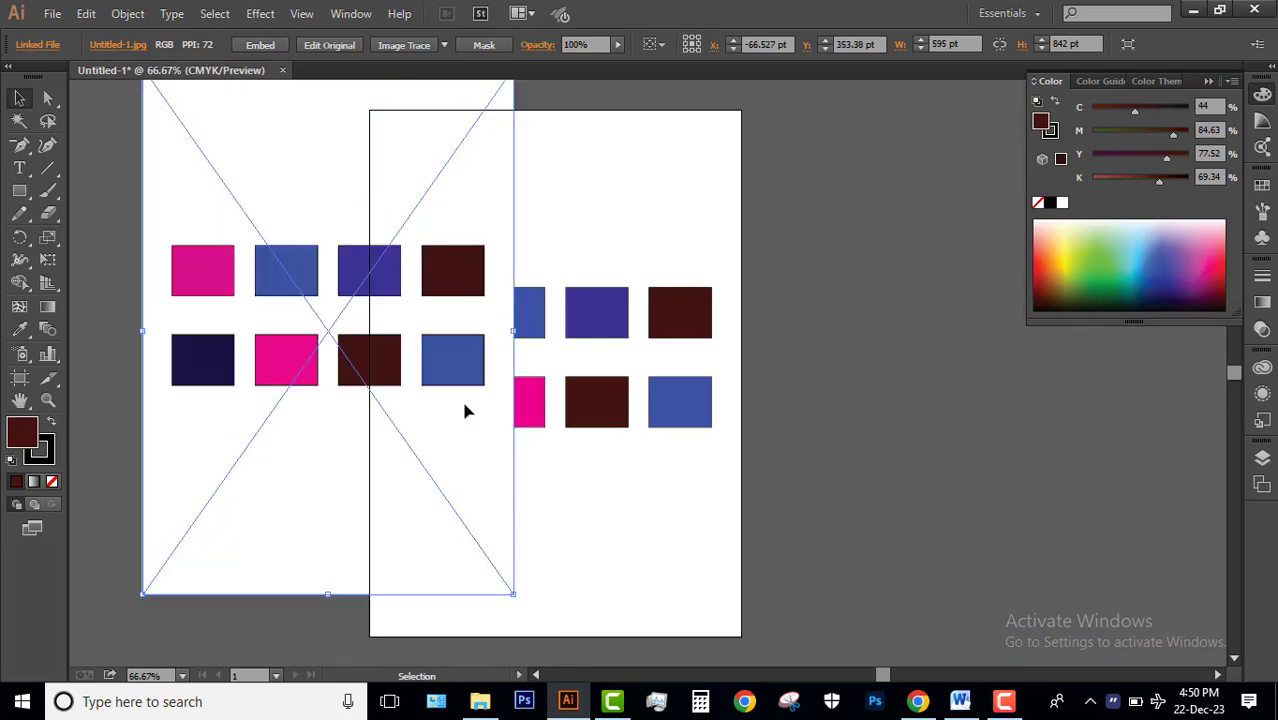
Move the placed image so it overlaps the artboard's left part roughly level with it, and deselect it.
{"action": "left_click_drag", "start_coordinate": [446, 205], "coordinate": [462, 232]}
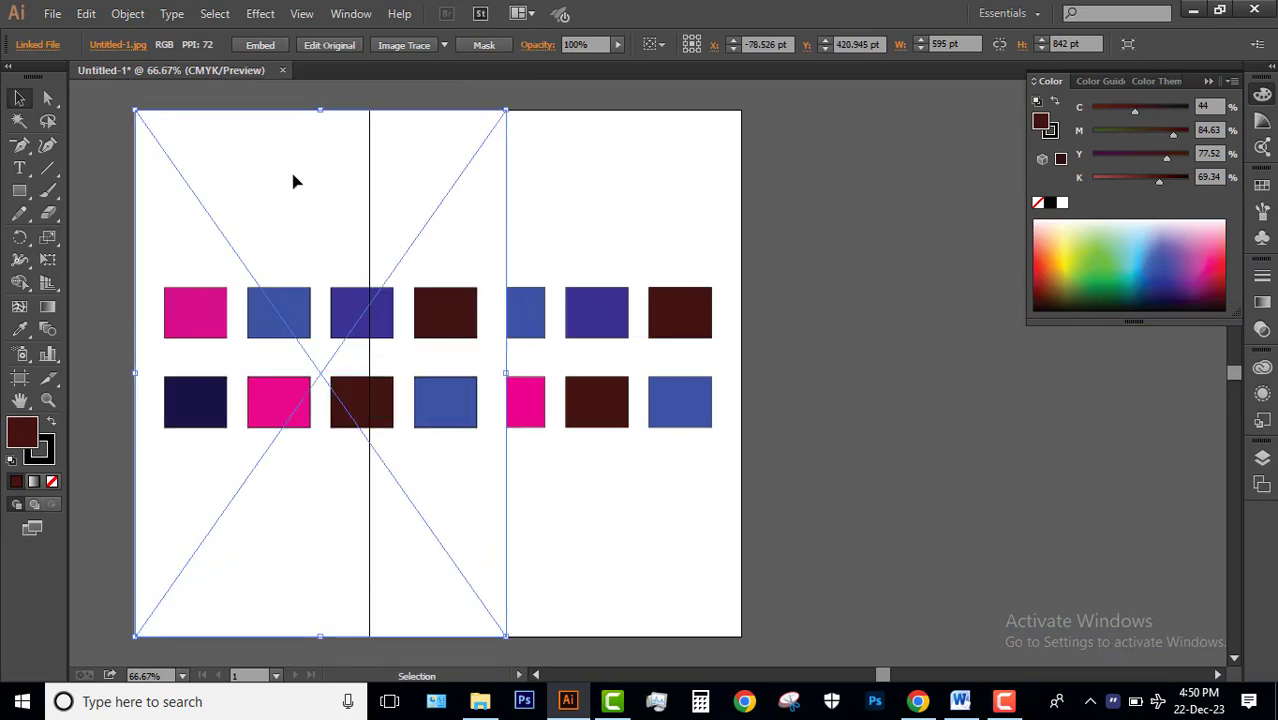
{"action": "left_click_drag", "start_coordinate": [293, 181], "coordinate": [248, 176]}
{"action": "left_click", "coordinate": [576, 251]}
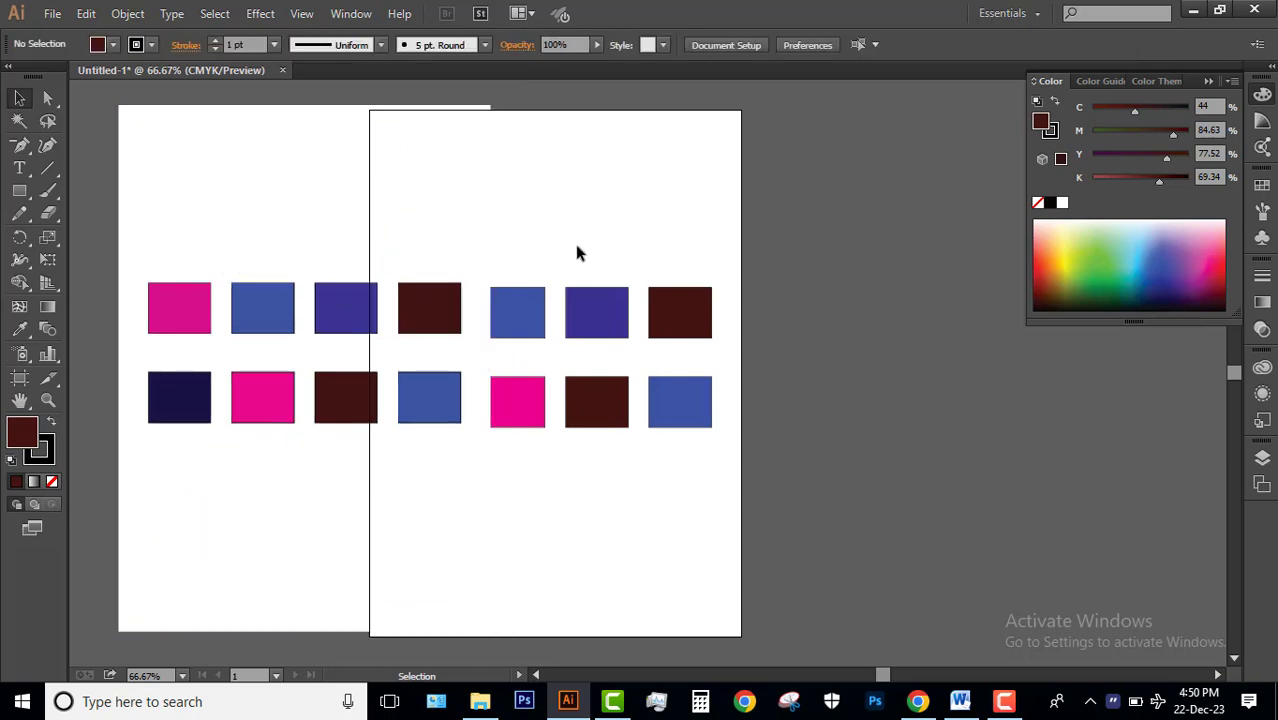
Try to select only the placed image's white background with the Magic Wand, and clear the selection.
{"action": "left_click", "coordinate": [20, 121]}
{"action": "left_click", "coordinate": [193, 160]}
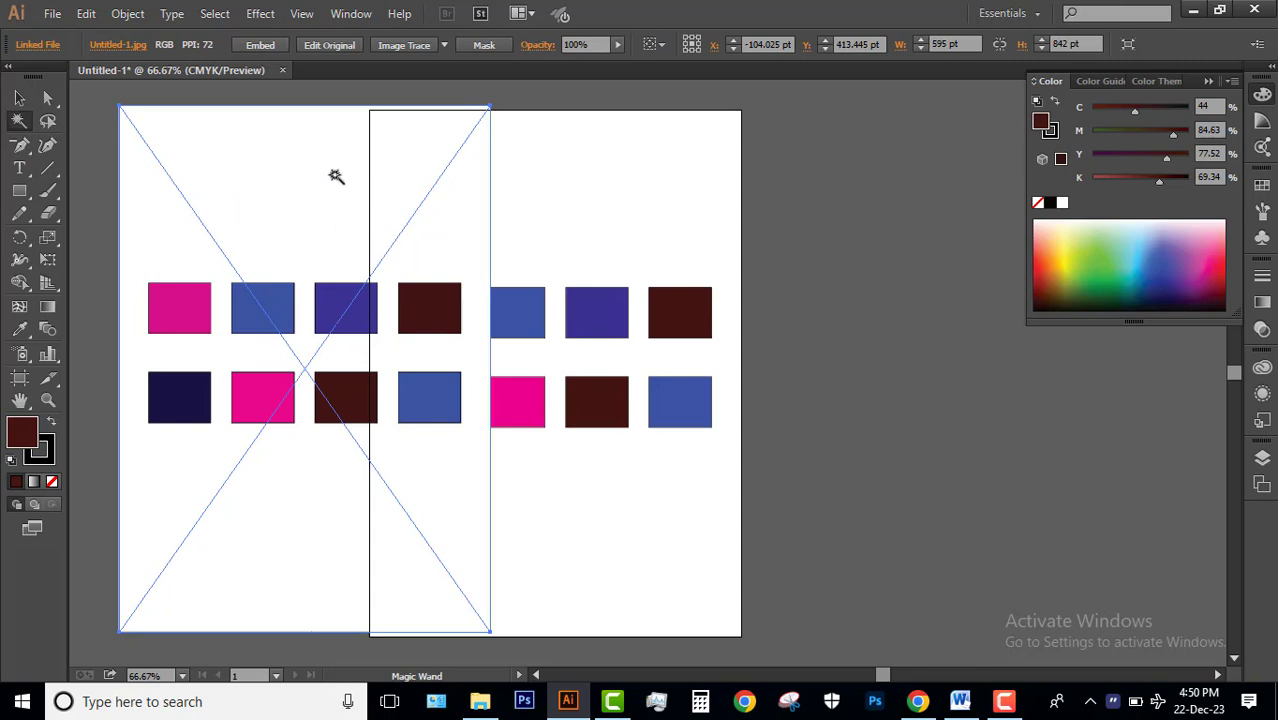
{"action": "left_click", "coordinate": [20, 98]}
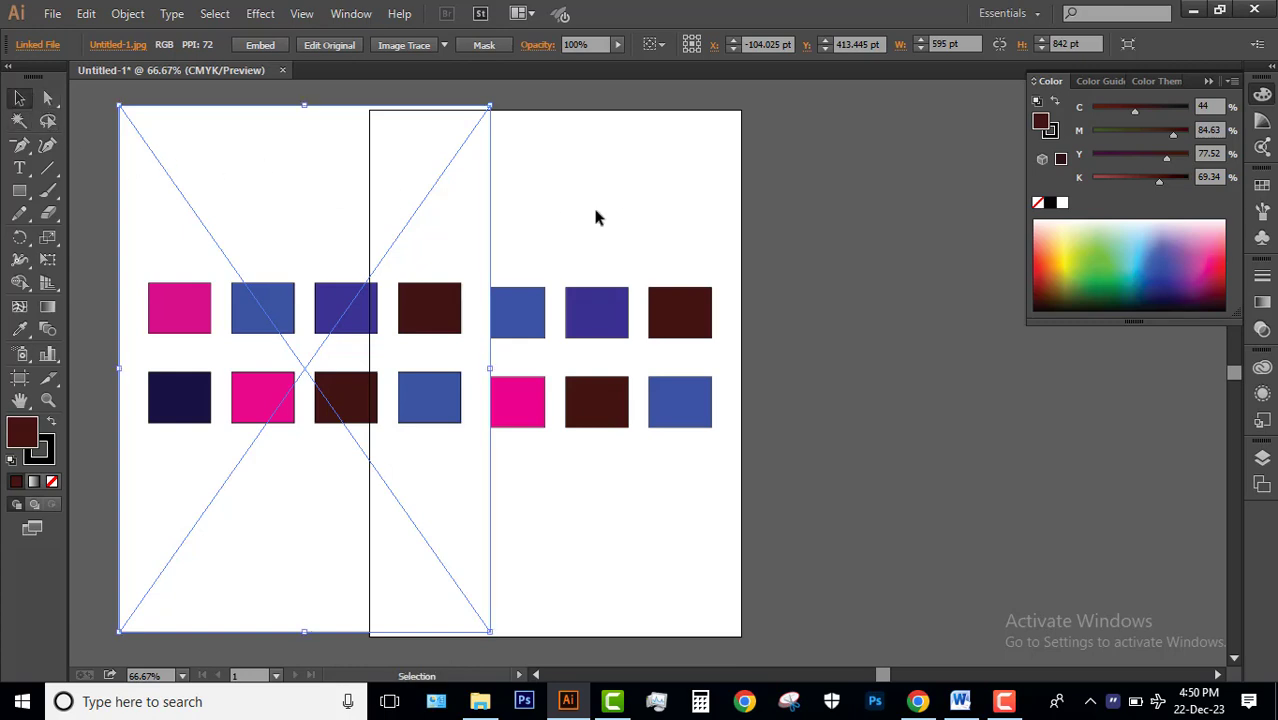
{"action": "left_click", "coordinate": [624, 214]}
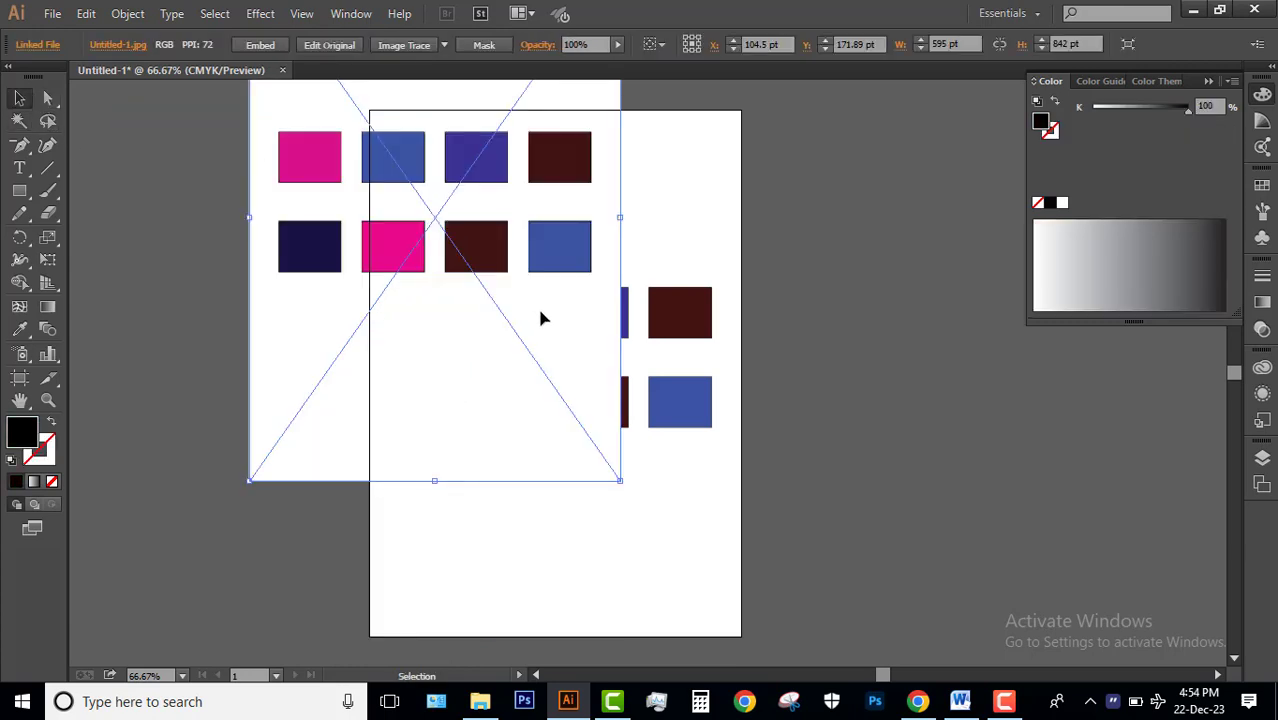
Shrink the placed image to about 413 by 614 pt beside the colored rows, and expand its default Image Trace.
{"action": "left_click_drag", "start_coordinate": [622, 480], "coordinate": [483, 407]}
{"action": "left_click_drag", "start_coordinate": [440, 138], "coordinate": [342, 186]}
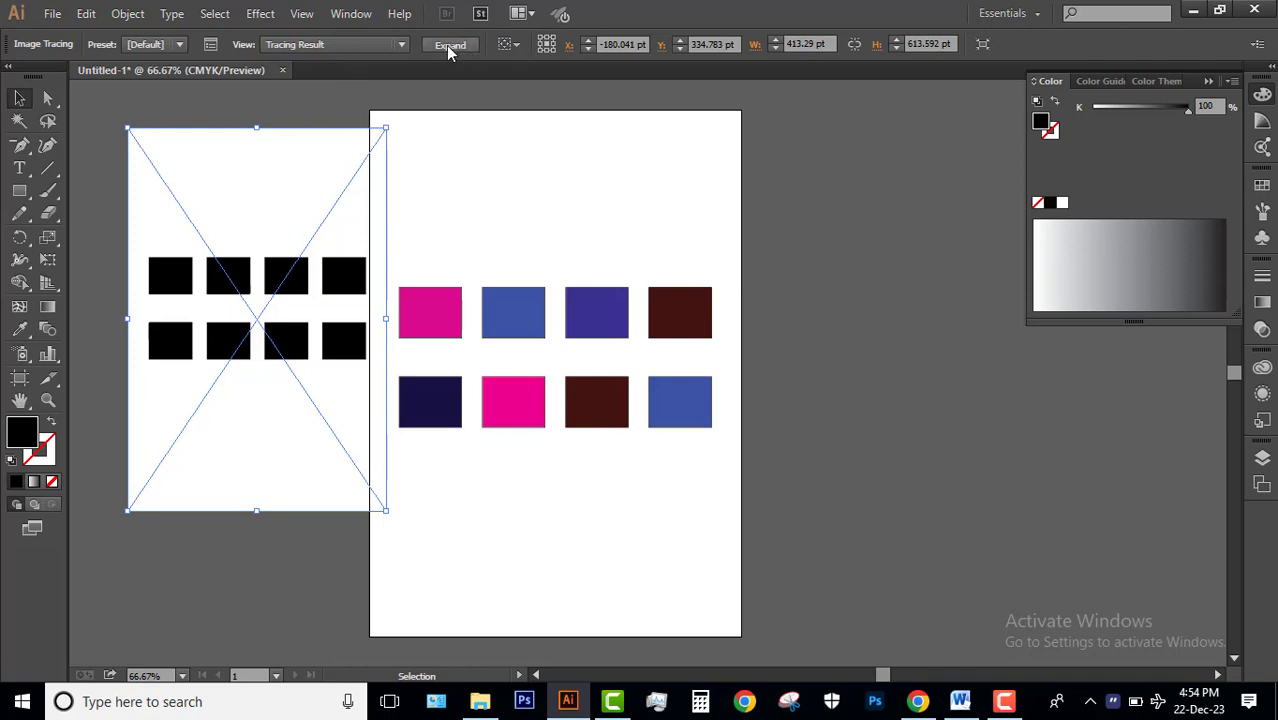
{"action": "left_click", "coordinate": [448, 46]}
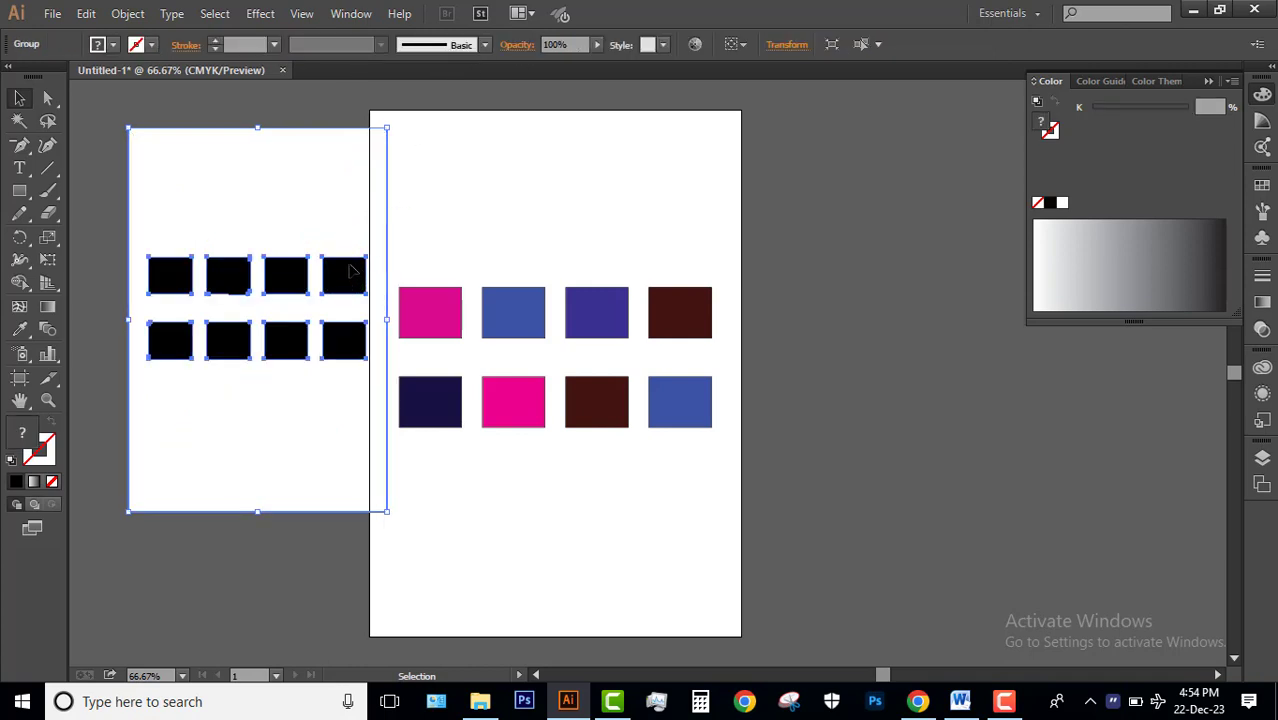
Select the traced artwork's white background with the Magic Wand and delete it.
{"action": "left_click", "coordinate": [19, 120]}
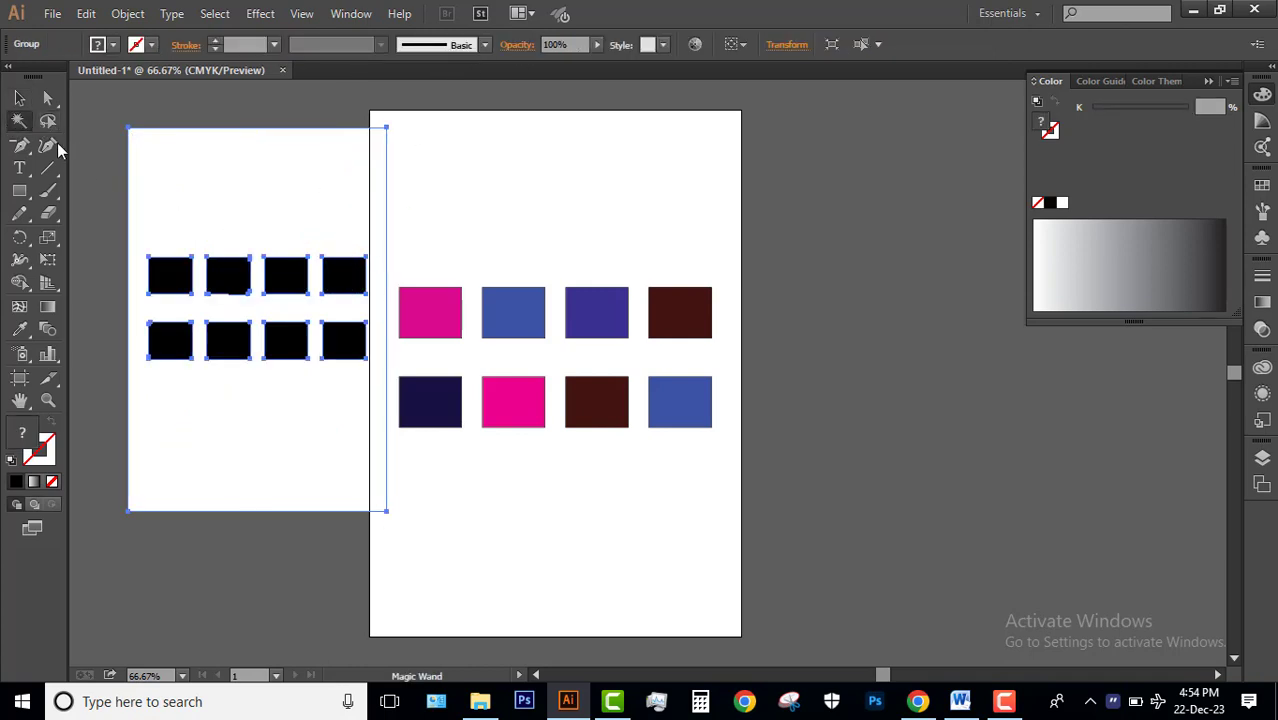
{"action": "left_click", "coordinate": [256, 184]}
{"action": "key", "text": "Delete"}
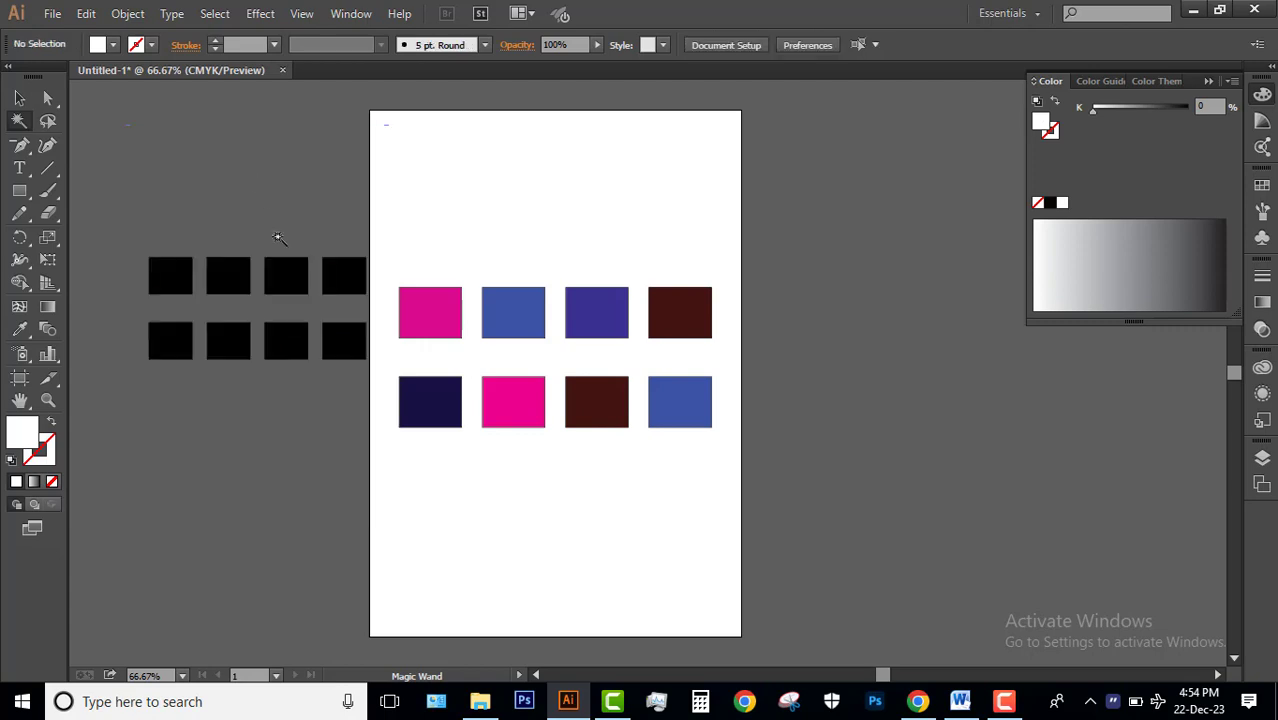
Move the group of traced black rectangles onto the artboard above the colored rows, and deselect it.
{"action": "left_click", "coordinate": [19, 97]}
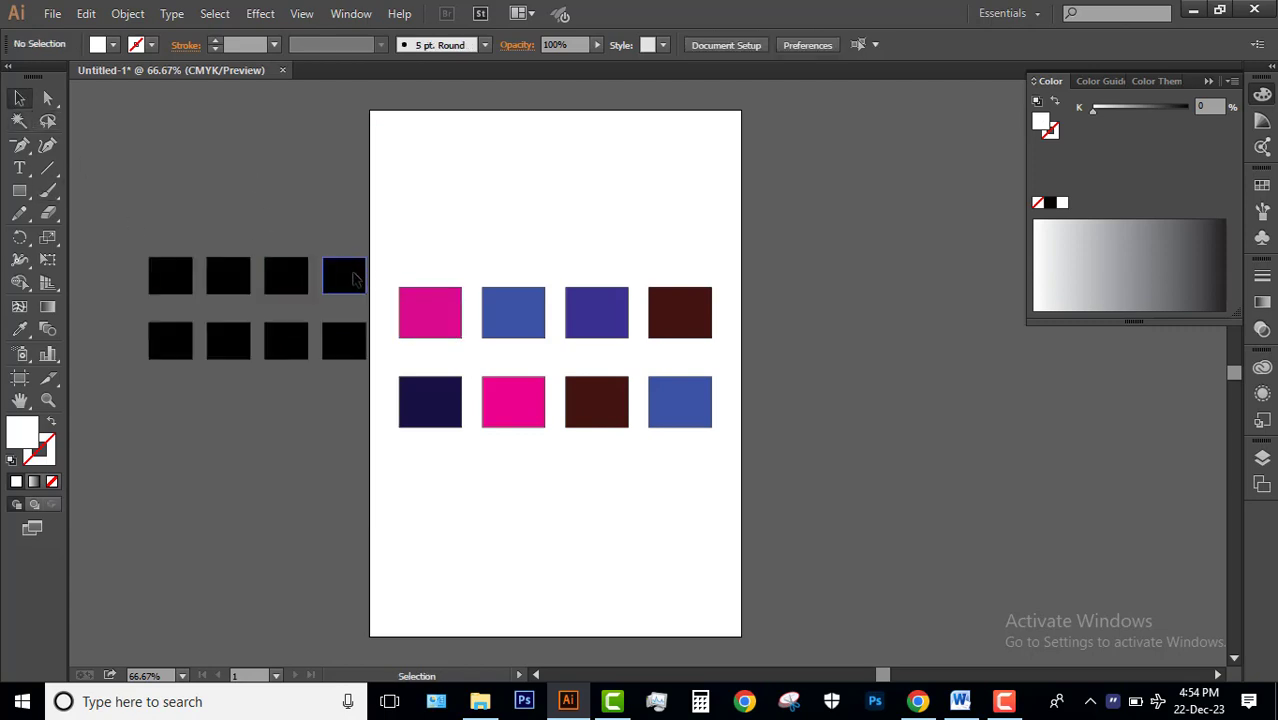
{"action": "left_click_drag", "start_coordinate": [220, 328], "coordinate": [467, 264]}
{"action": "left_click_drag", "start_coordinate": [534, 222], "coordinate": [658, 165]}
{"action": "left_click", "coordinate": [619, 355]}
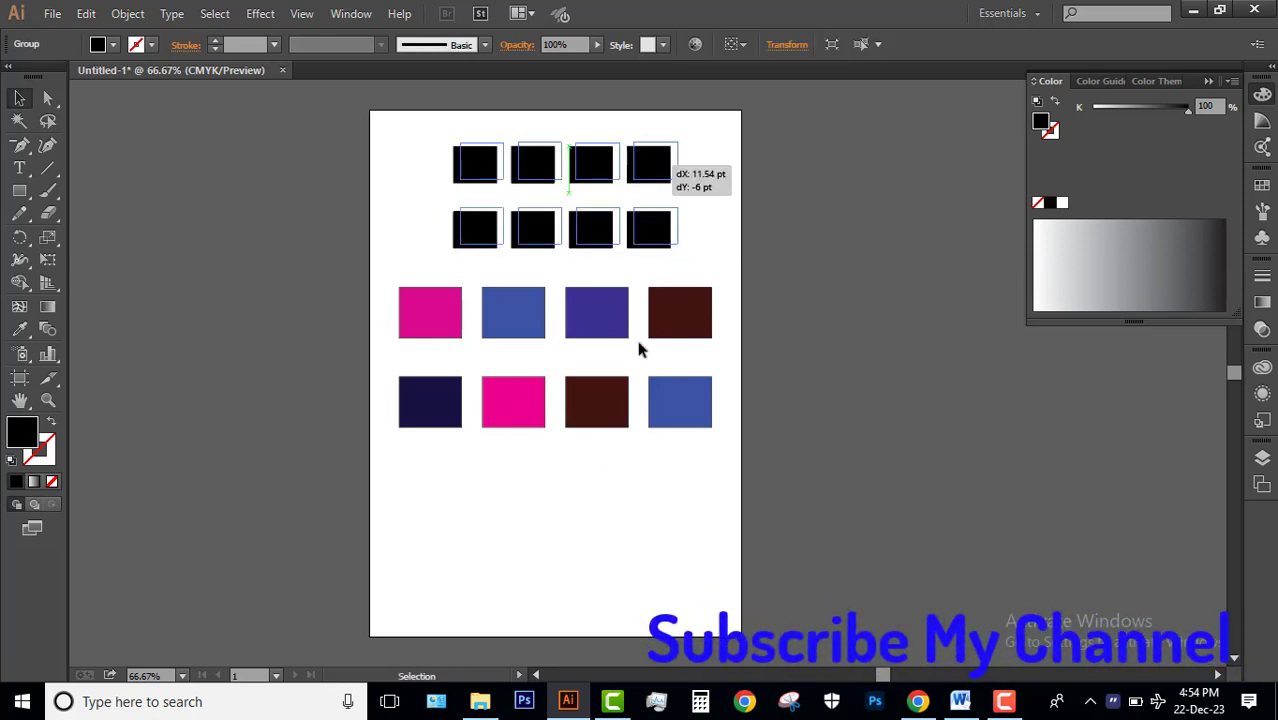
{"action": "left_click", "coordinate": [608, 485]}
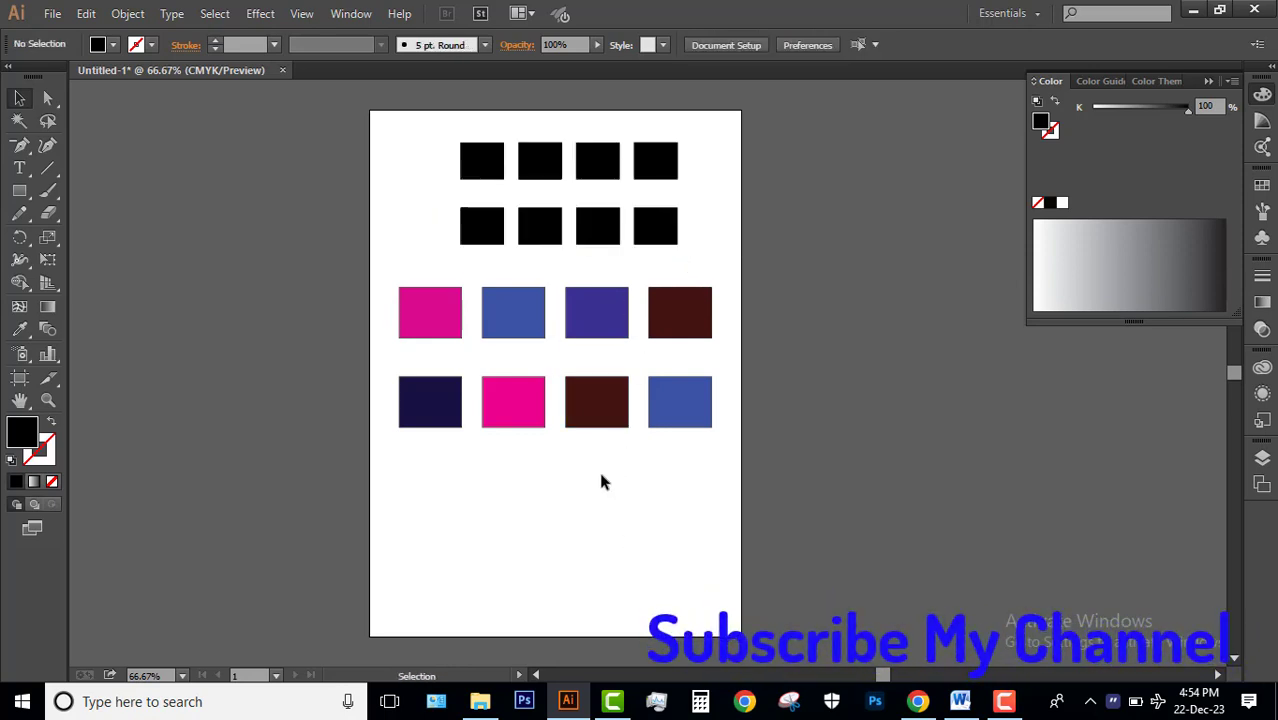
{"action": "left_click", "coordinate": [607, 175]}
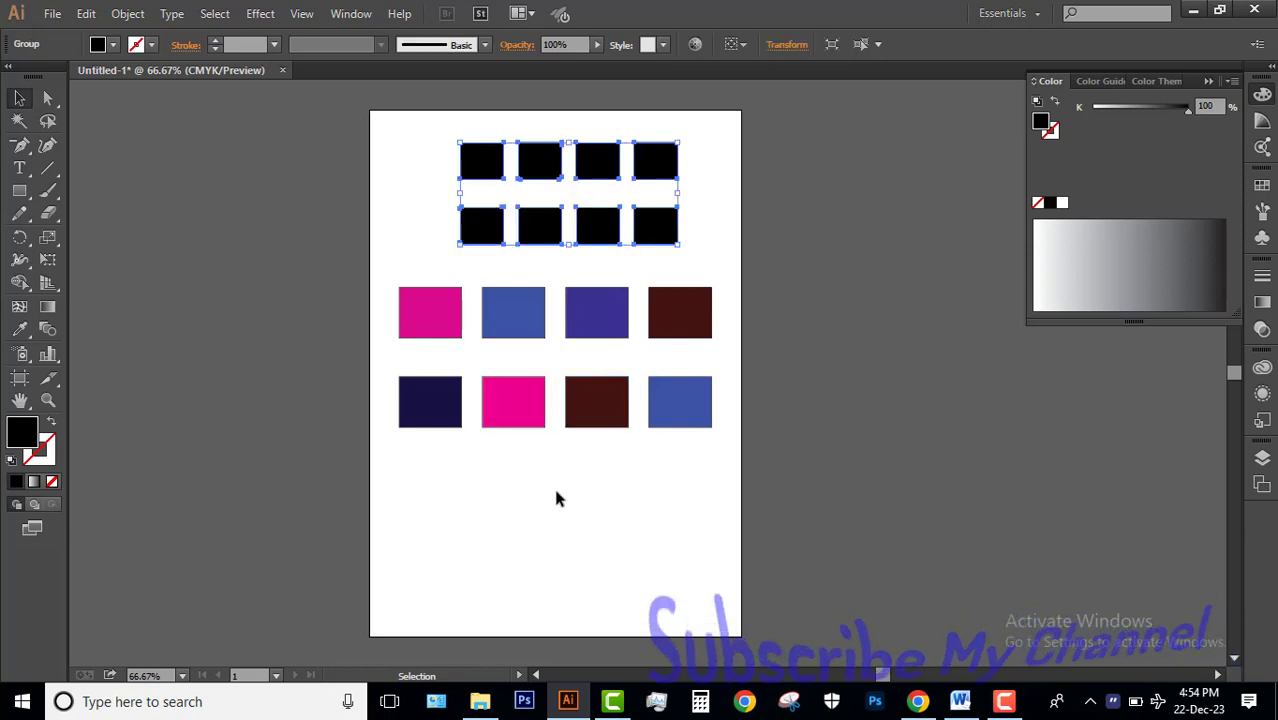
{"action": "left_click", "coordinate": [540, 446]}
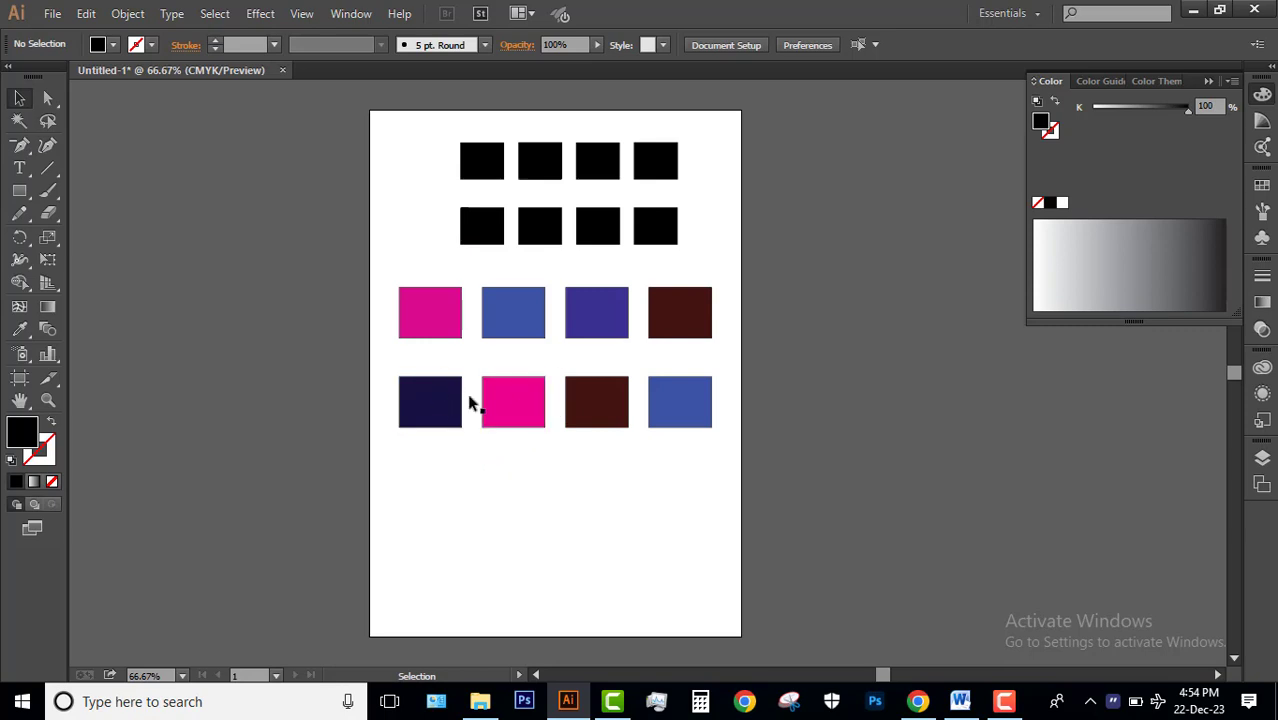
{"action": "mouse_move", "coordinate": [1006, 704]}
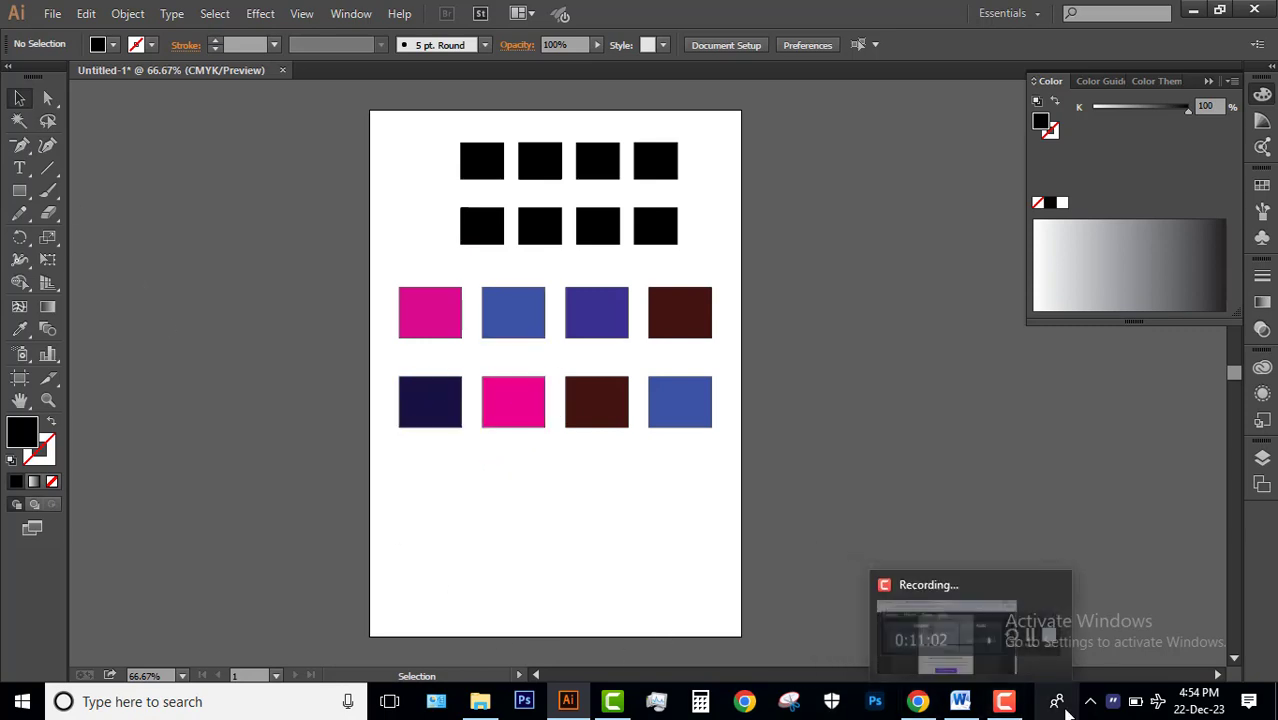